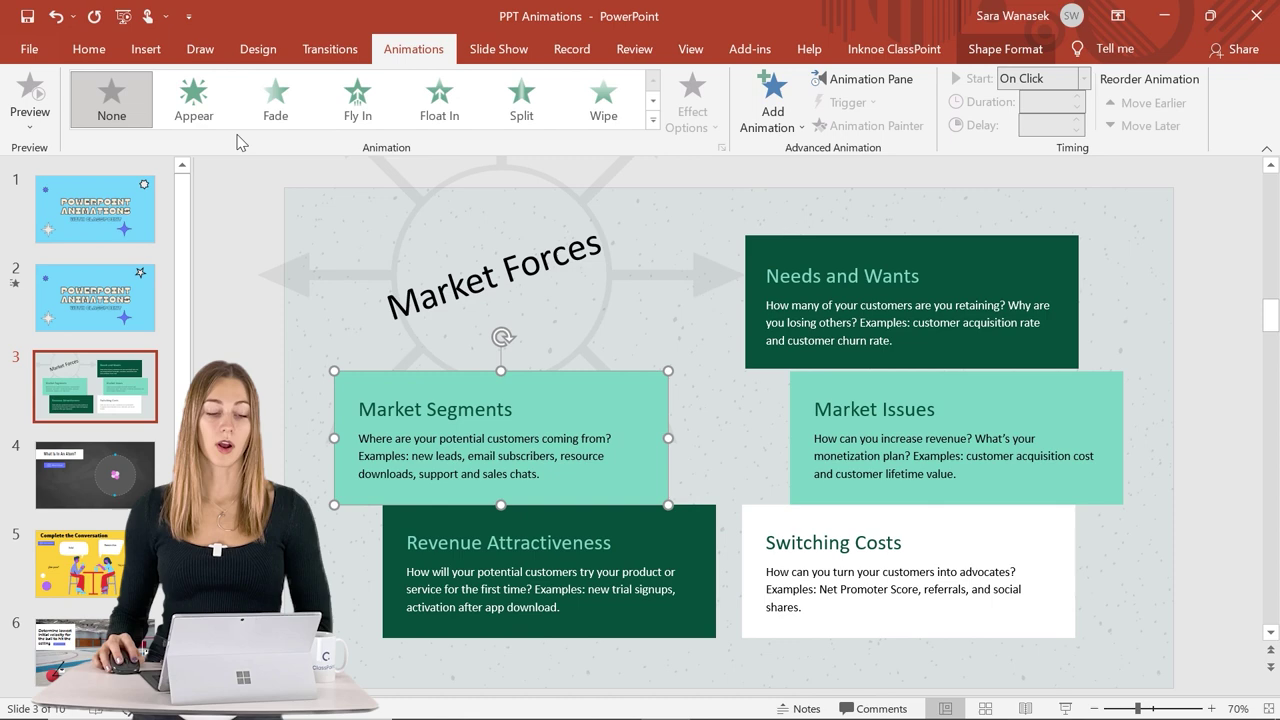
# Step: Apply the Appear entrance to the Market Segments box and start the slide show on slide 3
pyautogui.click(222, 120)
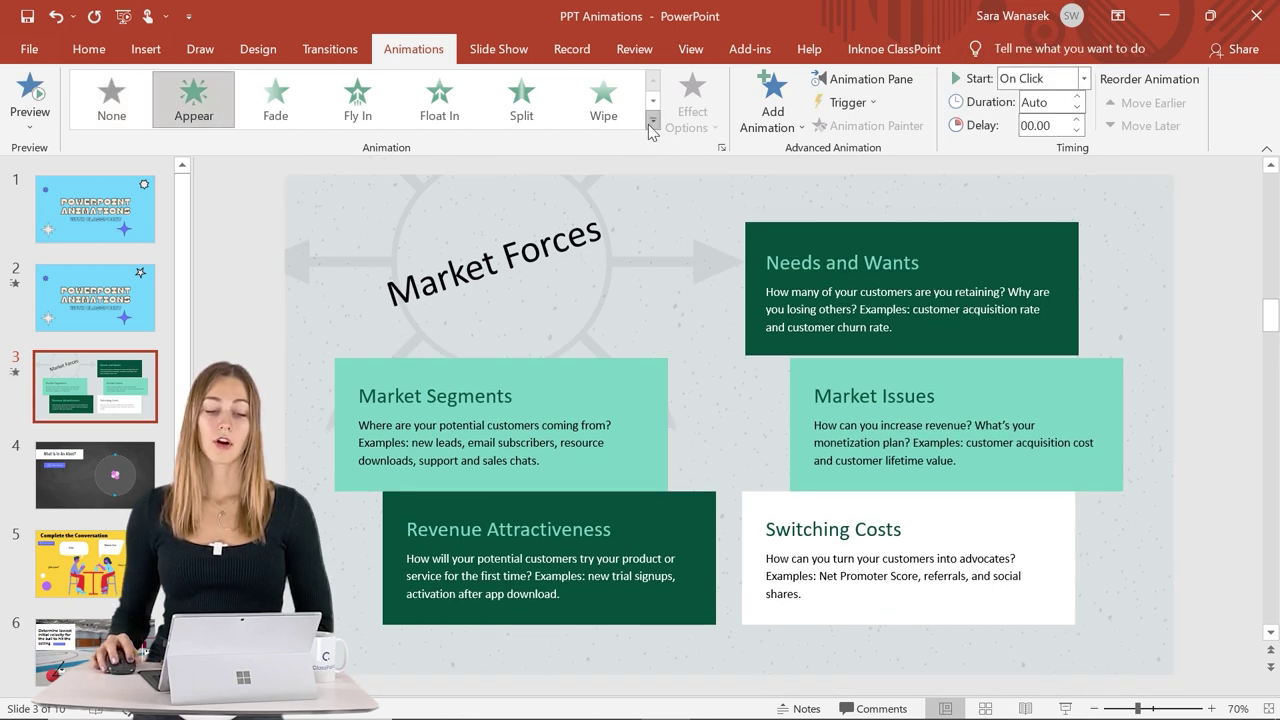
pyautogui.click(651, 121)
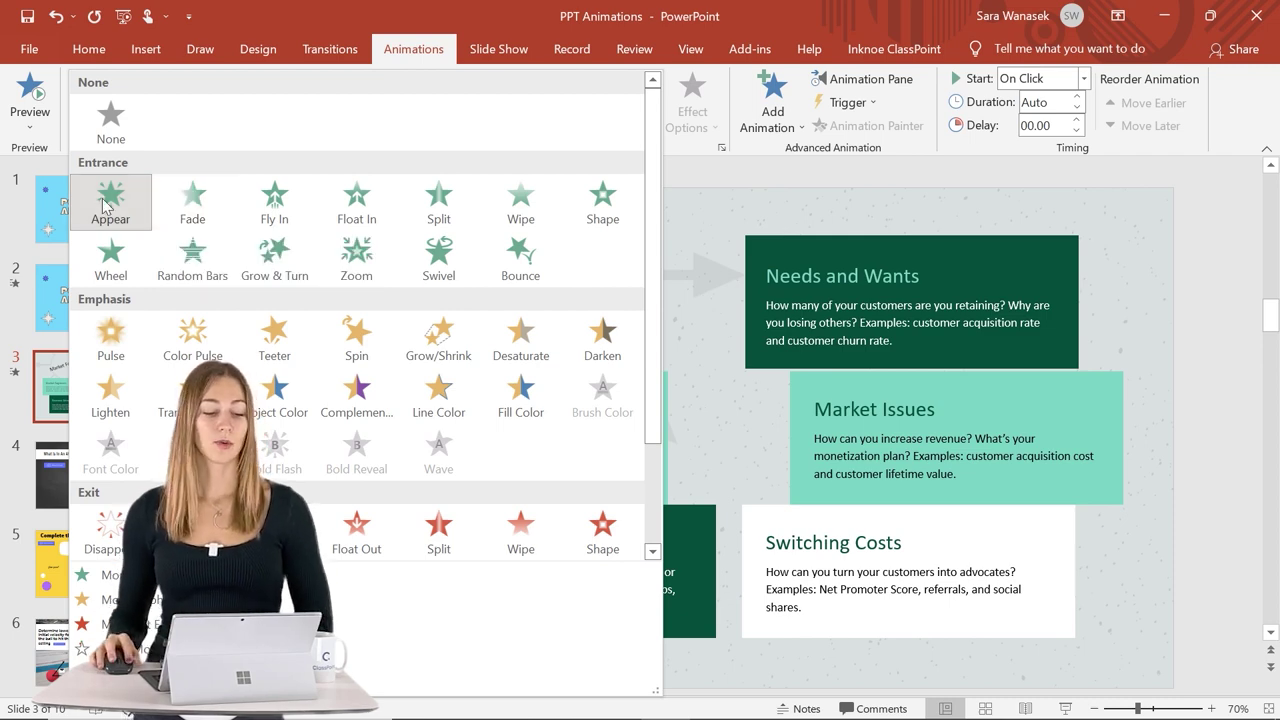
pyautogui.click(128, 192)
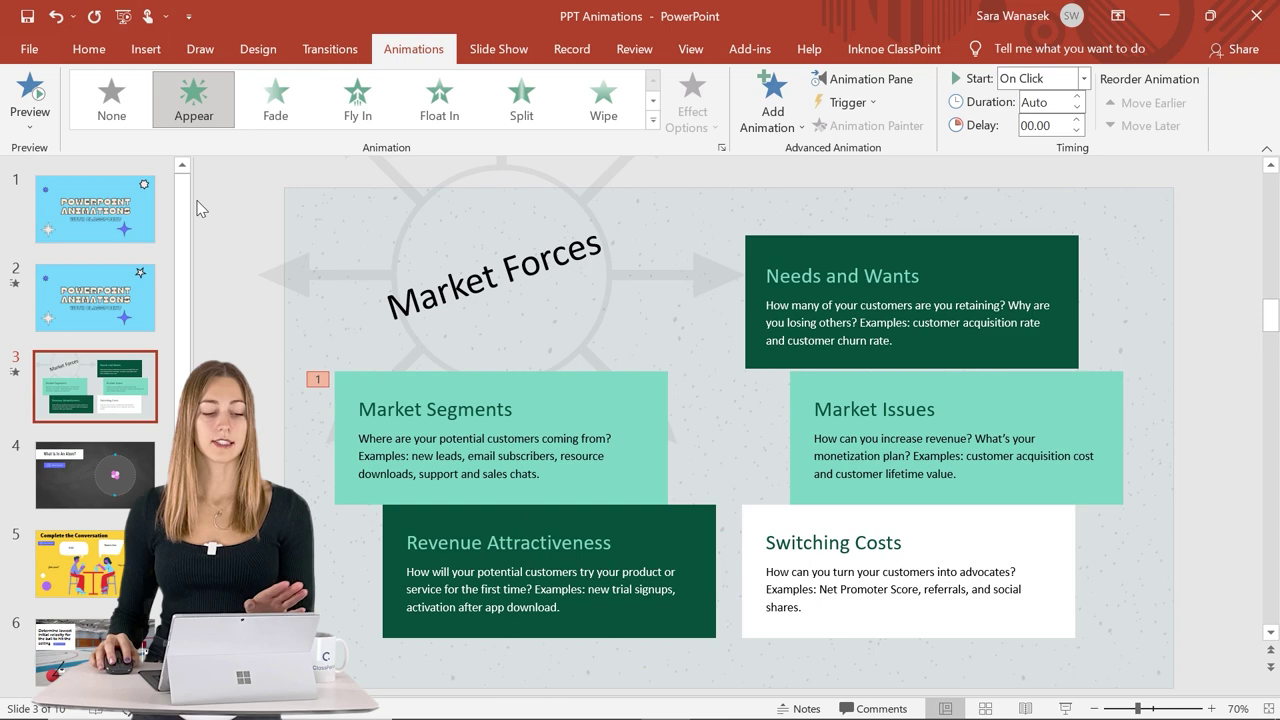
pyautogui.click(1065, 708)
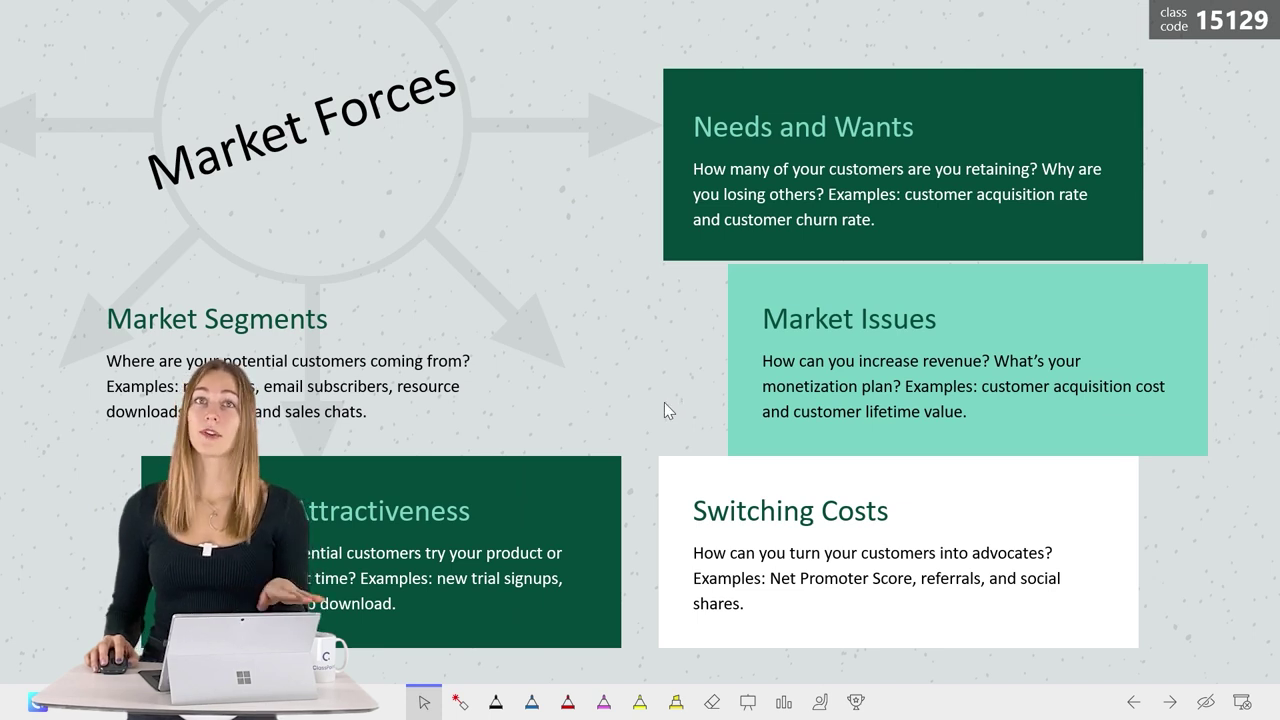
# Step: Bring in the Market Segments box on click, hide the ClassPoint toolbar, and exit the show with Esc
pyautogui.click(676, 383)
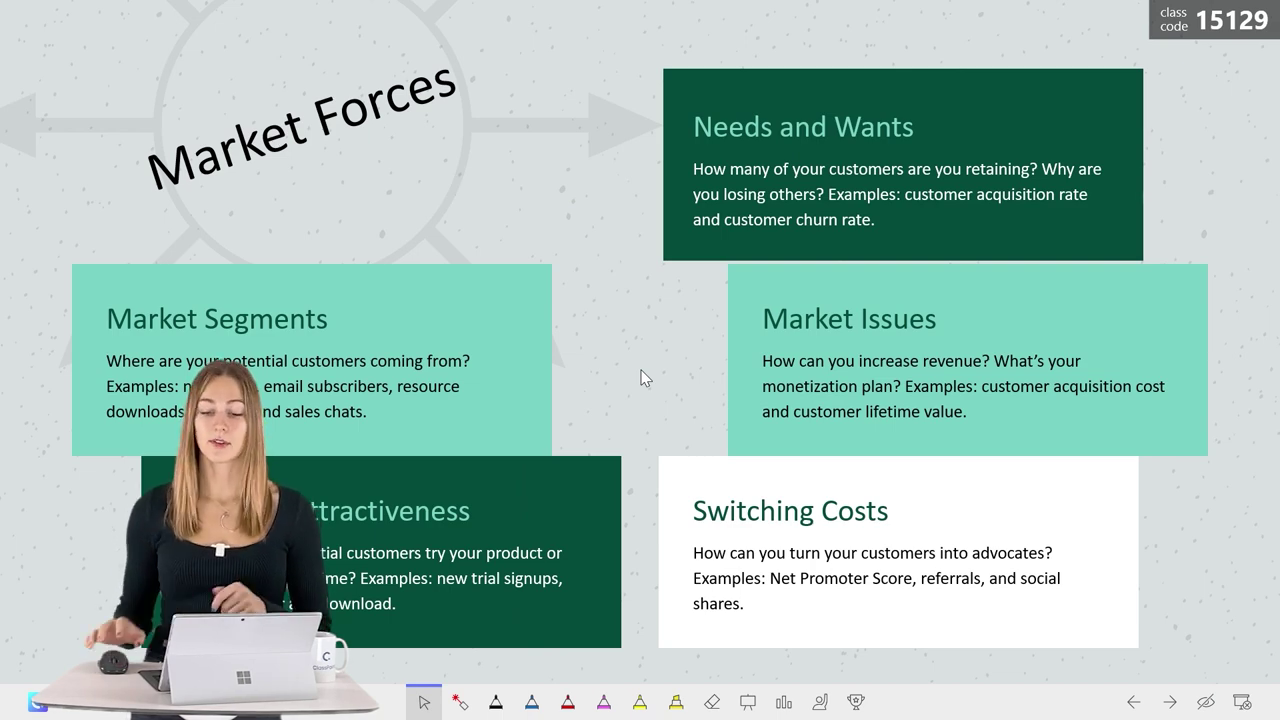
pyautogui.click(1242, 702)
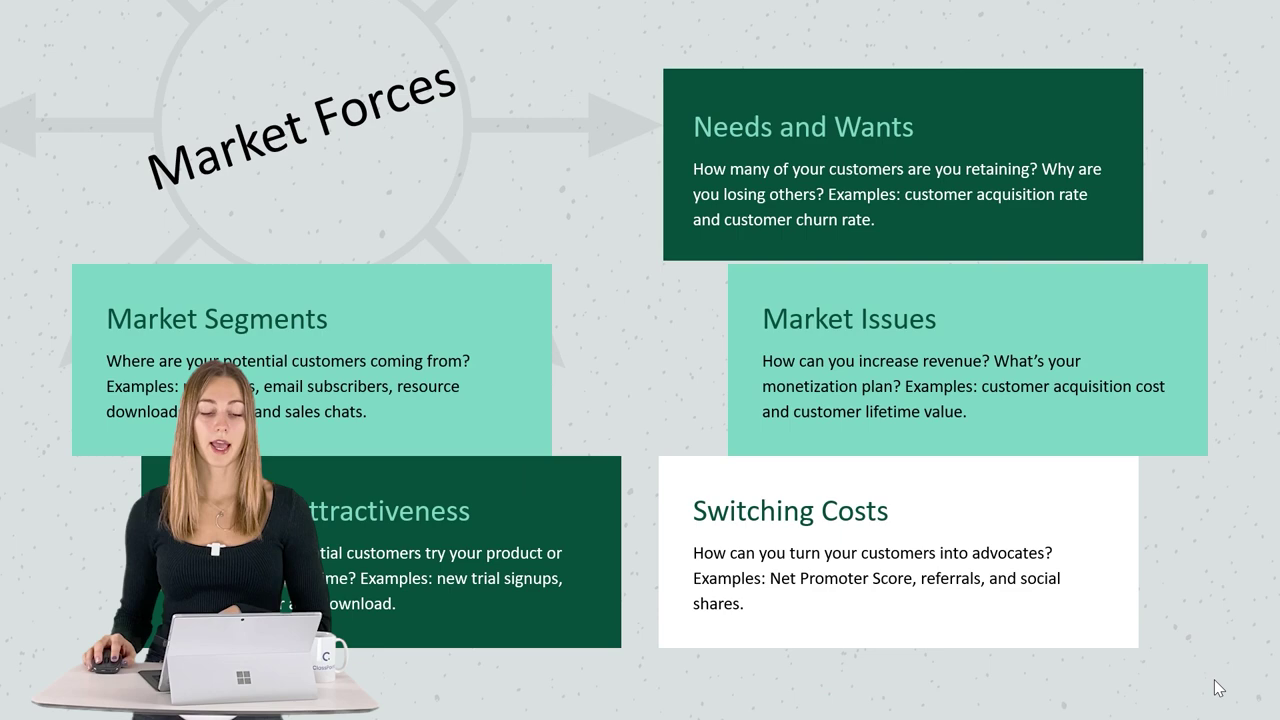
pyautogui.press('Escape')
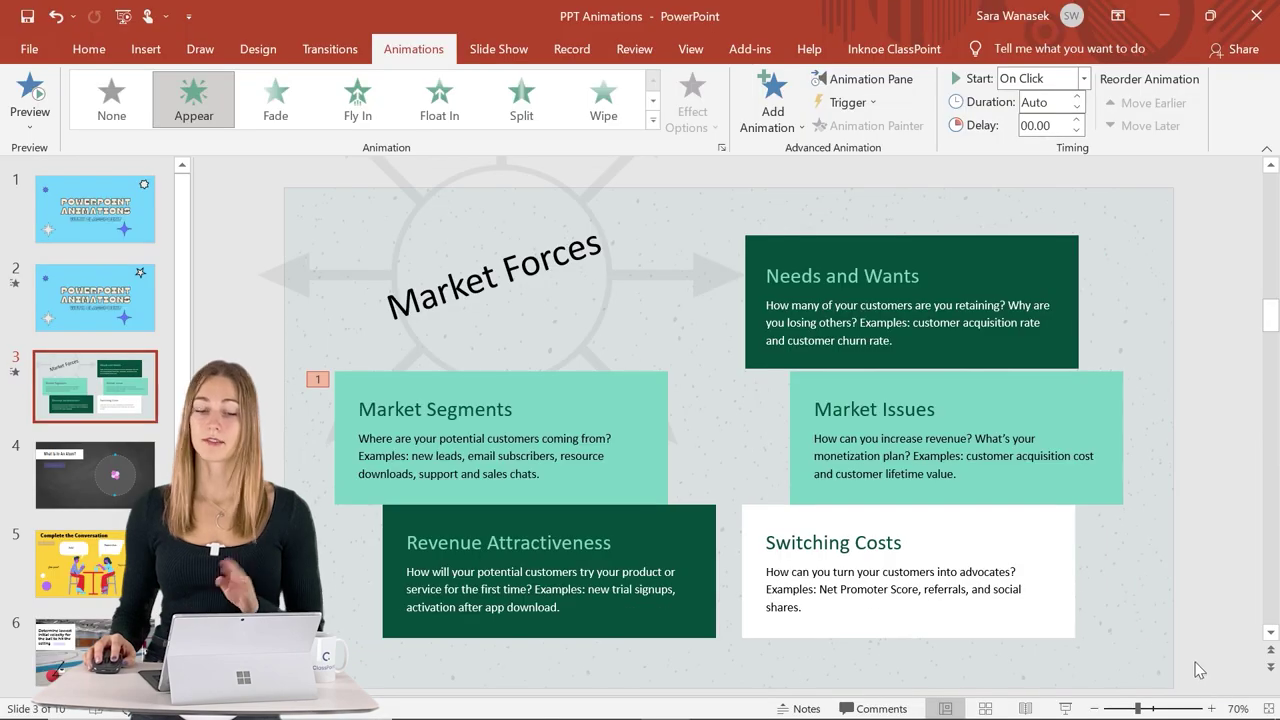
# Step: Group the Market Segments heading and description text boxes with Ctrl+G, checking Home > Arrange
pyautogui.click(321, 378)
pyautogui.click(355, 383)
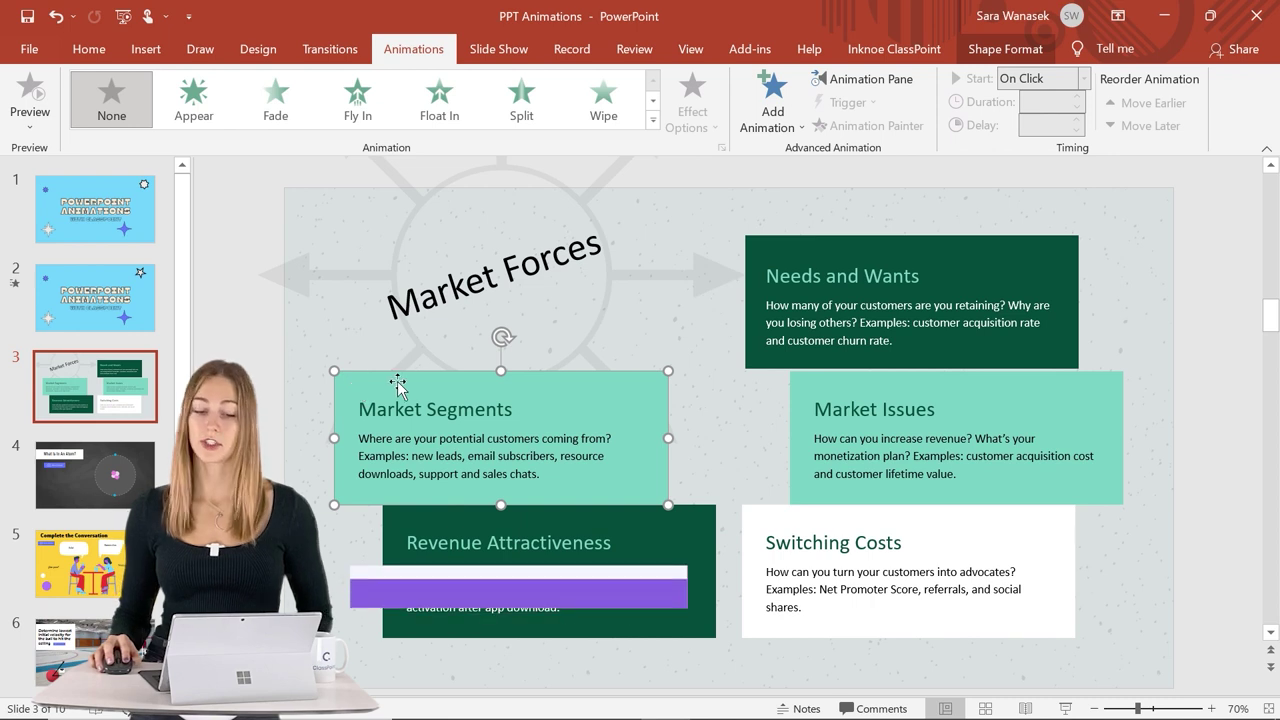
pyautogui.click(400, 410)
pyautogui.keyDown('shift'); pyautogui.click(398, 460); pyautogui.keyUp('shift')
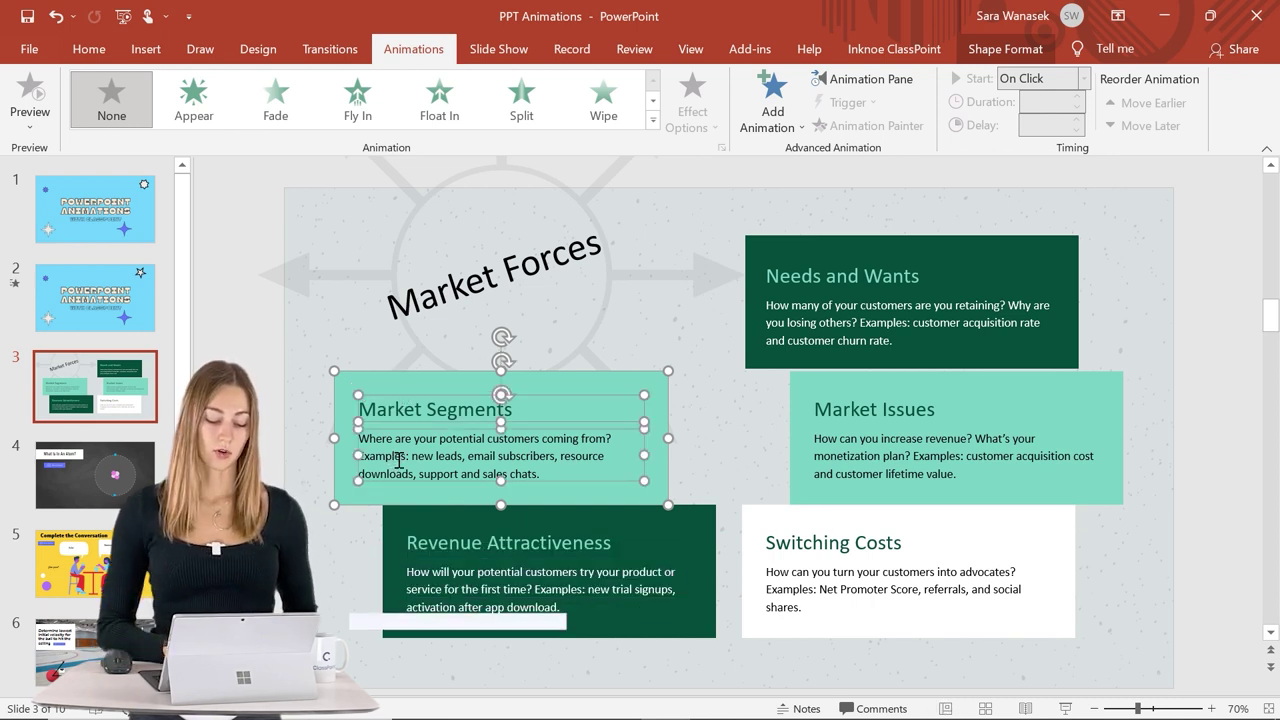
pyautogui.hotkey('ctrl', 'g')
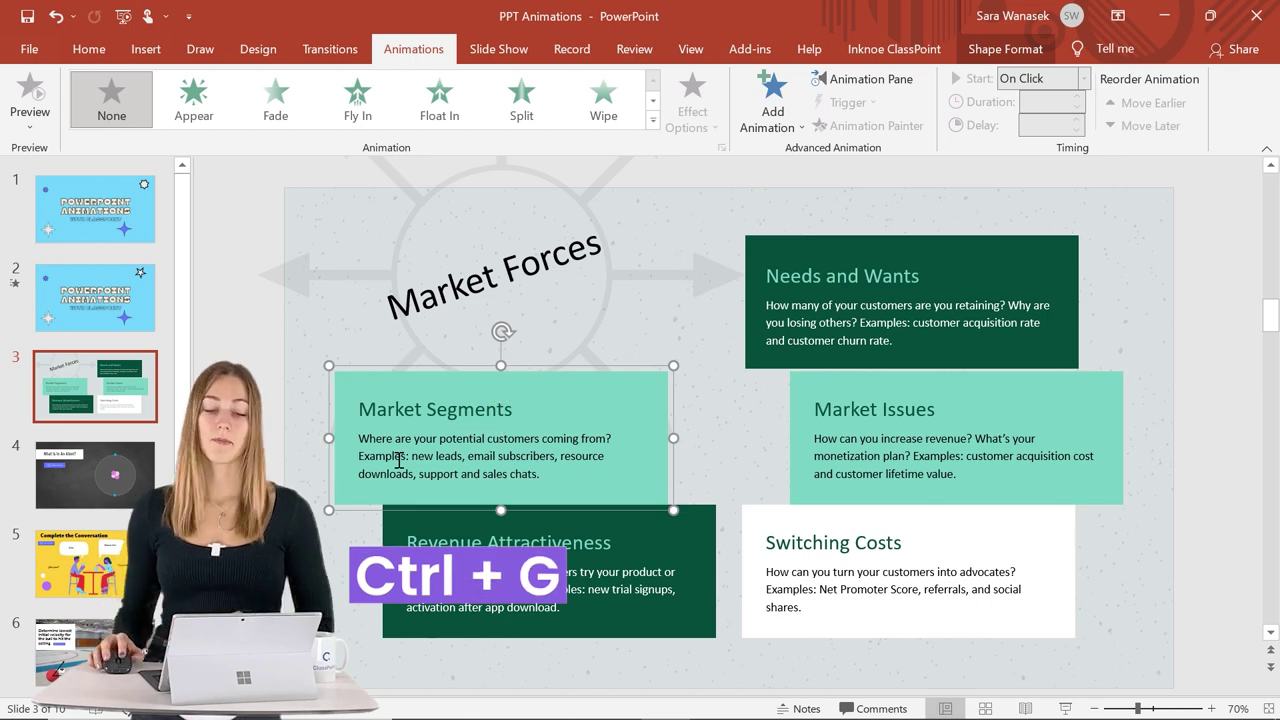
pyautogui.click(88, 49)
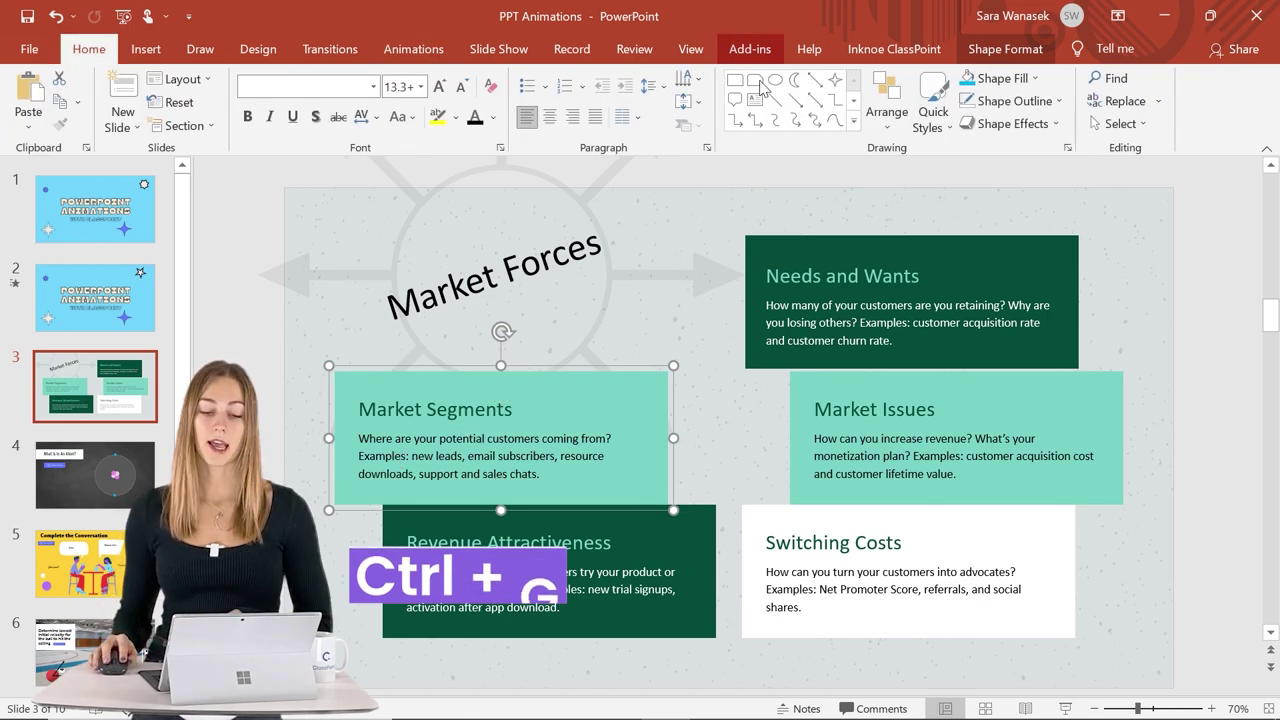
pyautogui.click(887, 112)
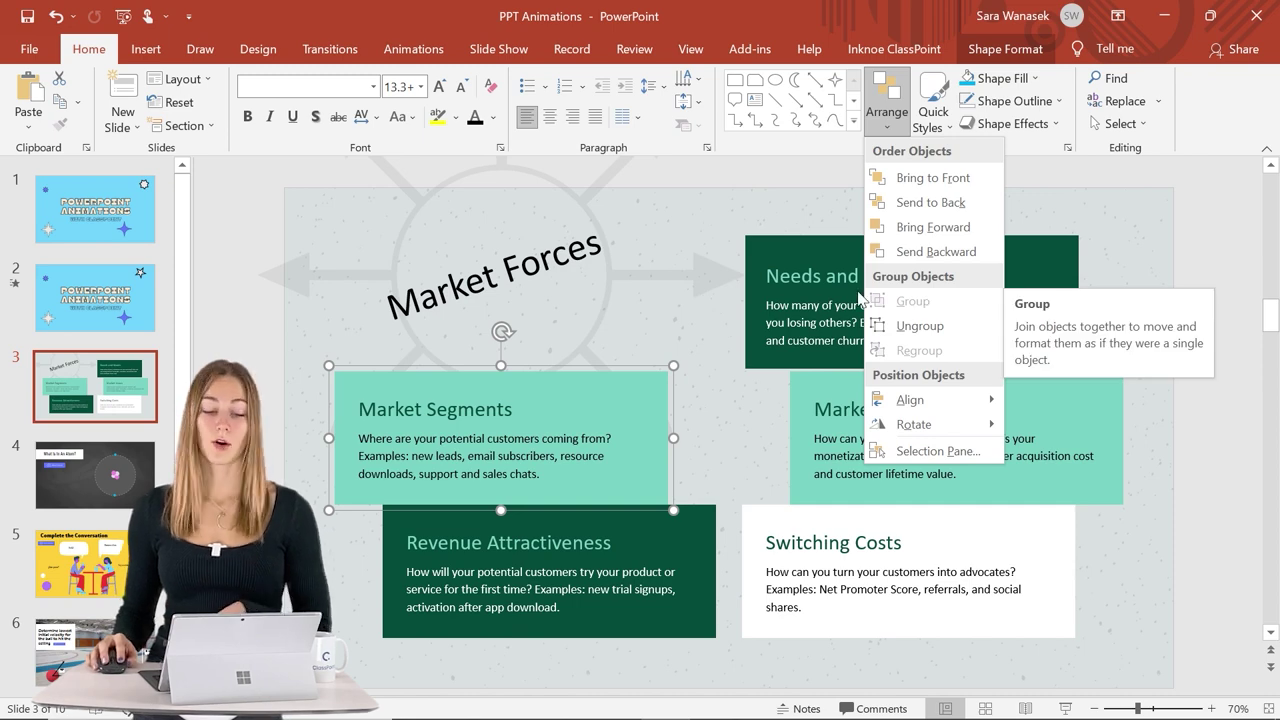
pyautogui.click(412, 50)
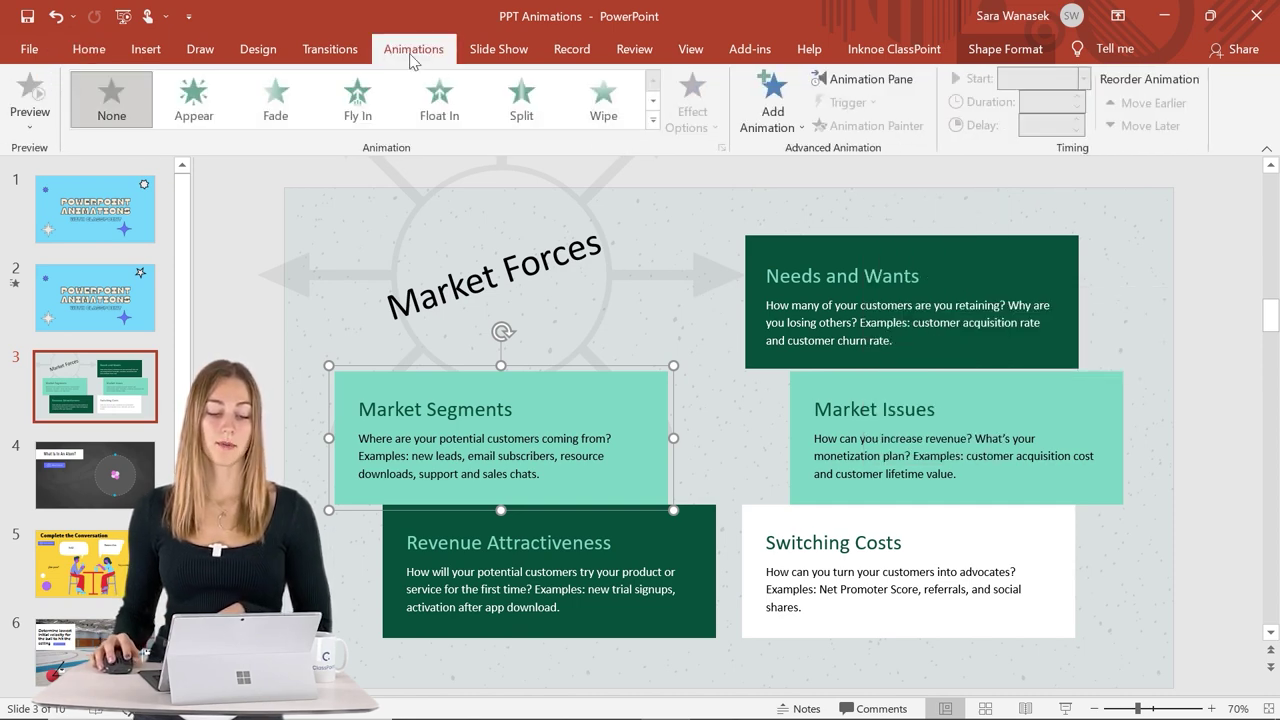
# Step: Apply Appear in order to Market Segments, Revenue Attractiveness, Switching Costs, Market Issues, Needs and Wants, then show the Animation Pane
pyautogui.click(200, 92)
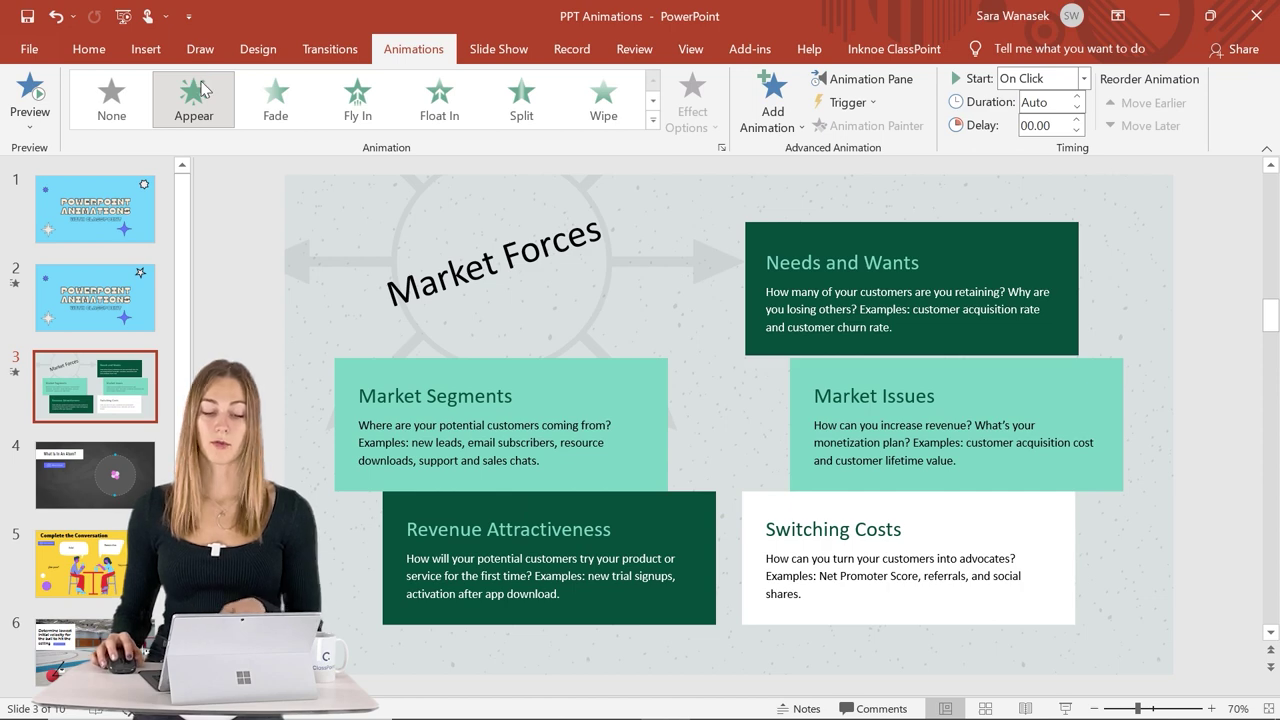
pyautogui.click(680, 530)
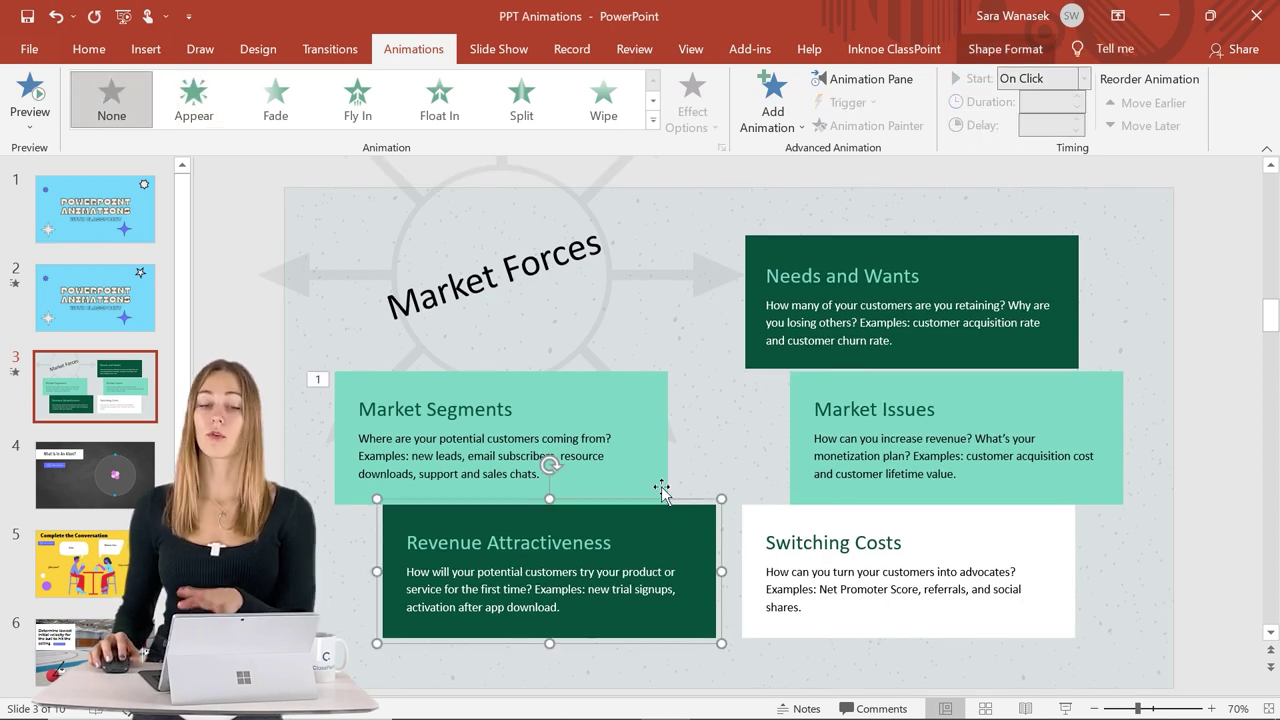
pyautogui.click(193, 95)
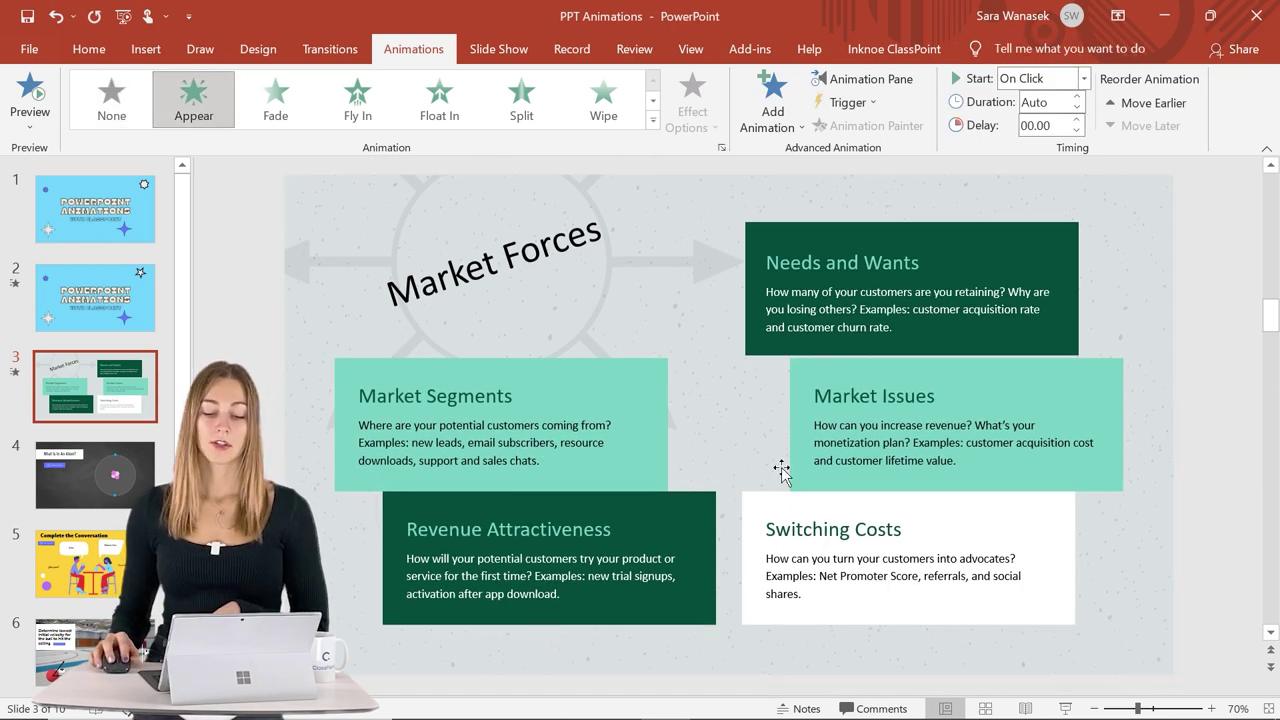
pyautogui.click(780, 510)
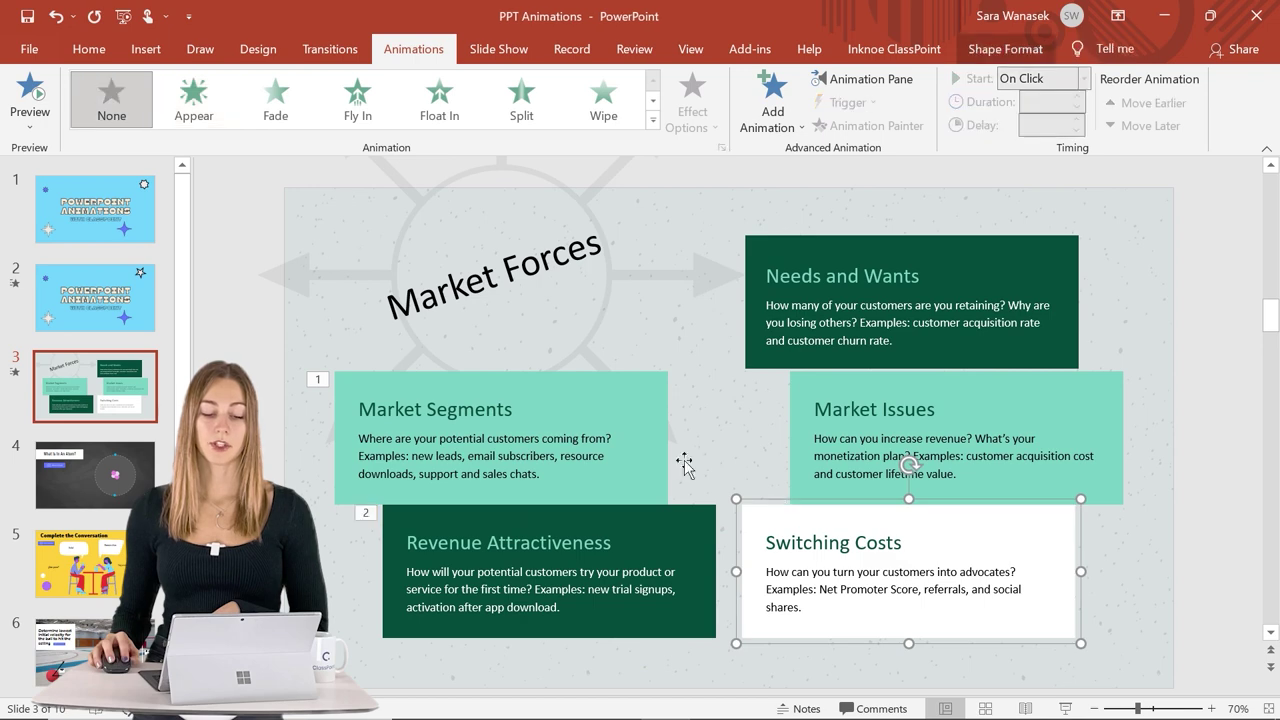
pyautogui.click(213, 103)
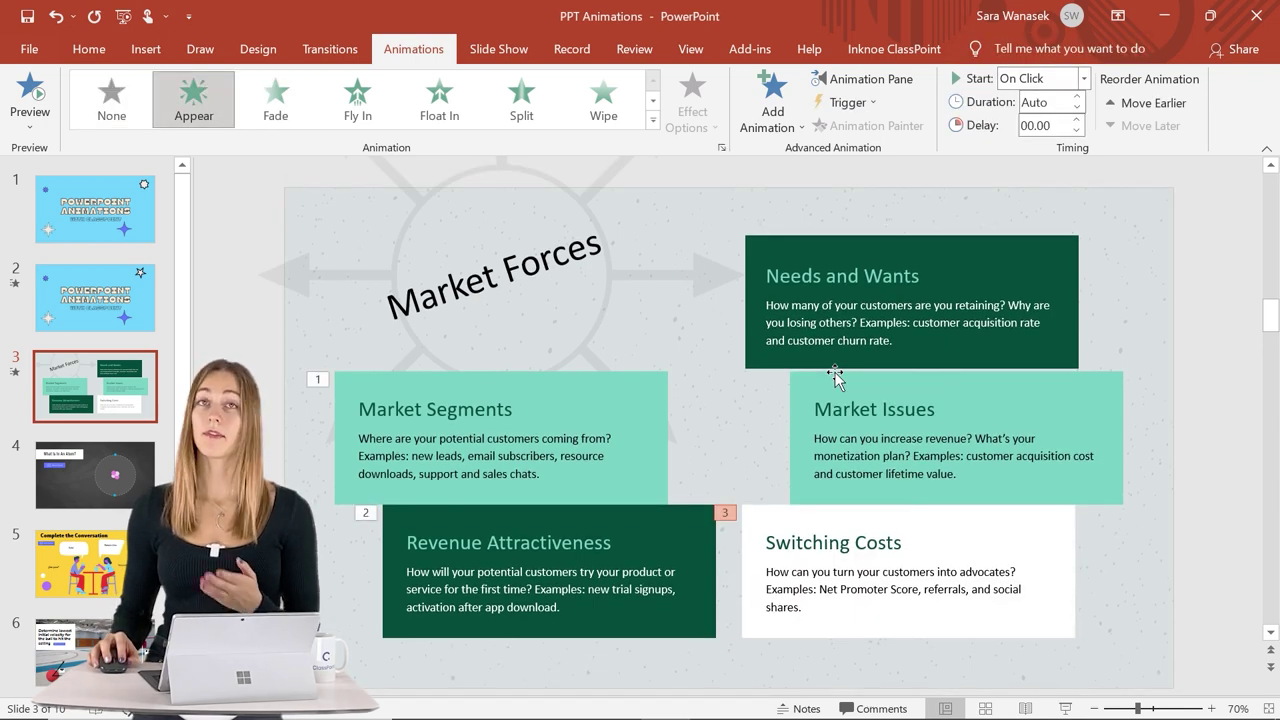
pyautogui.click(835, 375)
pyautogui.click(193, 100)
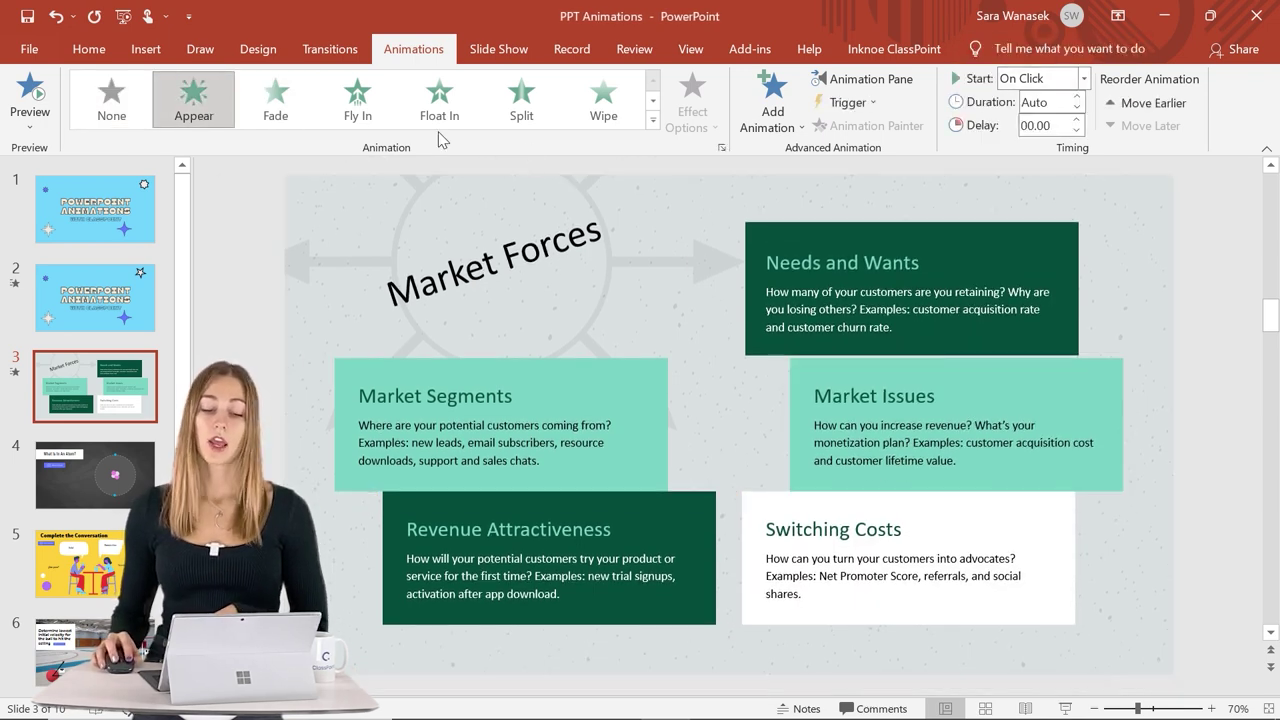
pyautogui.click(782, 247)
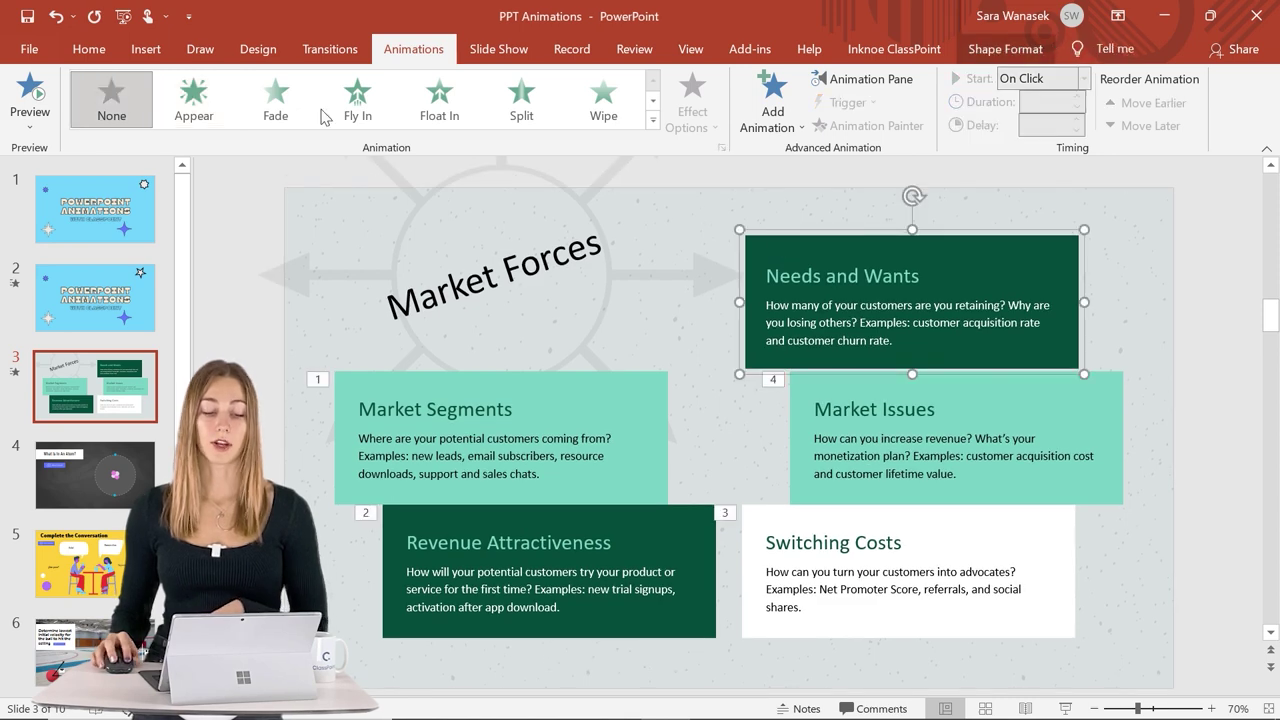
pyautogui.click(193, 100)
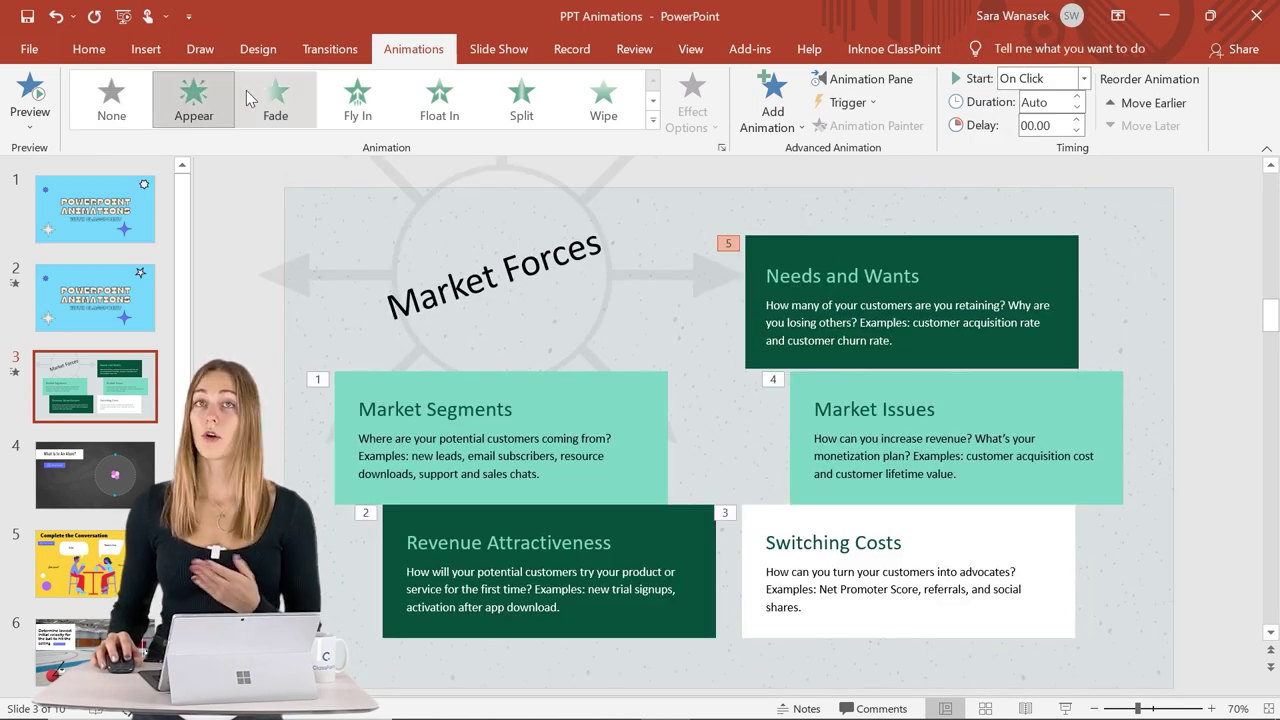
pyautogui.click(845, 82)
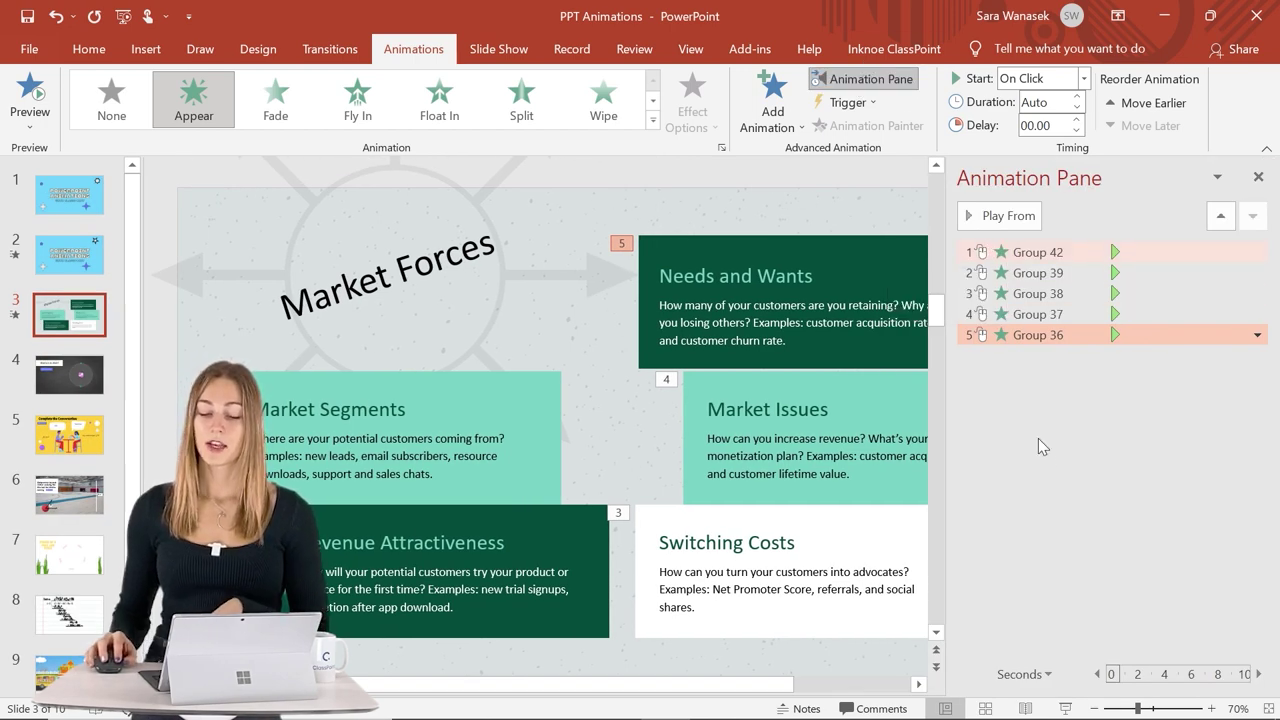
# Step: Present the Market Forces slide from the current slide, bringing in Market Segments on click
pyautogui.click(1065, 708)
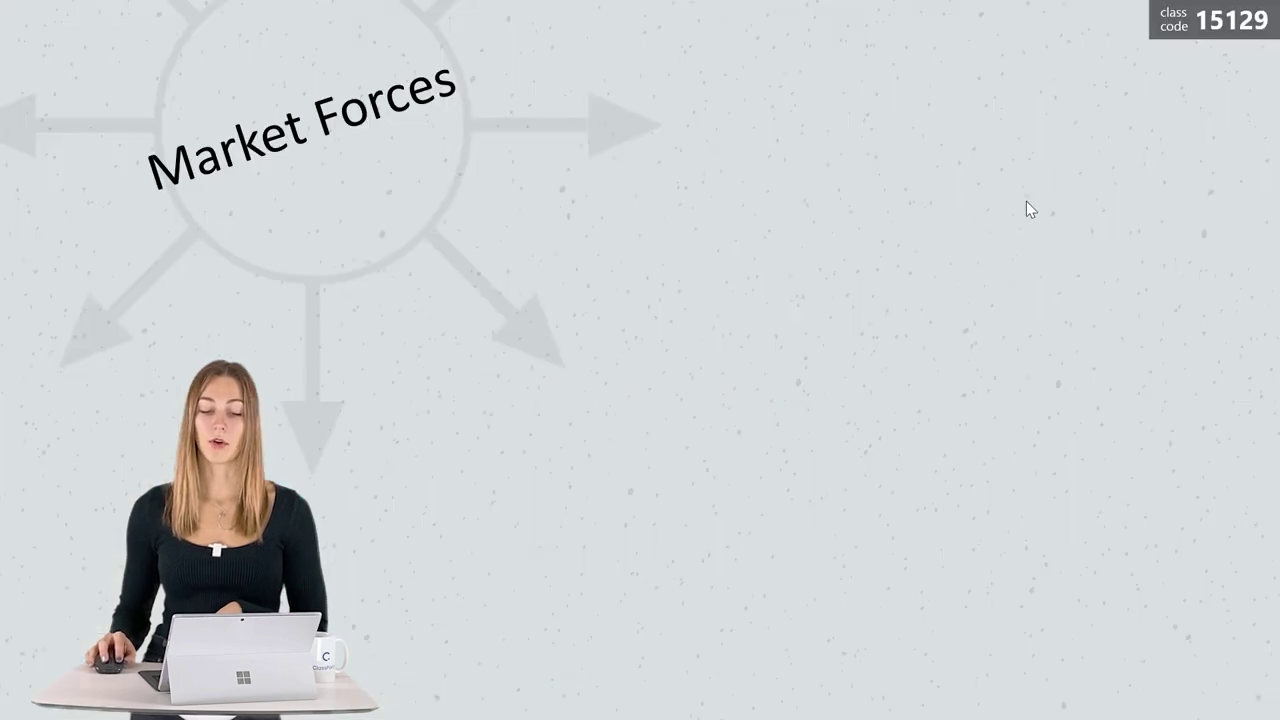
pyautogui.click(1039, 175)
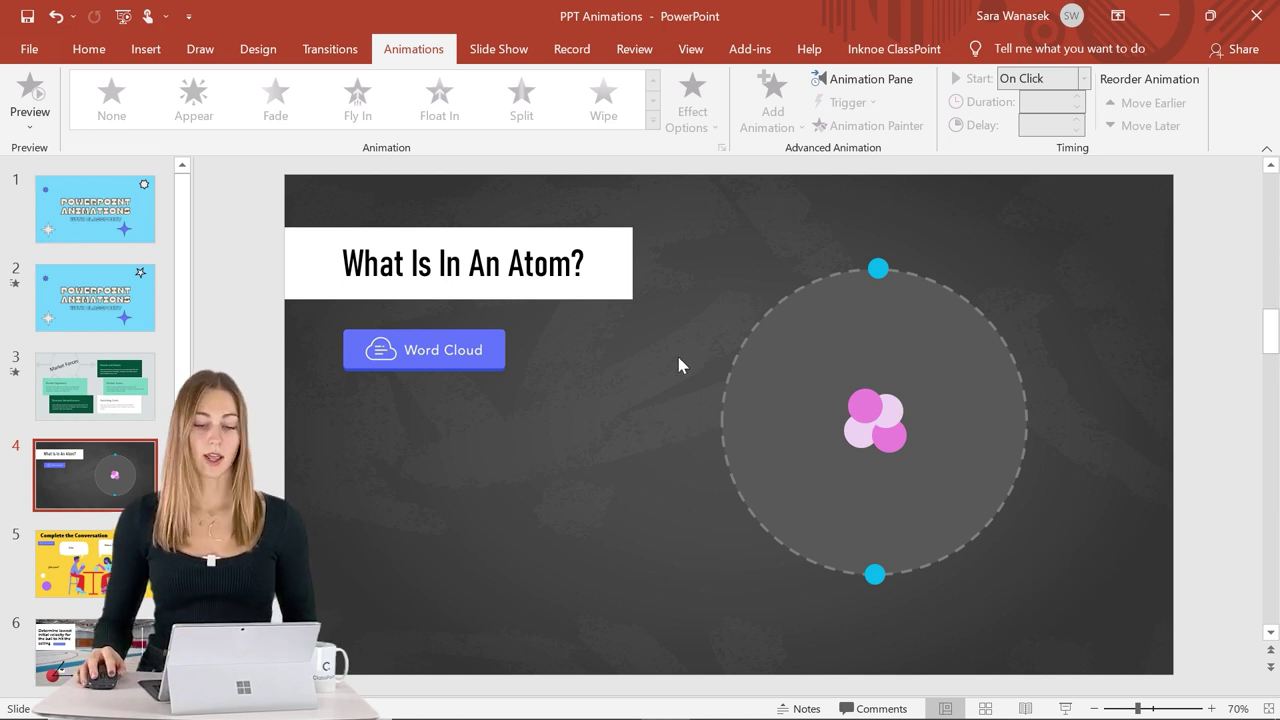
# Step: Group the top and bottom electron dots with the dashed orbit circle
pyautogui.click(878, 269)
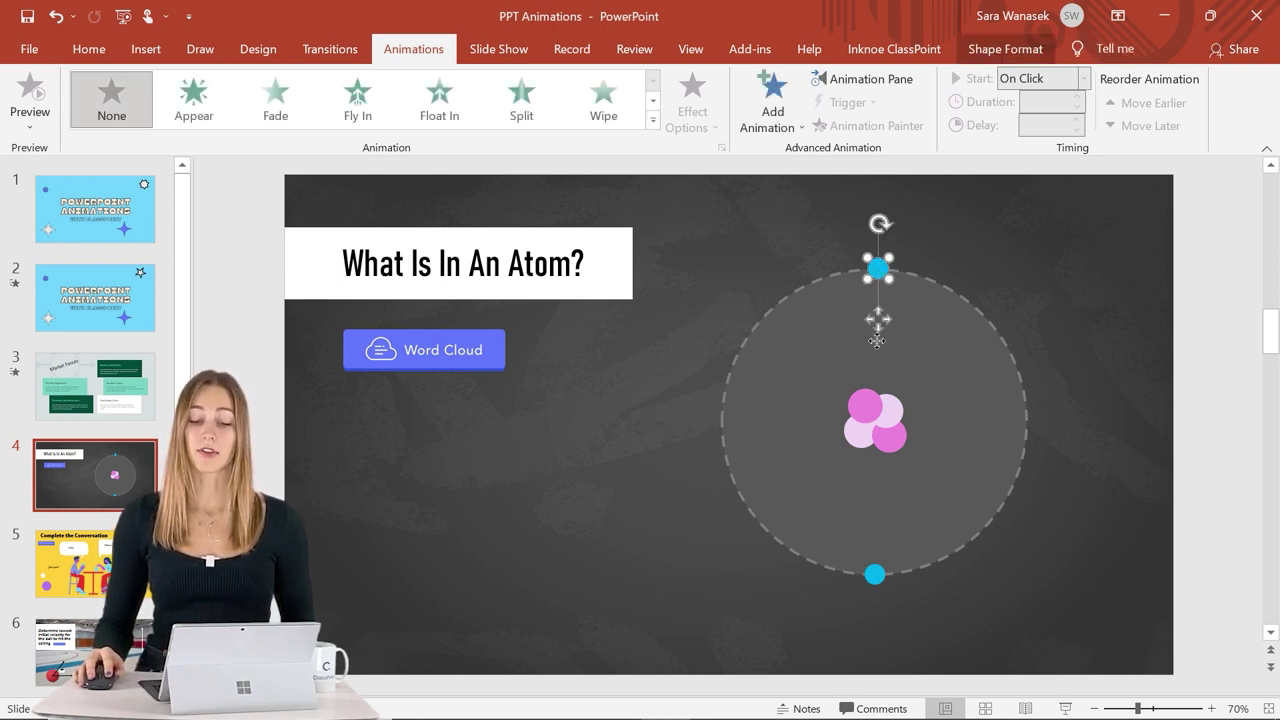
pyautogui.keyDown('shift'); pyautogui.click(875, 574); pyautogui.keyUp('shift')
pyautogui.keyDown('shift'); pyautogui.click(769, 444); pyautogui.keyUp('shift')
pyautogui.rightClick(775, 438)
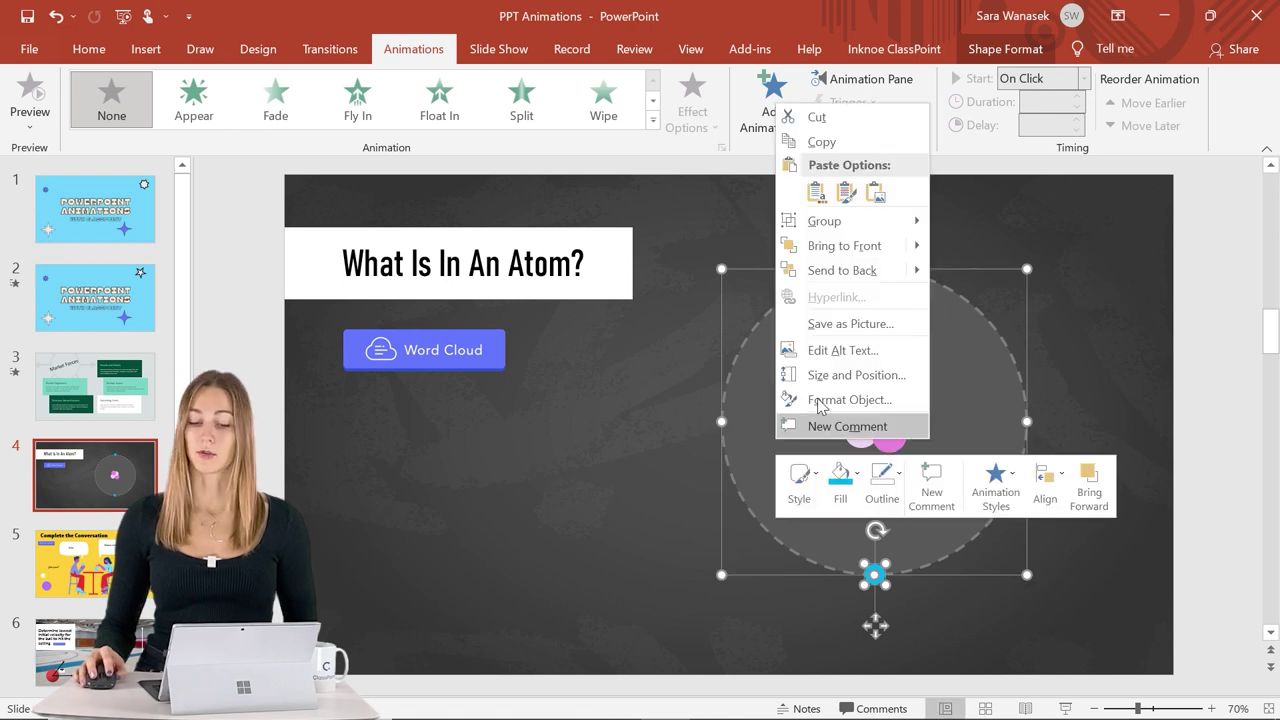
pyautogui.moveTo(851, 220)
pyautogui.click(955, 225)
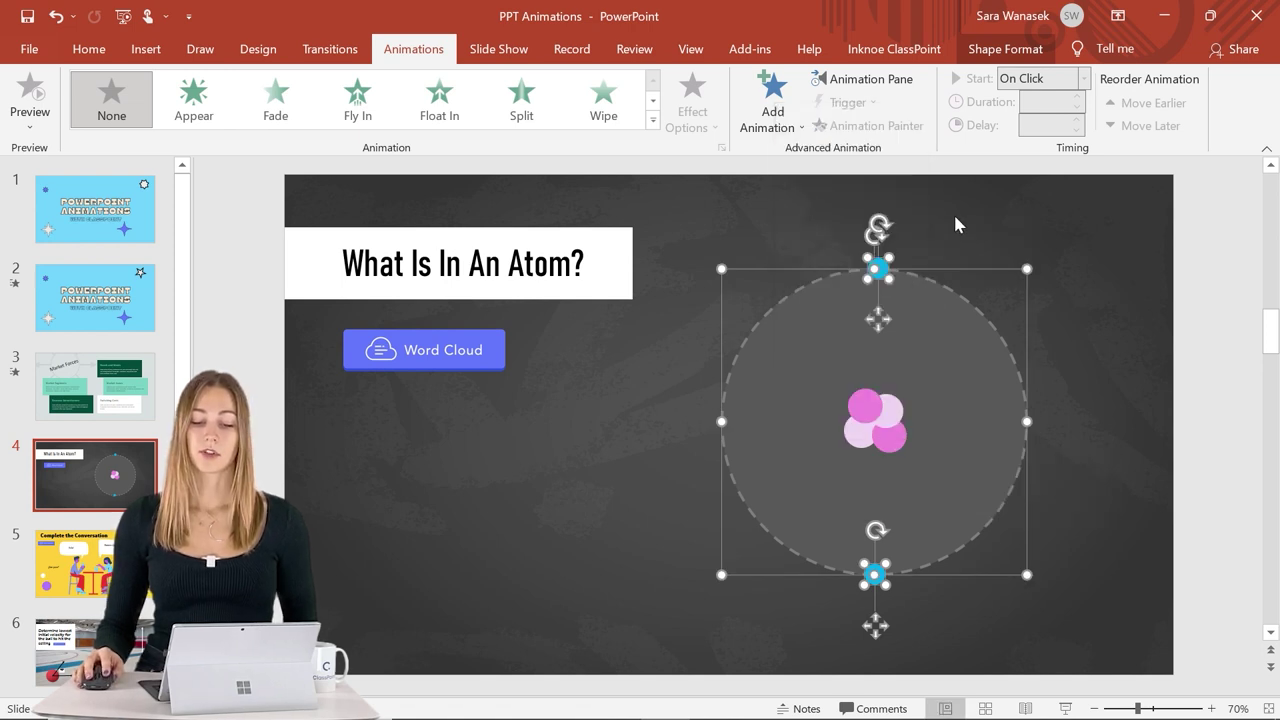
# Step: Group the four pink nucleus circles into one object, then select the dashed orbit circle
pyautogui.click(851, 405)
pyautogui.keyDown('shift'); pyautogui.click(893, 410); pyautogui.keyUp('shift')
pyautogui.keyDown('shift'); pyautogui.click(889, 437); pyautogui.keyUp('shift')
pyautogui.keyDown('shift'); pyautogui.click(858, 440); pyautogui.keyUp('shift')
pyautogui.rightClick(858, 440)
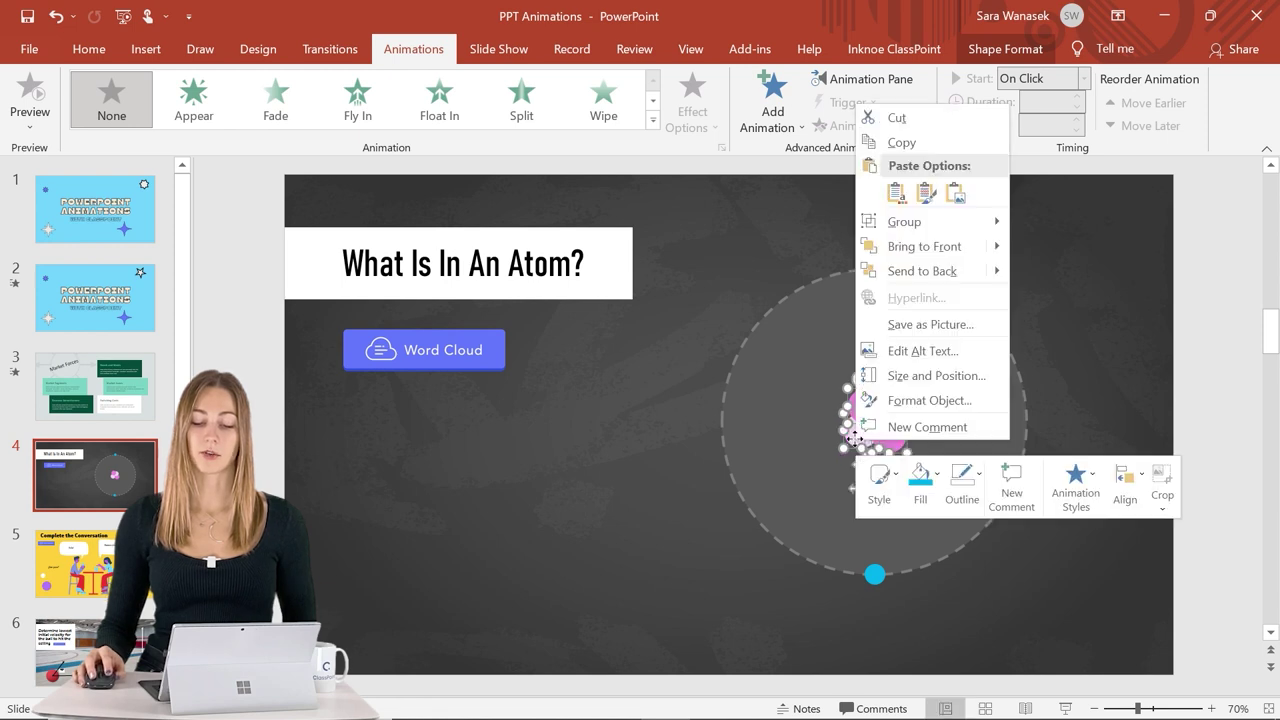
pyautogui.moveTo(960, 222)
pyautogui.click(1050, 223)
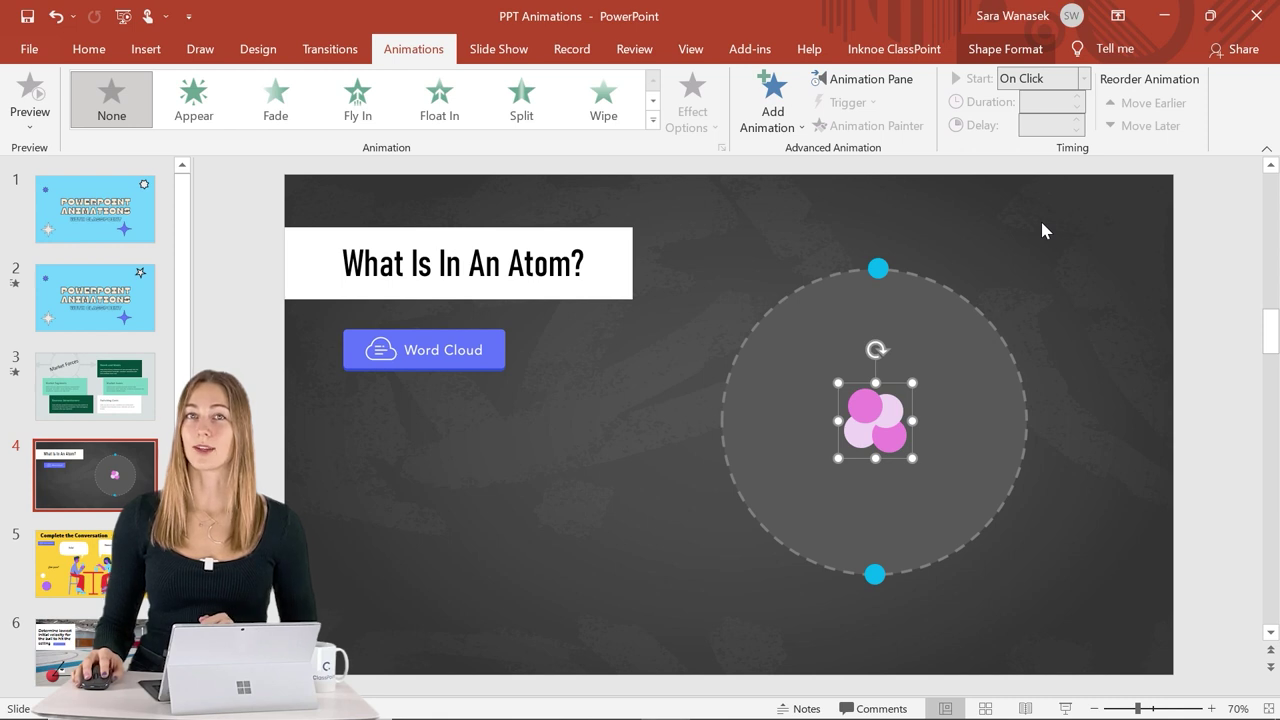
pyautogui.click(955, 362)
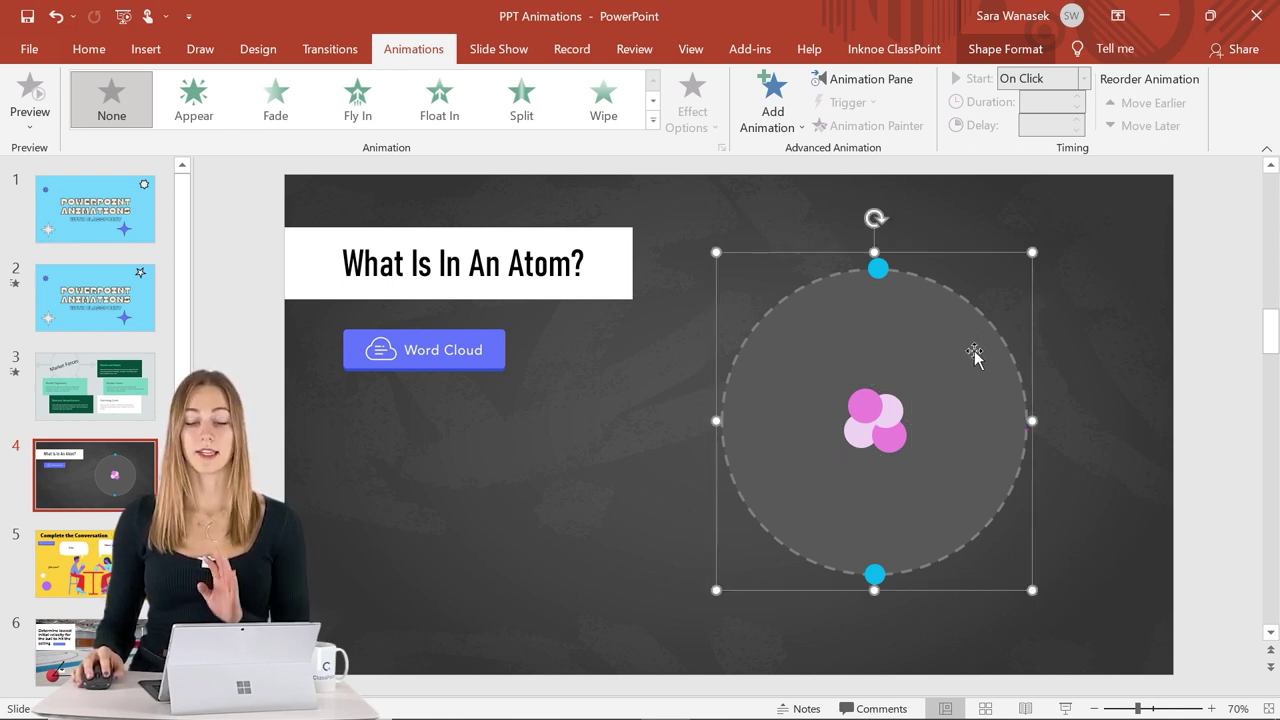
# Step: Apply the Spin animation to the orbit circle and to the pink nucleus group
pyautogui.click(652, 121)
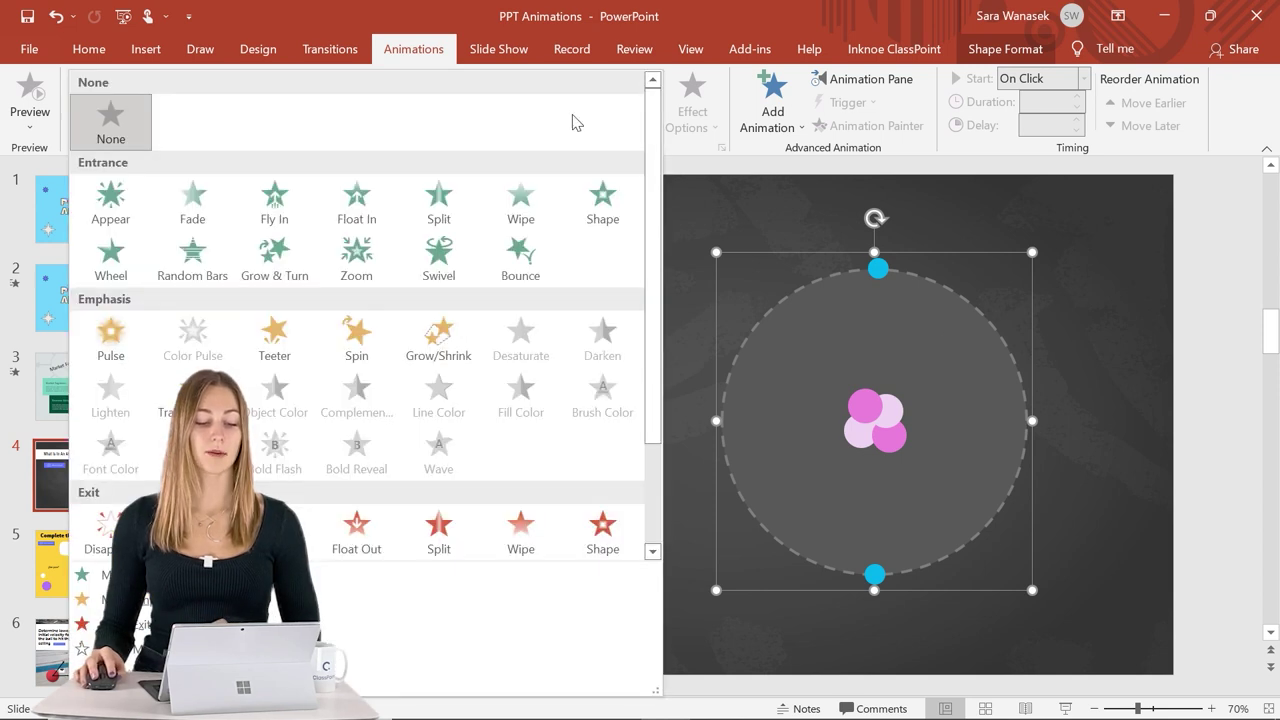
pyautogui.click(357, 338)
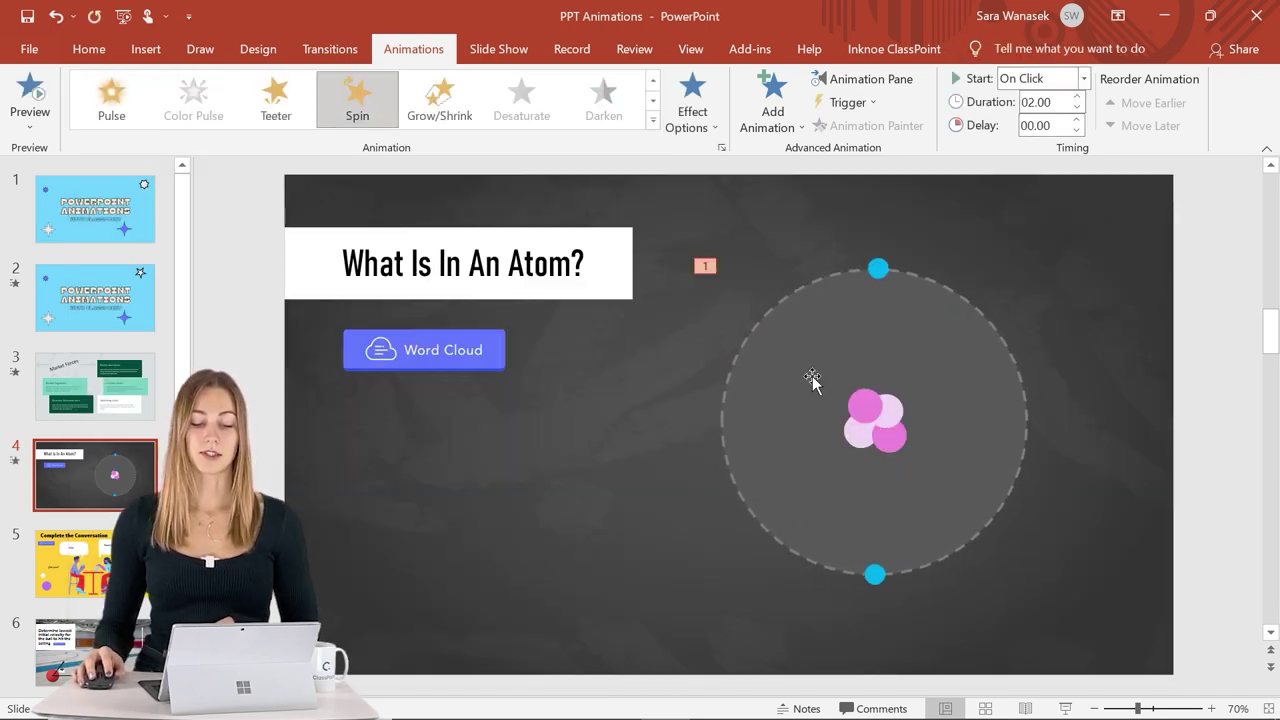
pyautogui.click(872, 424)
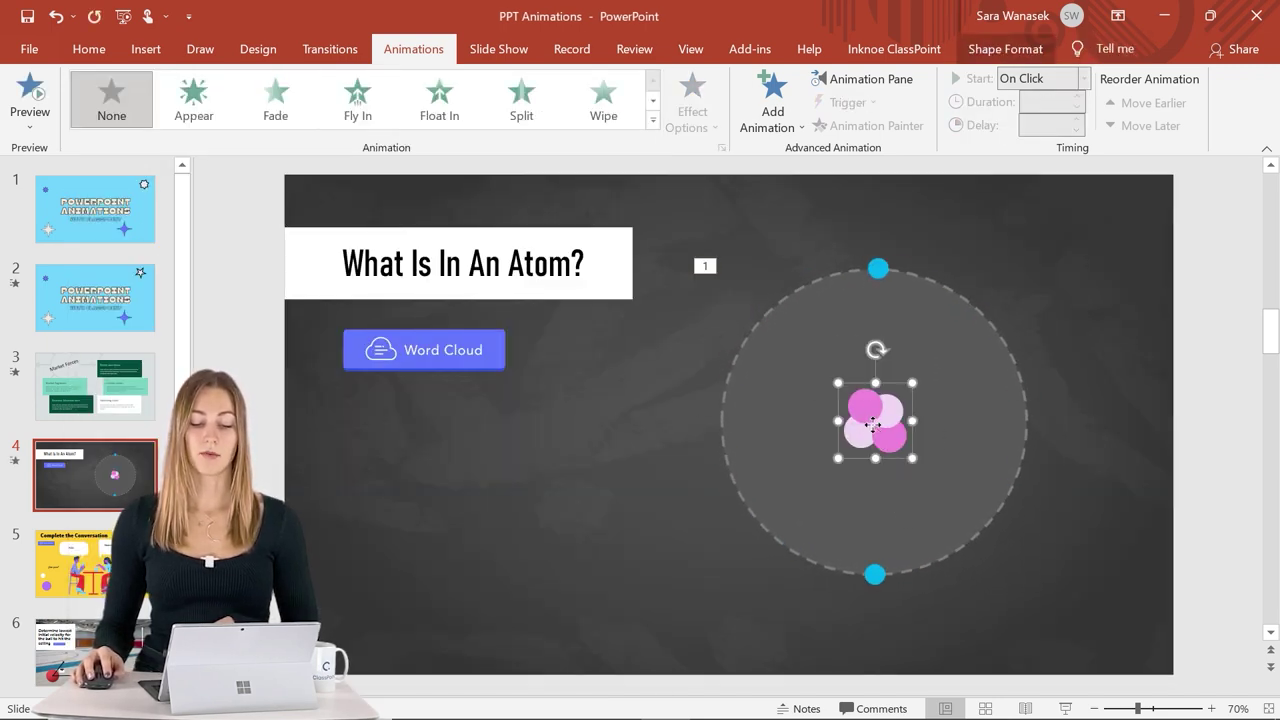
pyautogui.click(653, 120)
pyautogui.click(362, 336)
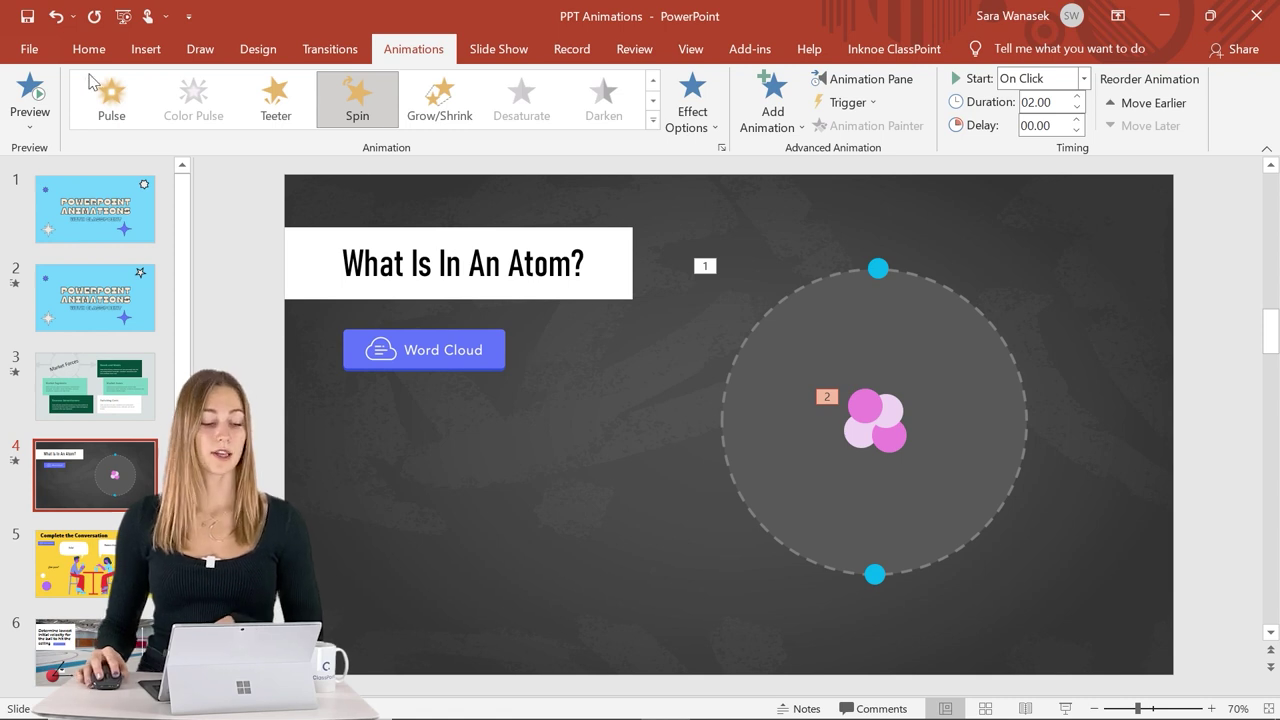
# Step: Preview the spins and bring up Group 23's options in the Animation Pane
pyautogui.click(32, 90)
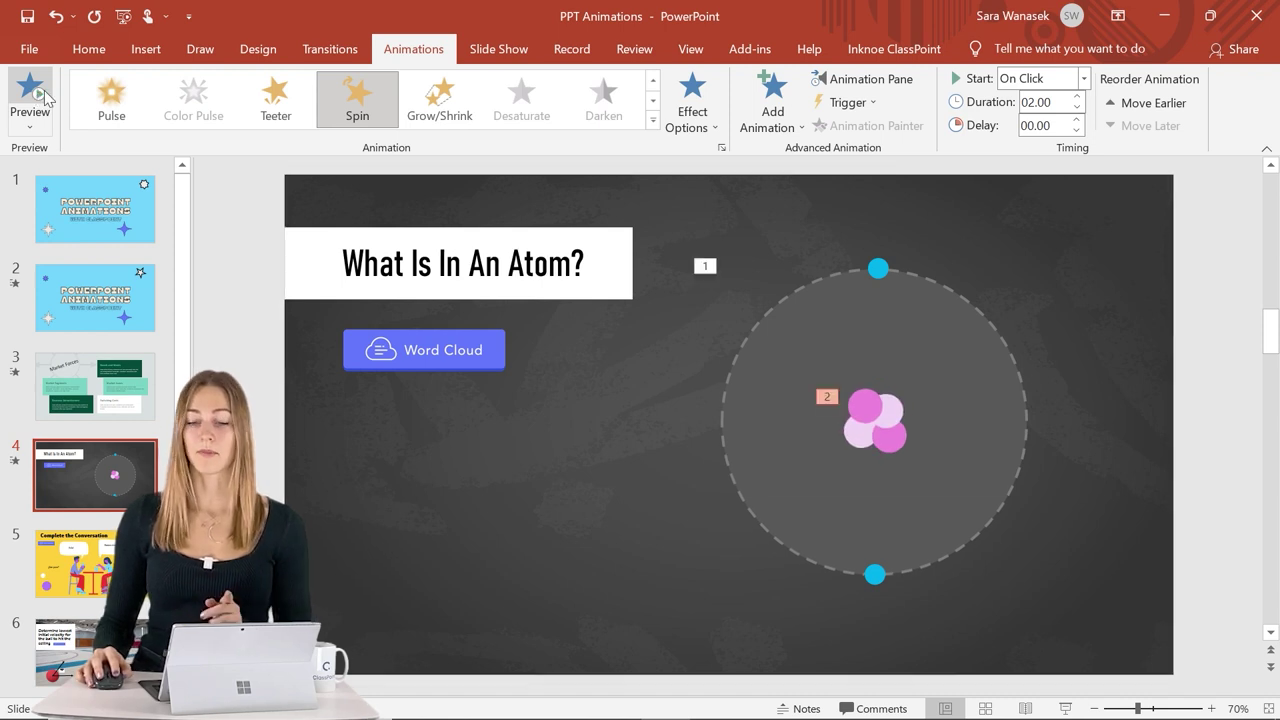
pyautogui.click(872, 80)
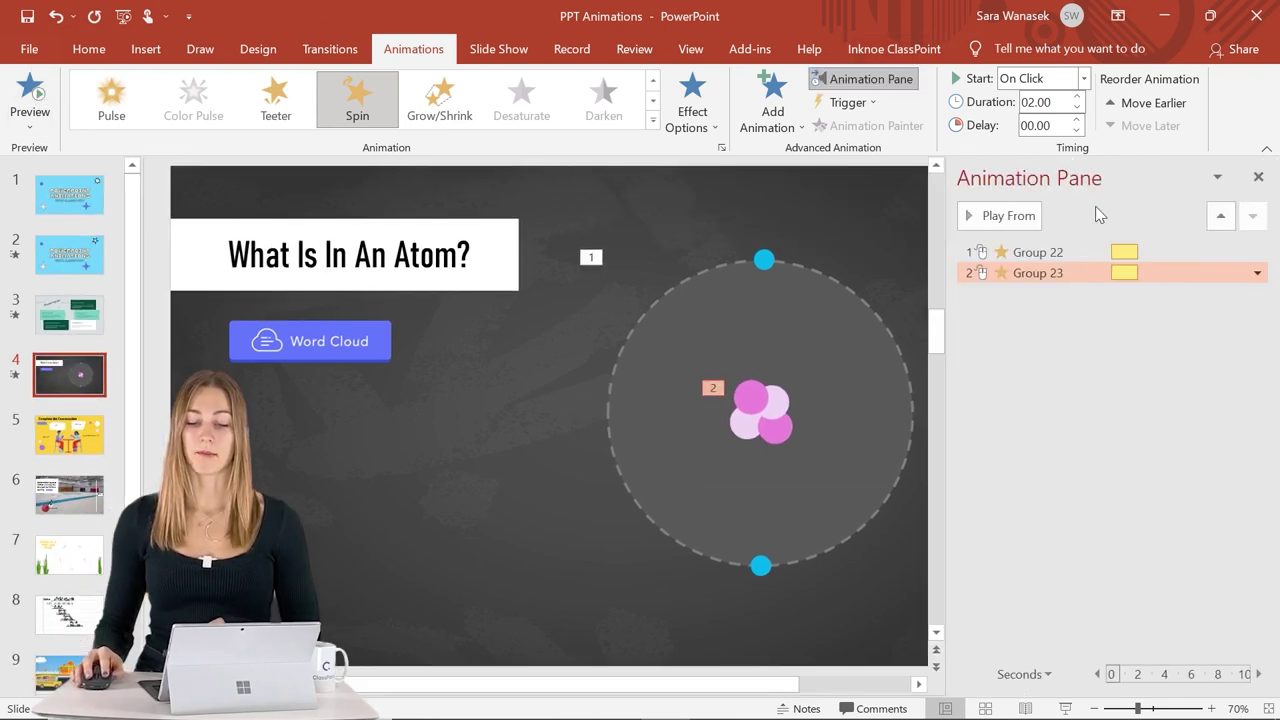
pyautogui.rightClick(1158, 272)
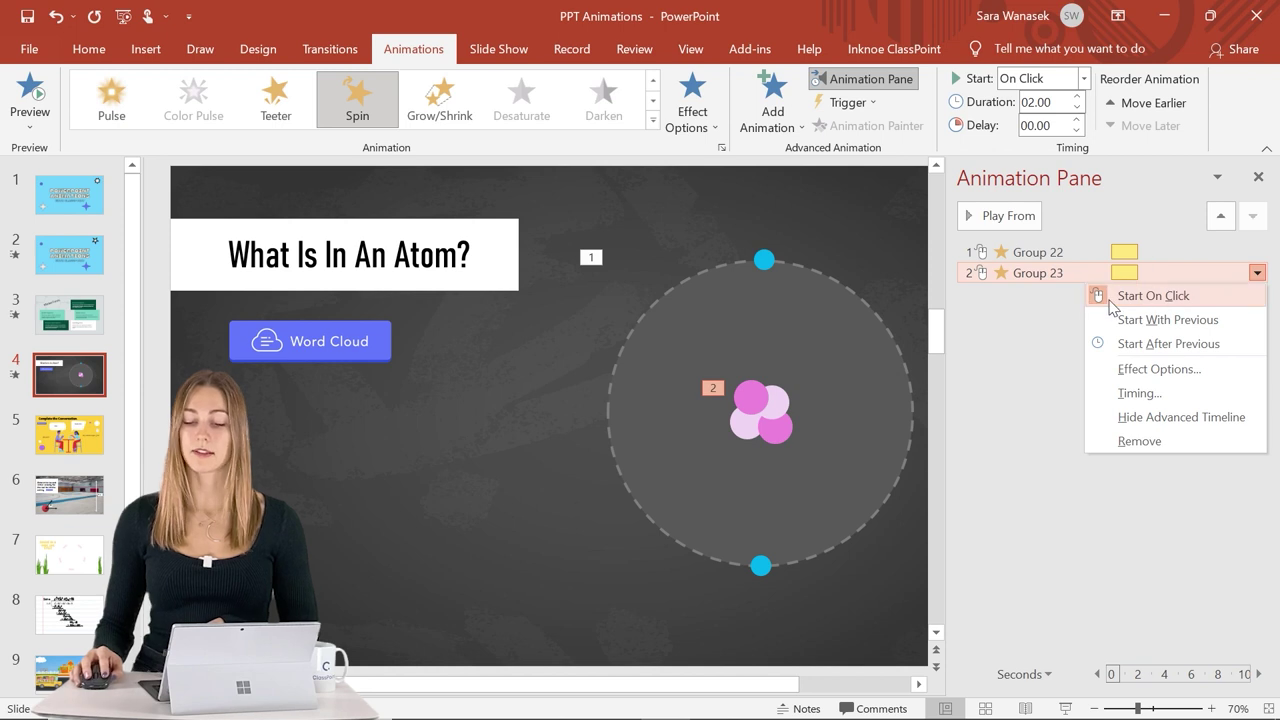
# Step: Set Group 23's nucleus spin to Start With Previous, then Play All to check both spins together
pyautogui.click(1129, 320)
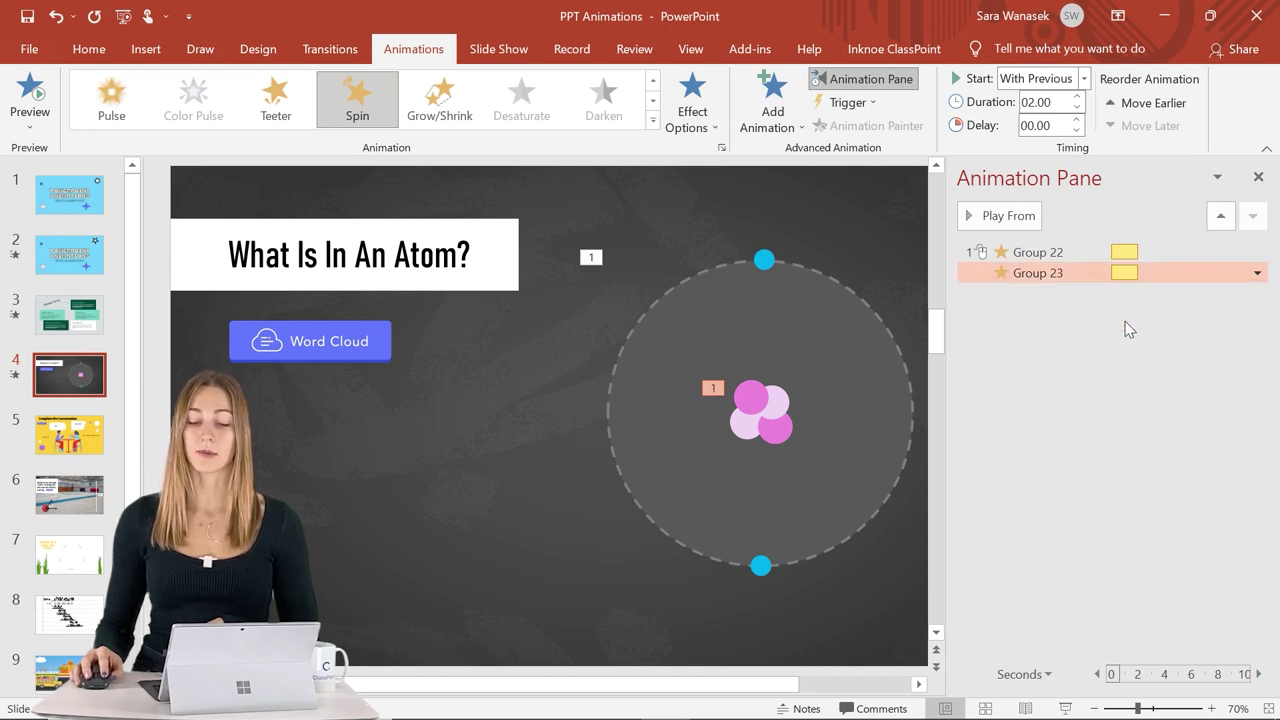
pyautogui.click(1013, 339)
pyautogui.click(995, 222)
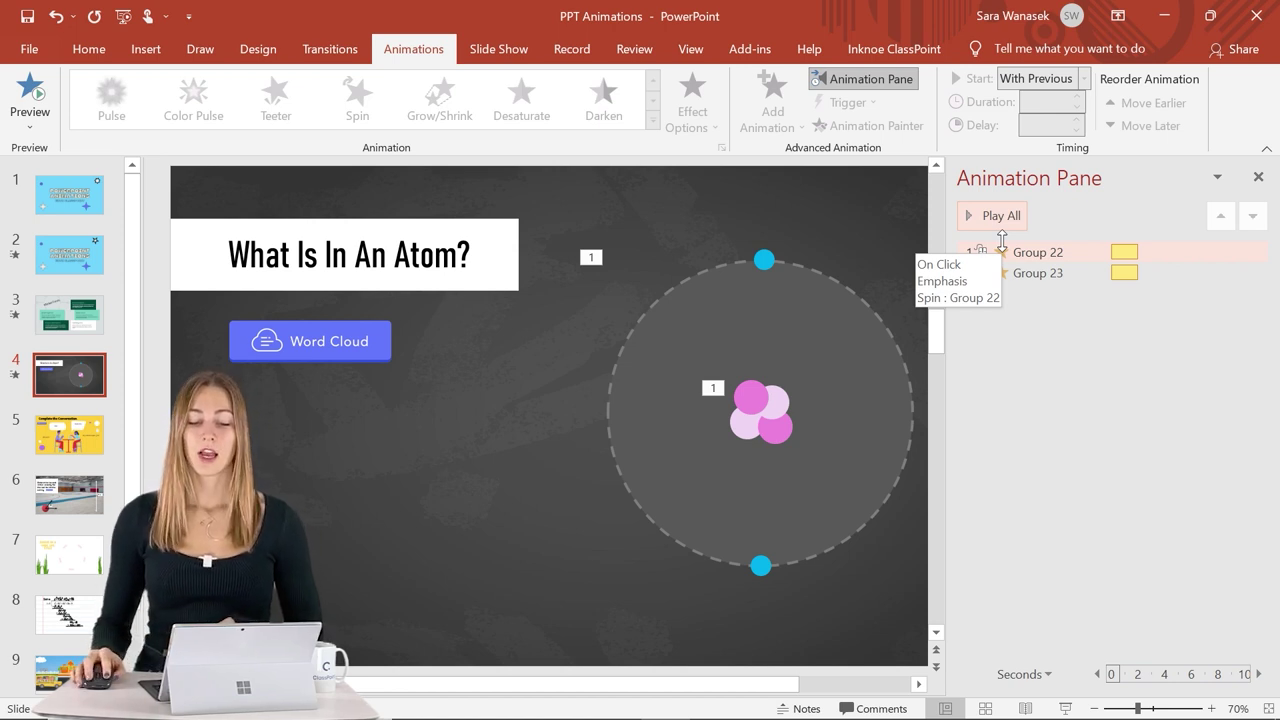
pyautogui.click(1056, 252)
# Step: In Group 22's Timing dialog, set Duration to 1 second (Fast) and Repeat to 3
pyautogui.rightClick(1051, 251)
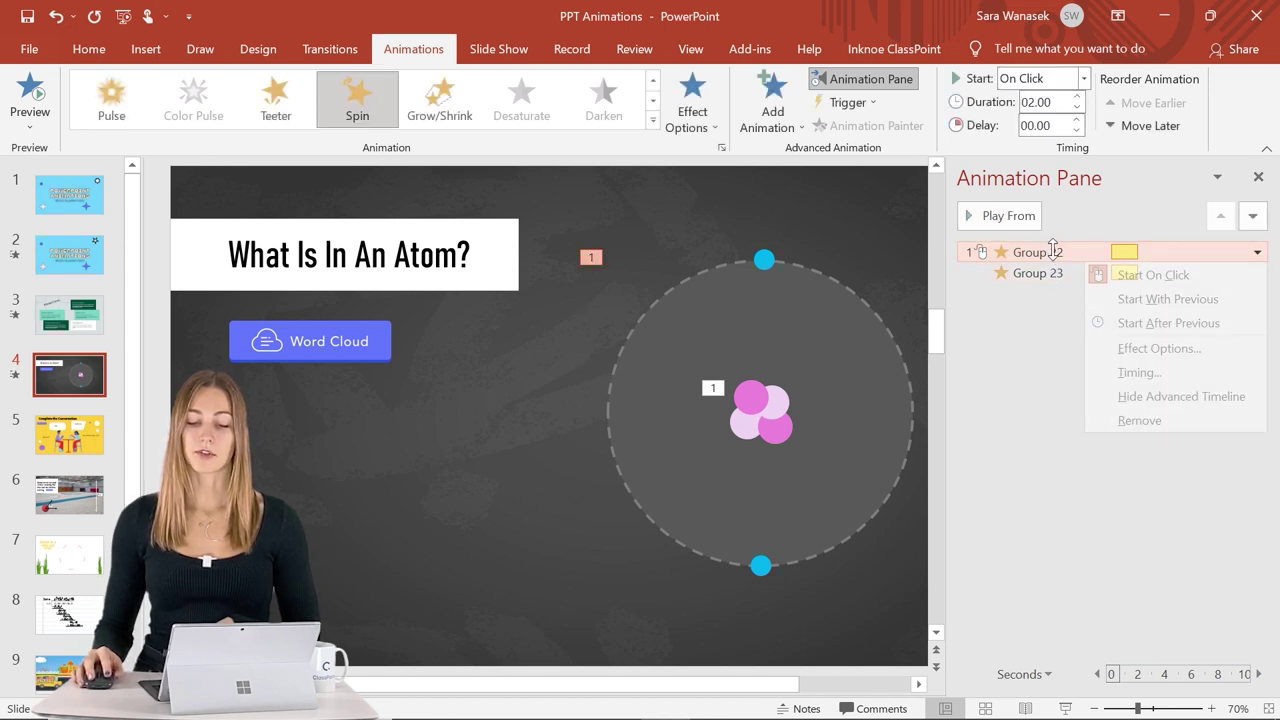
pyautogui.click(1160, 373)
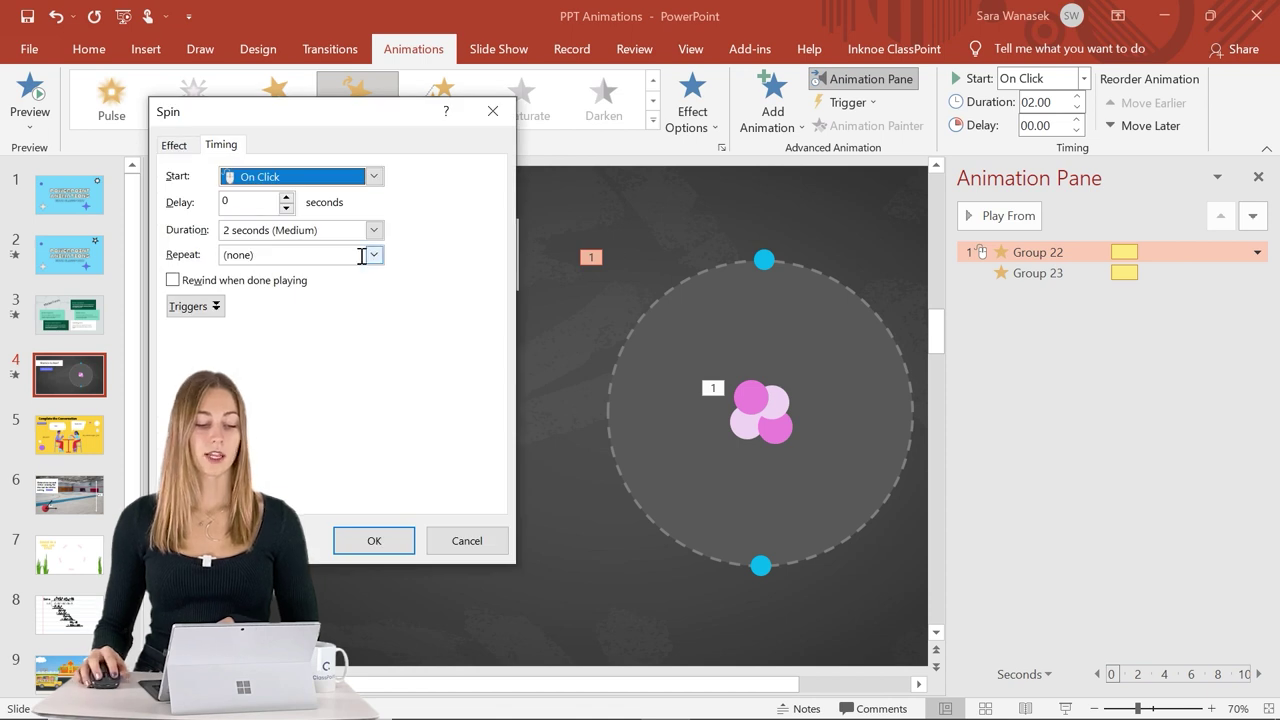
pyautogui.click(373, 230)
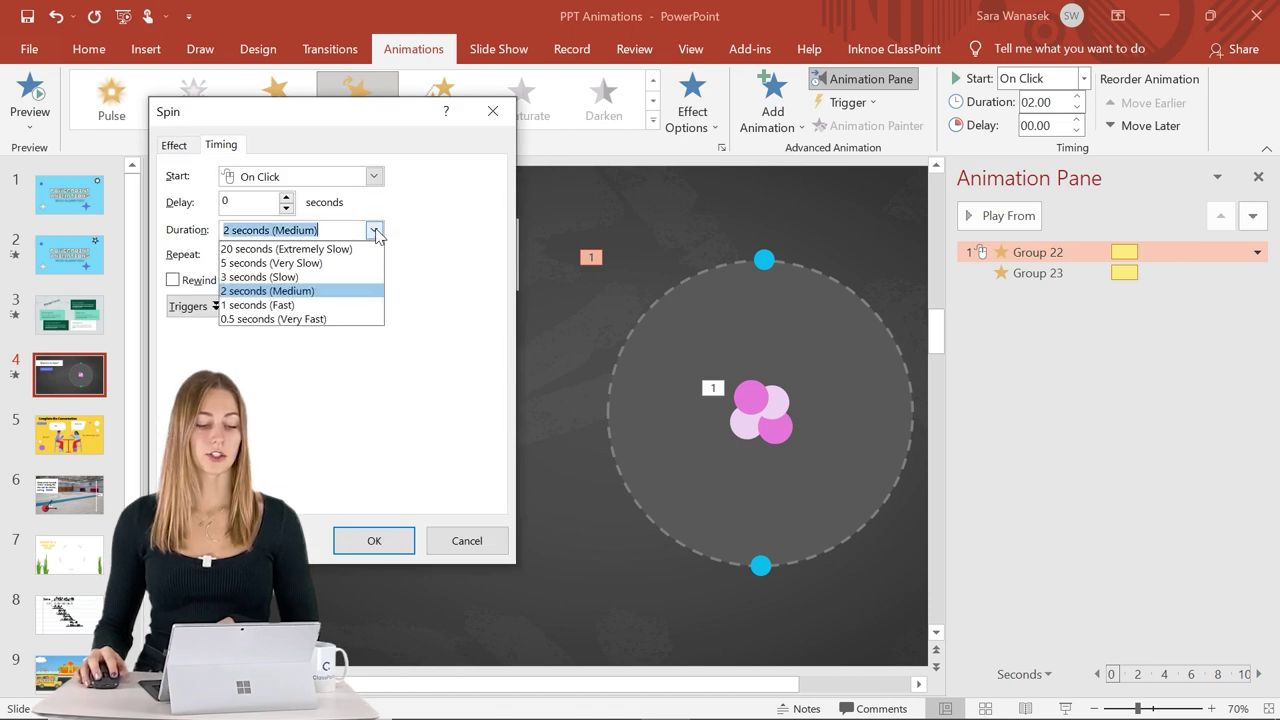
pyautogui.click(346, 305)
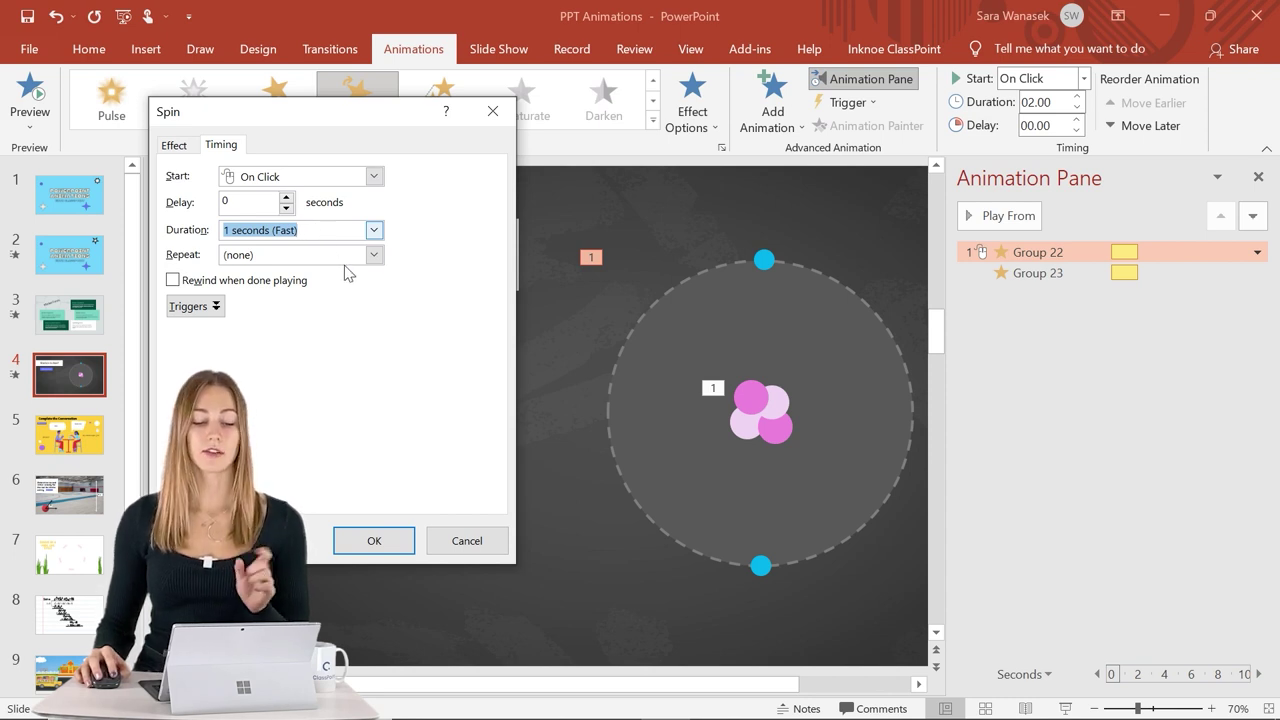
pyautogui.click(373, 255)
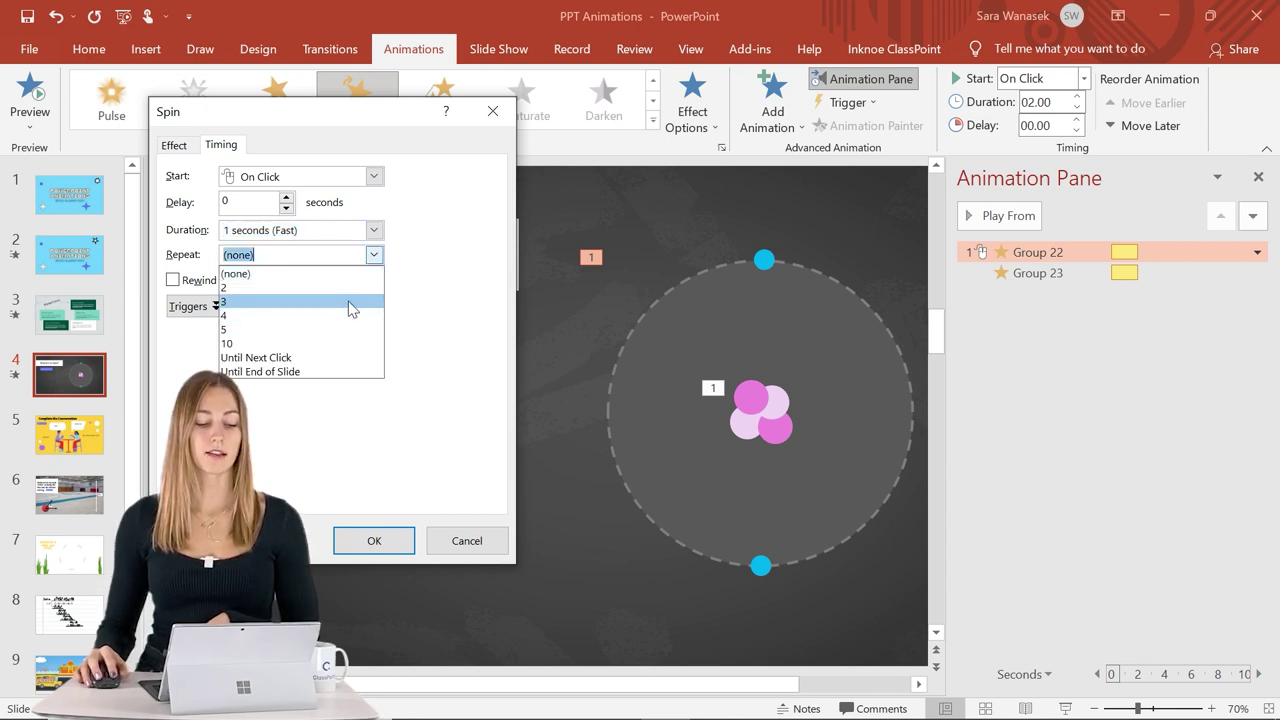
pyautogui.click(348, 301)
pyautogui.click(374, 540)
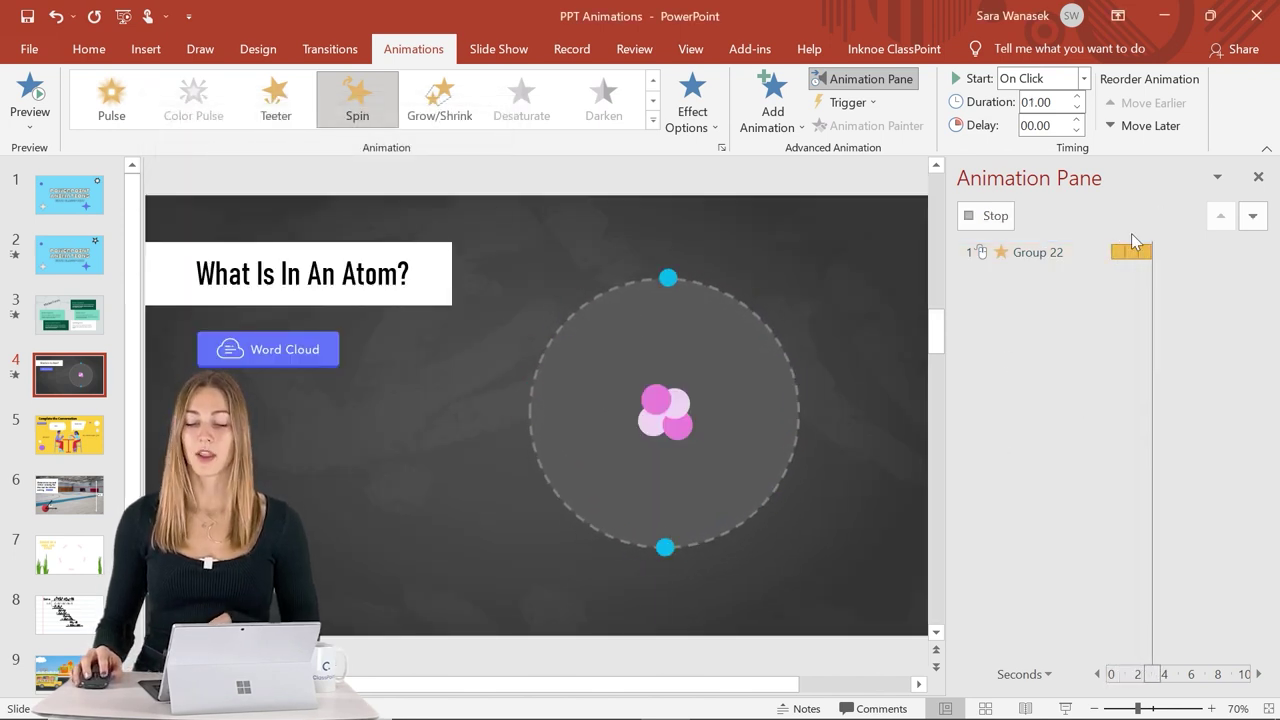
pyautogui.click(1060, 356)
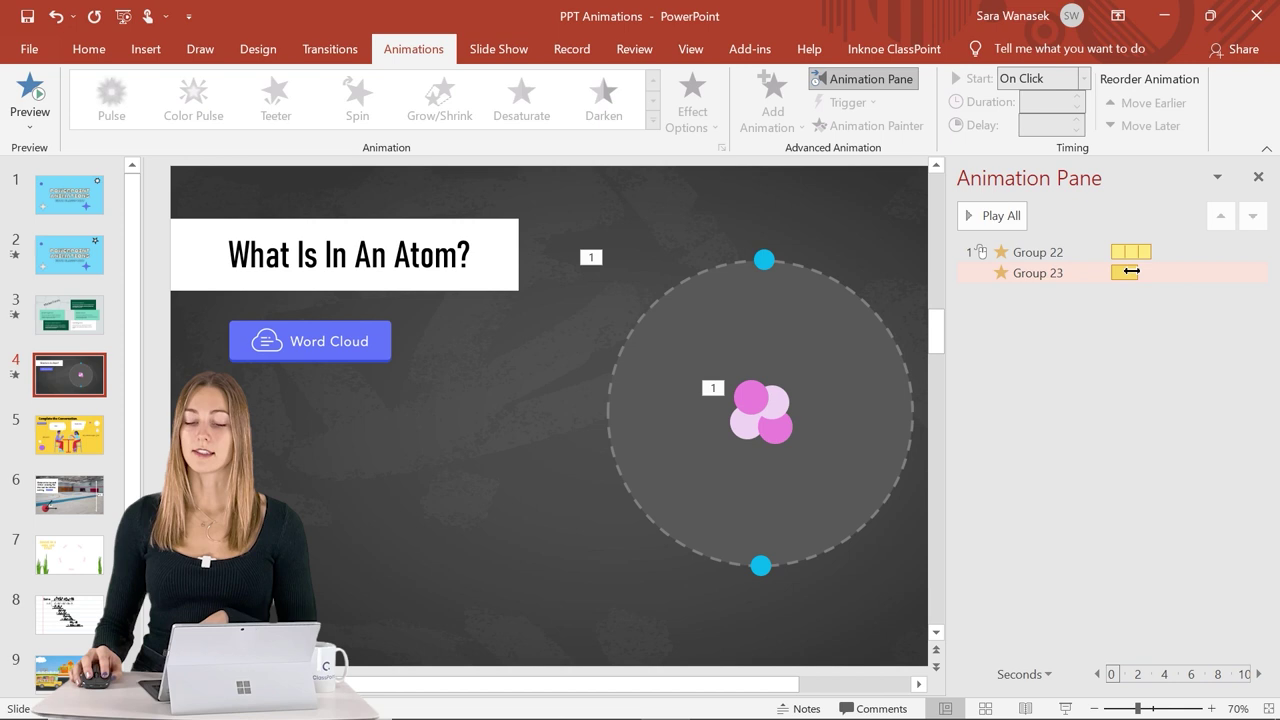
# Step: Set the nucleus spin (Group 23) duration to 3 seconds
pyautogui.click(1060, 273)
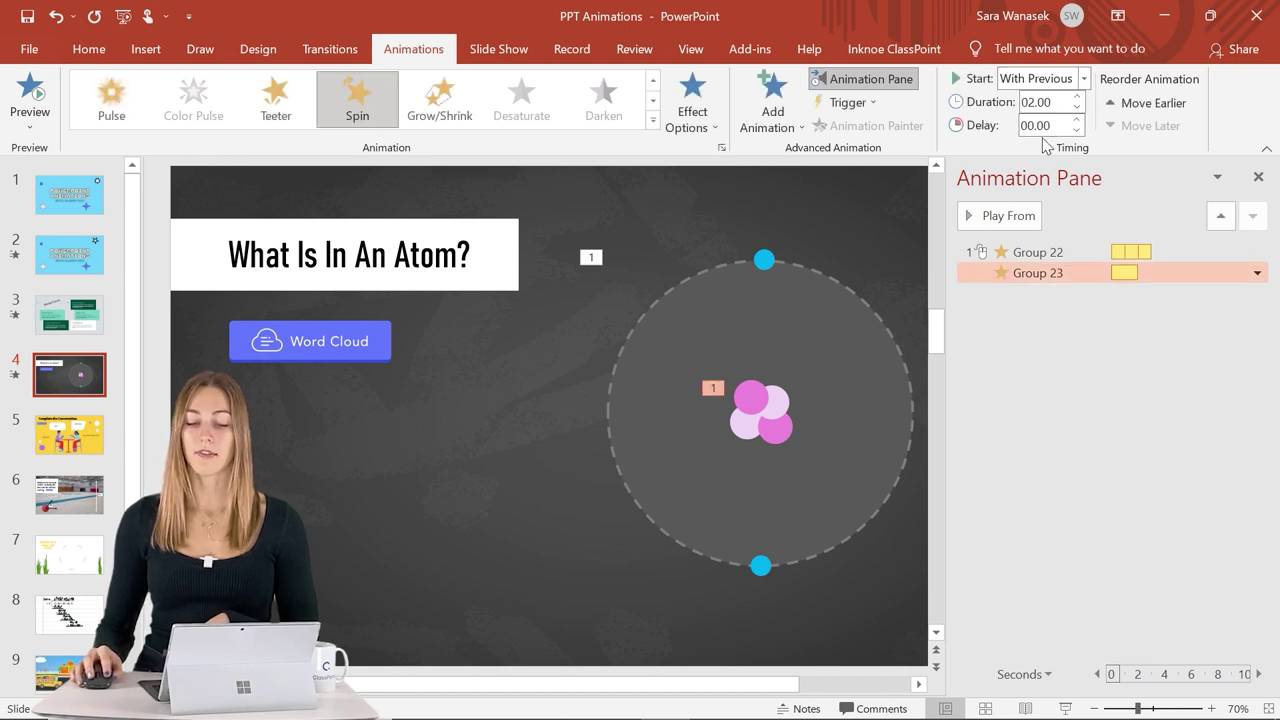
pyautogui.click(1026, 104)
pyautogui.doubleClick(1037, 102)
pyautogui.write('3')
pyautogui.press('Return')
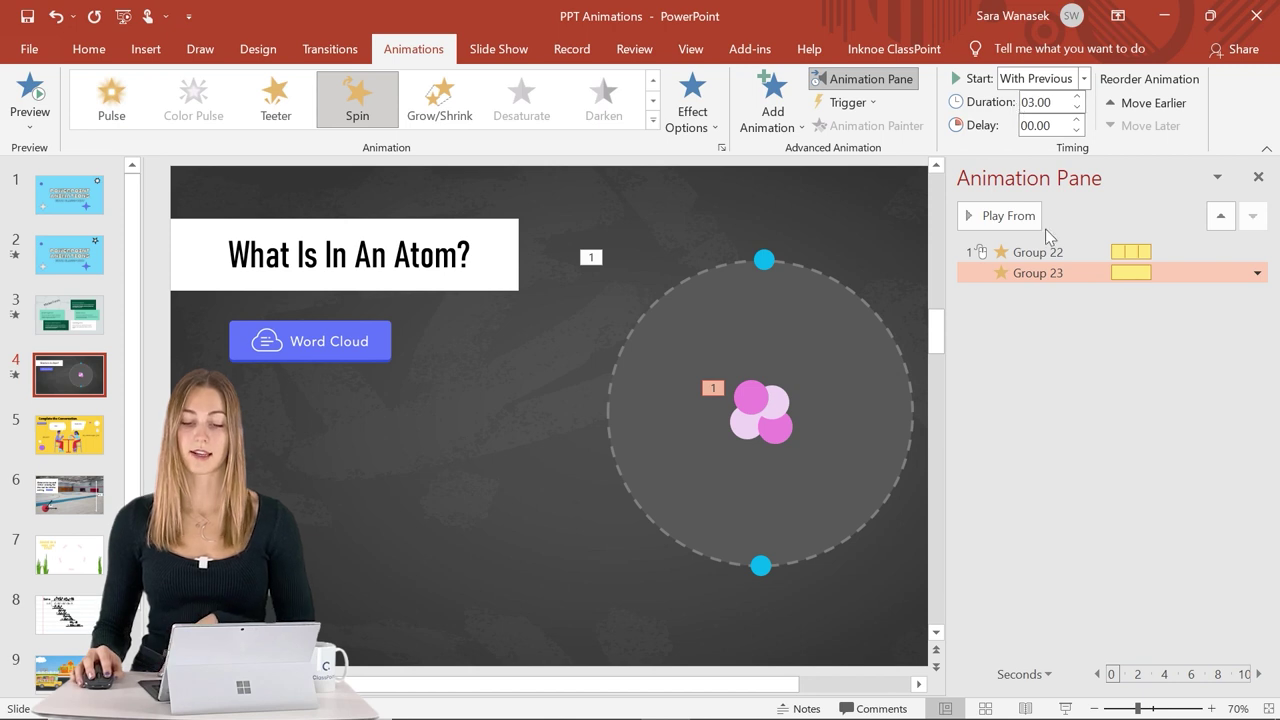
pyautogui.click(1116, 362)
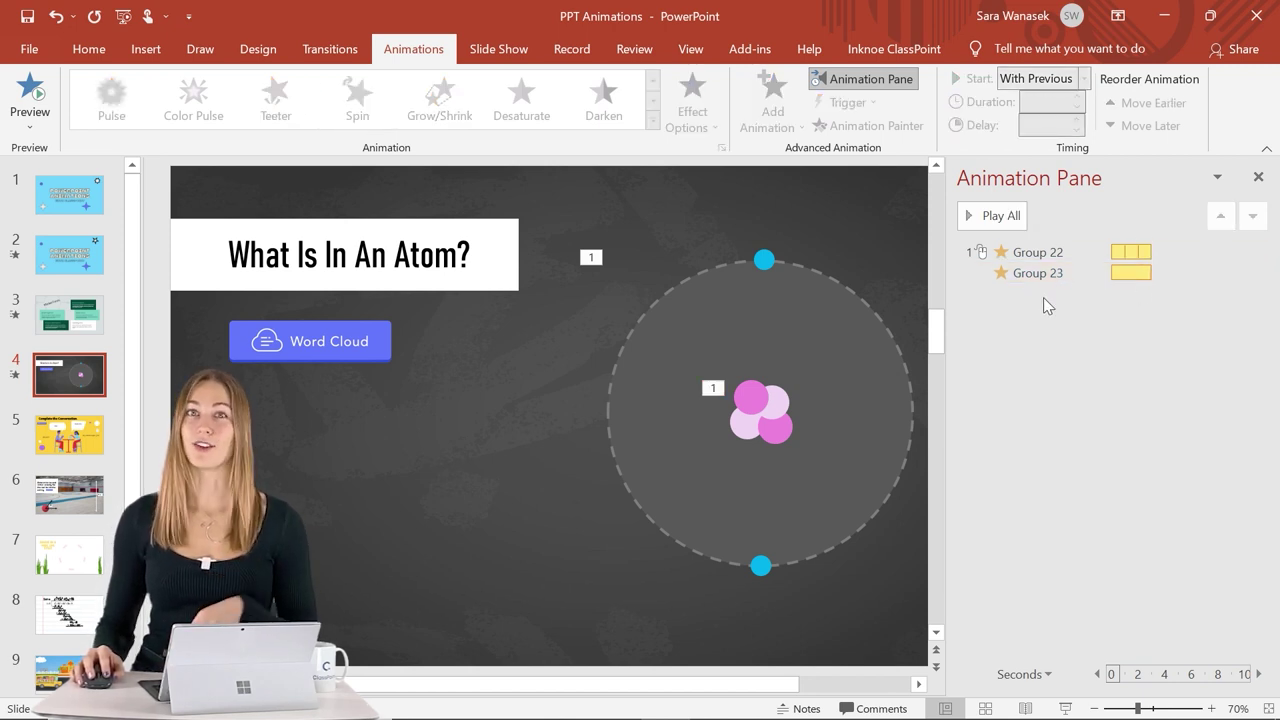
# Step: Make the orbit circle spin Counterclockwise via Effect Options, then run the slide show
pyautogui.click(842, 307)
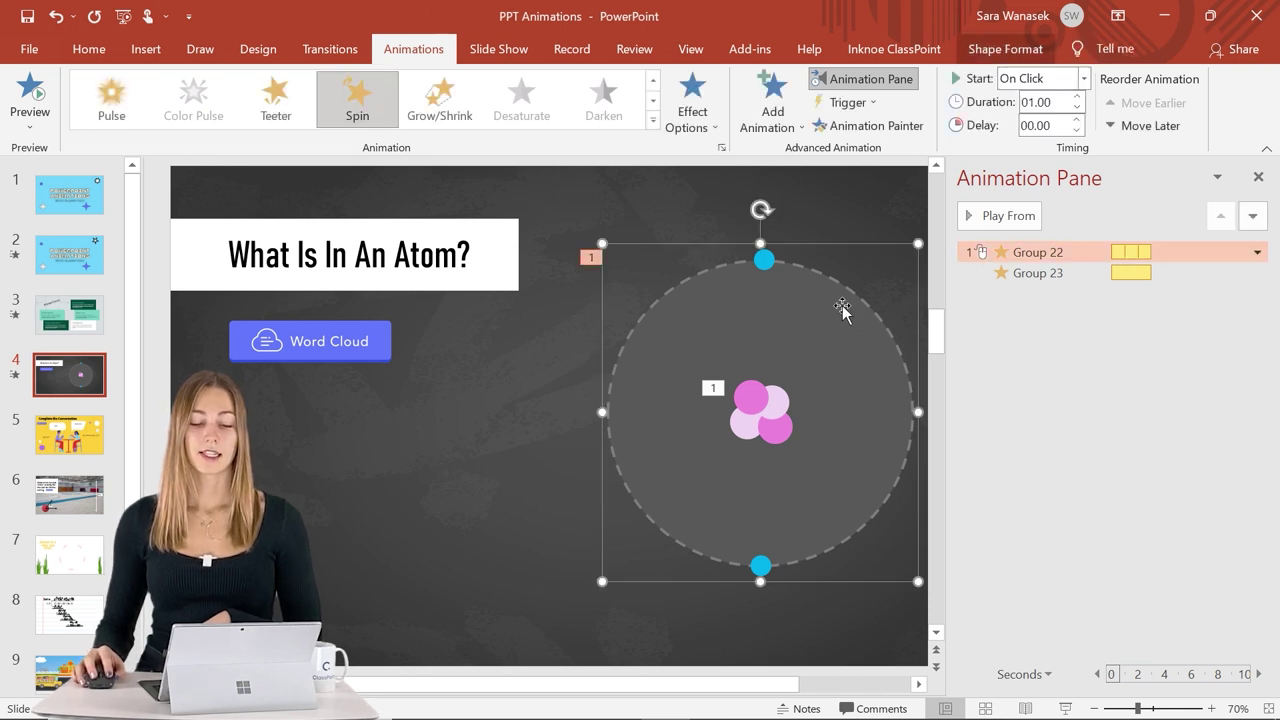
pyautogui.click(711, 133)
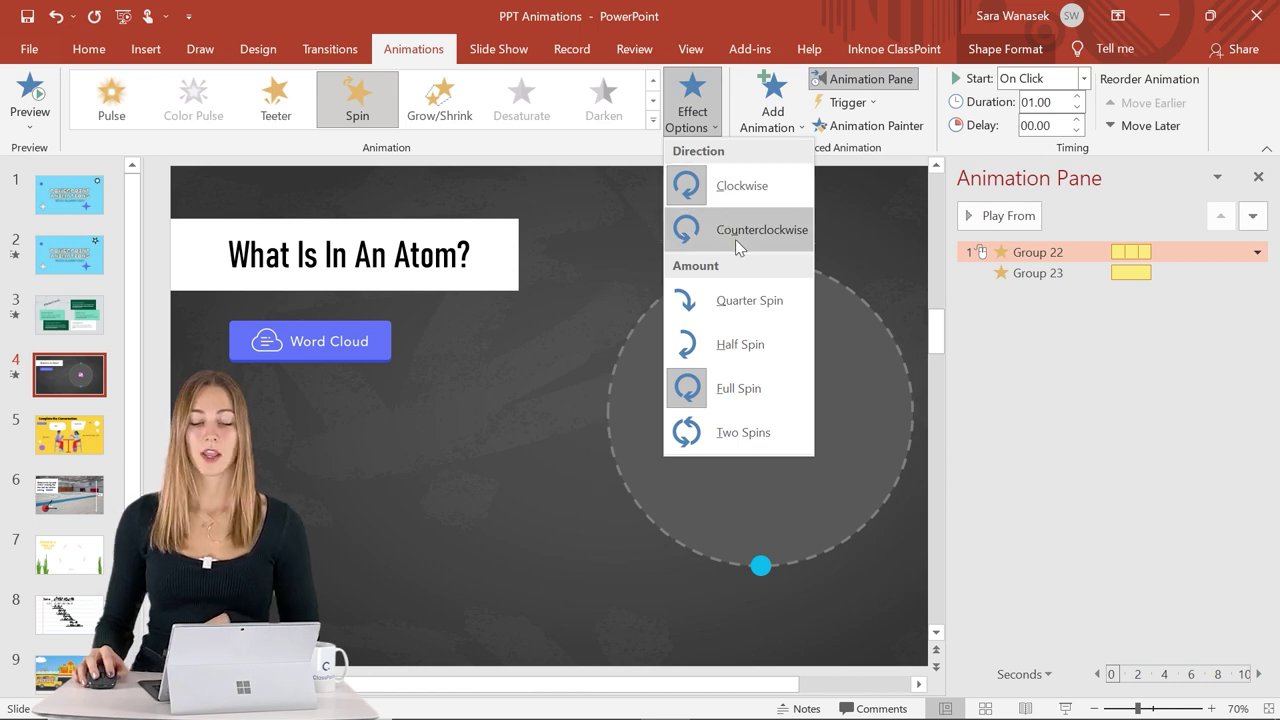
pyautogui.click(721, 231)
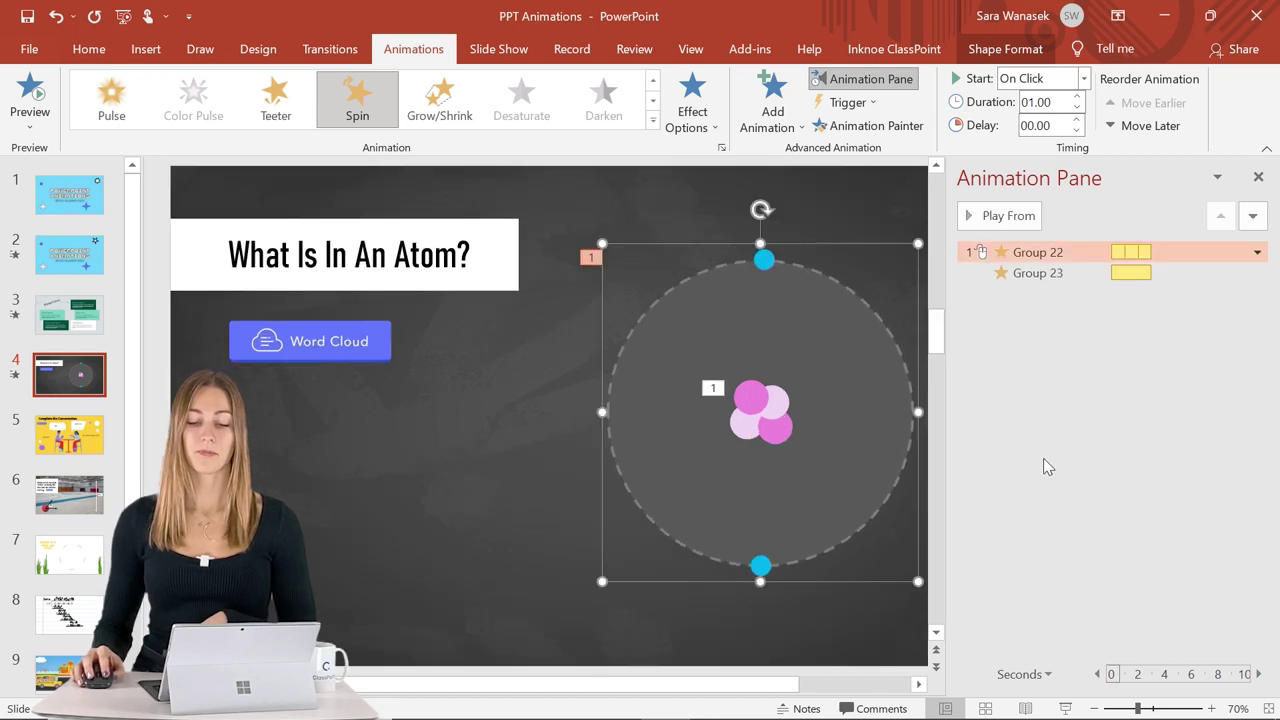
pyautogui.click(1045, 458)
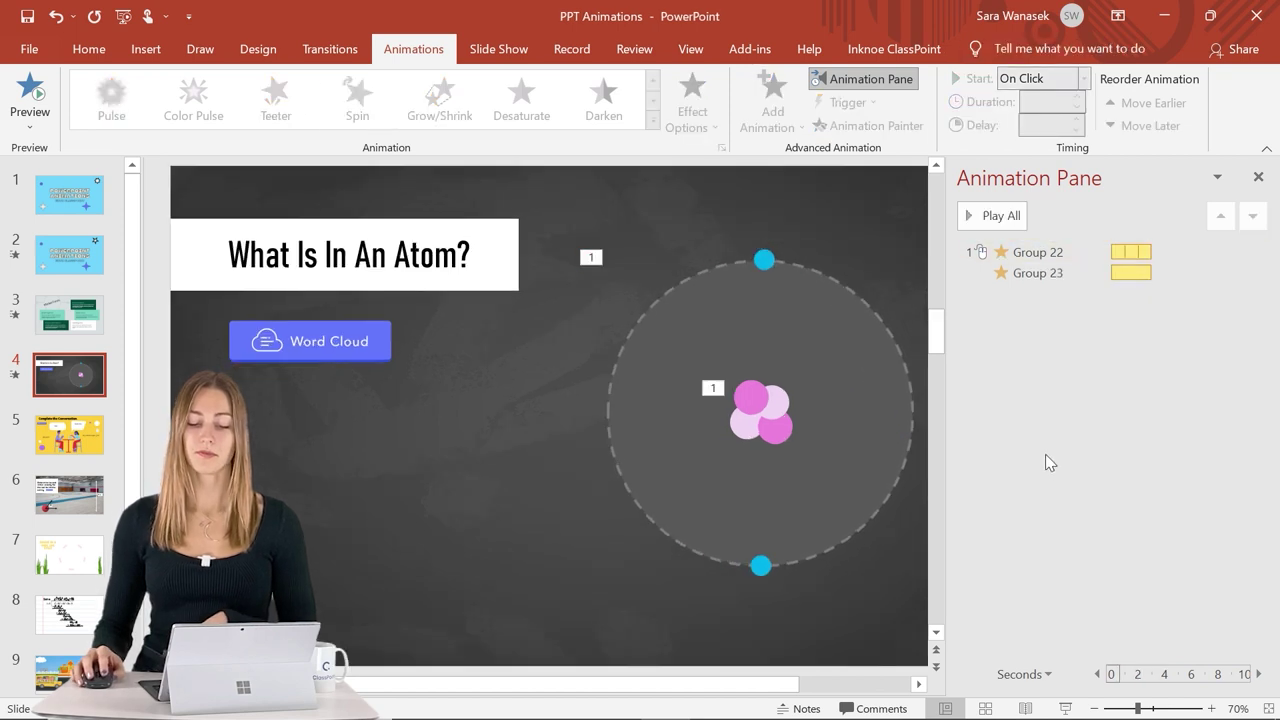
pyautogui.click(1065, 708)
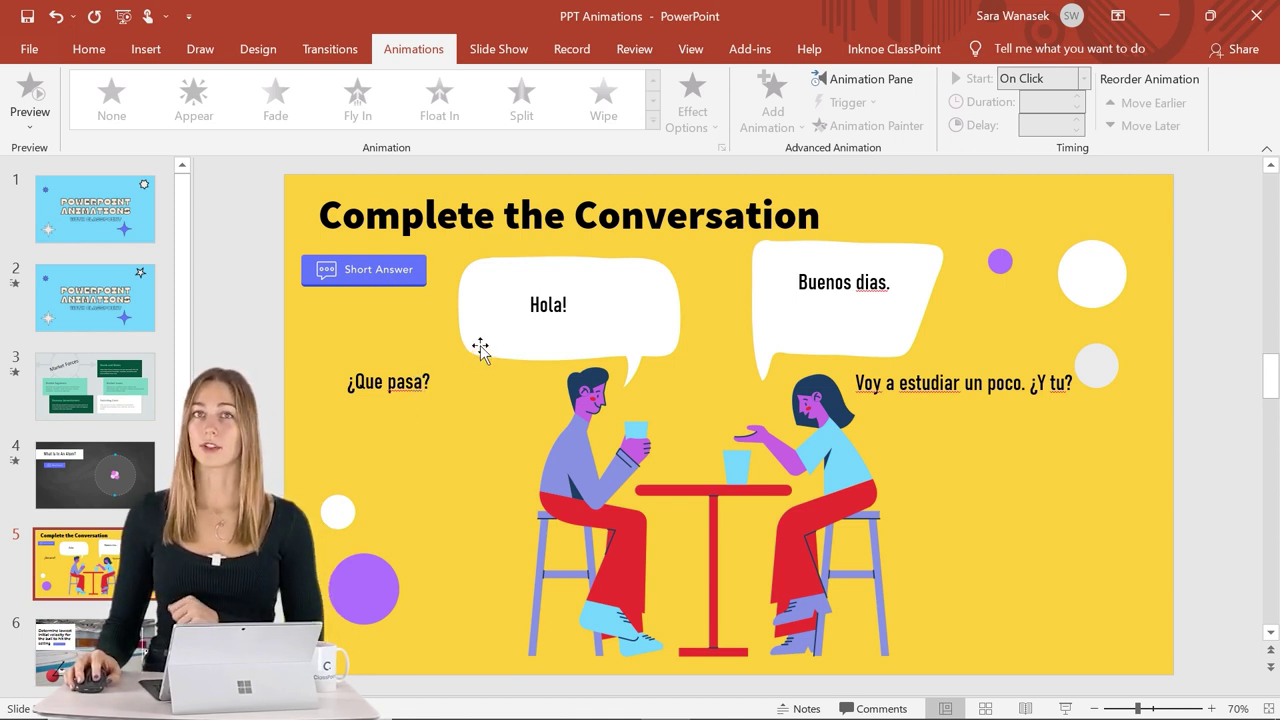
# Step: Give the Hola! and Buenos dias. text boxes Appear entrances, numbered 1 and 2
pyautogui.click(556, 304)
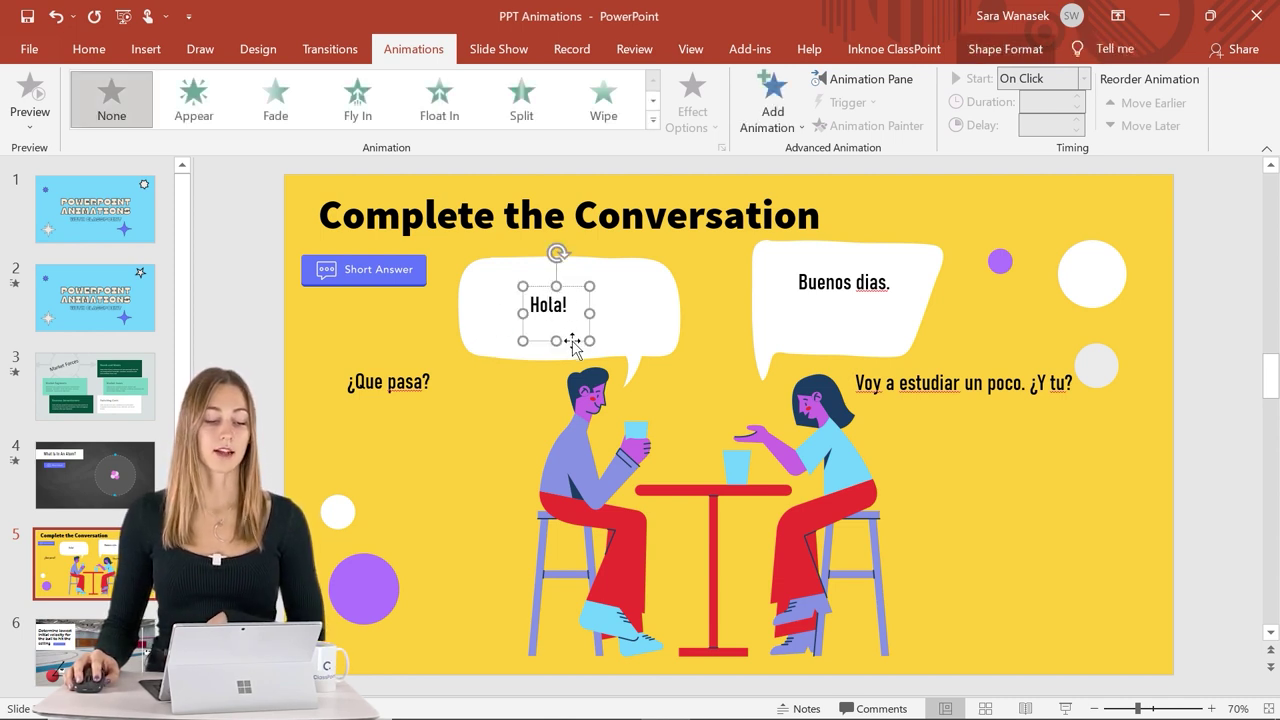
pyautogui.click(212, 119)
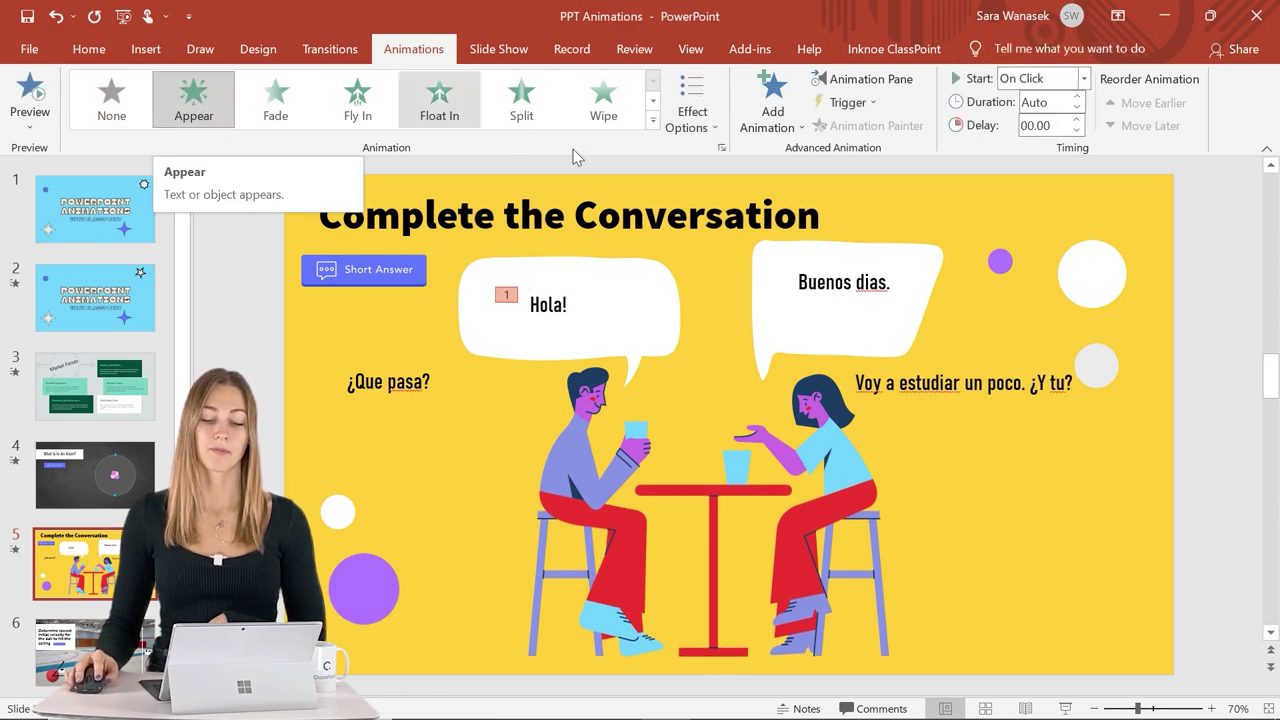
pyautogui.click(806, 280)
pyautogui.click(193, 103)
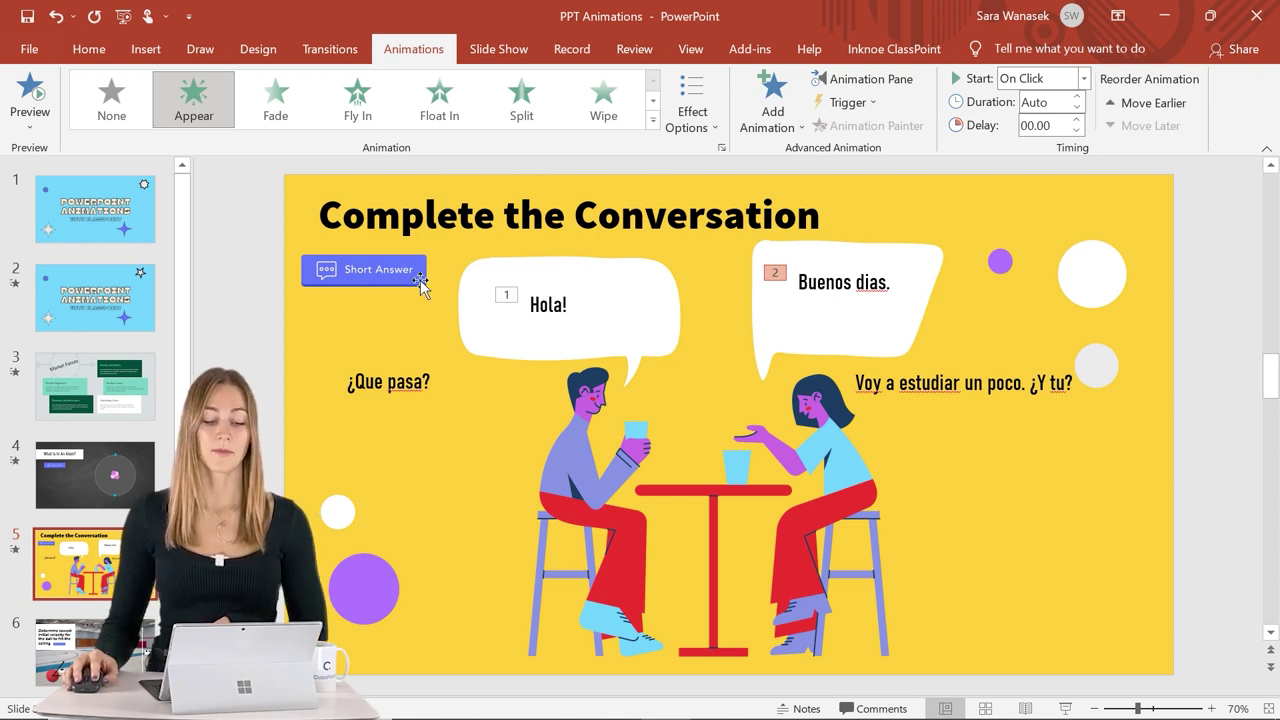
# Step: Reselect the Hola! text box and bring up the full Add Animation effects gallery
pyautogui.click(414, 378)
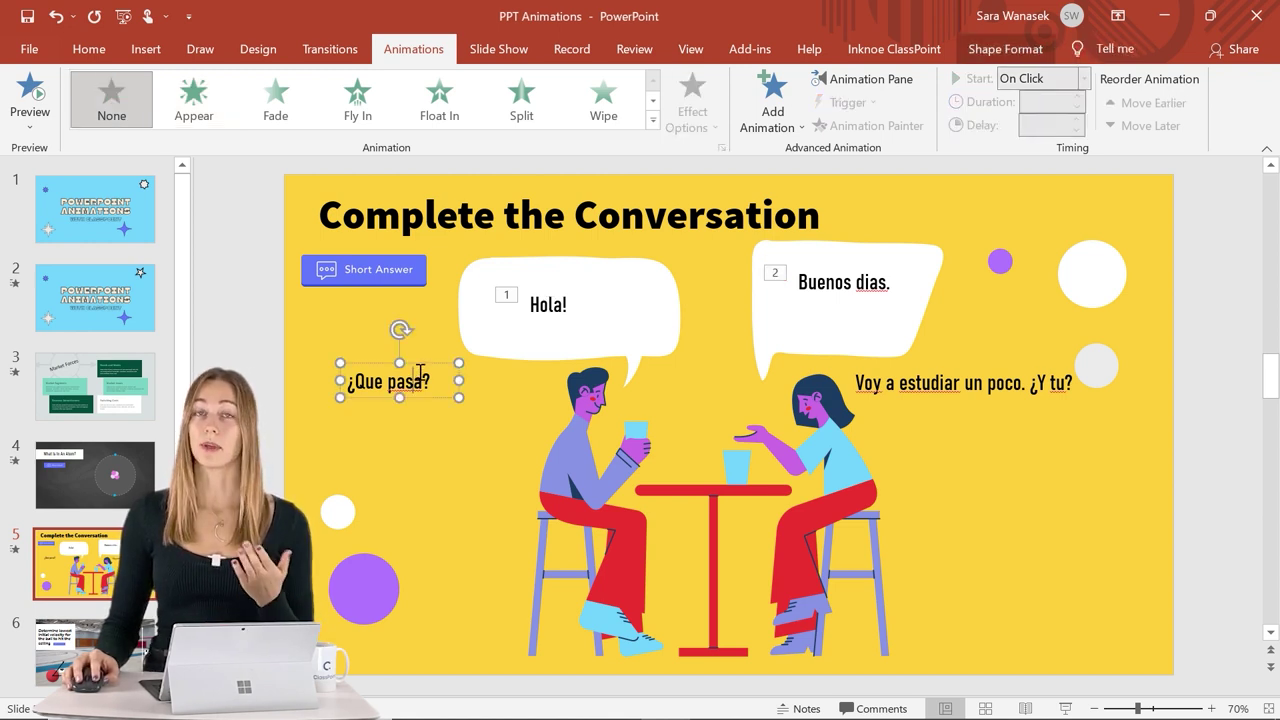
pyautogui.click(546, 308)
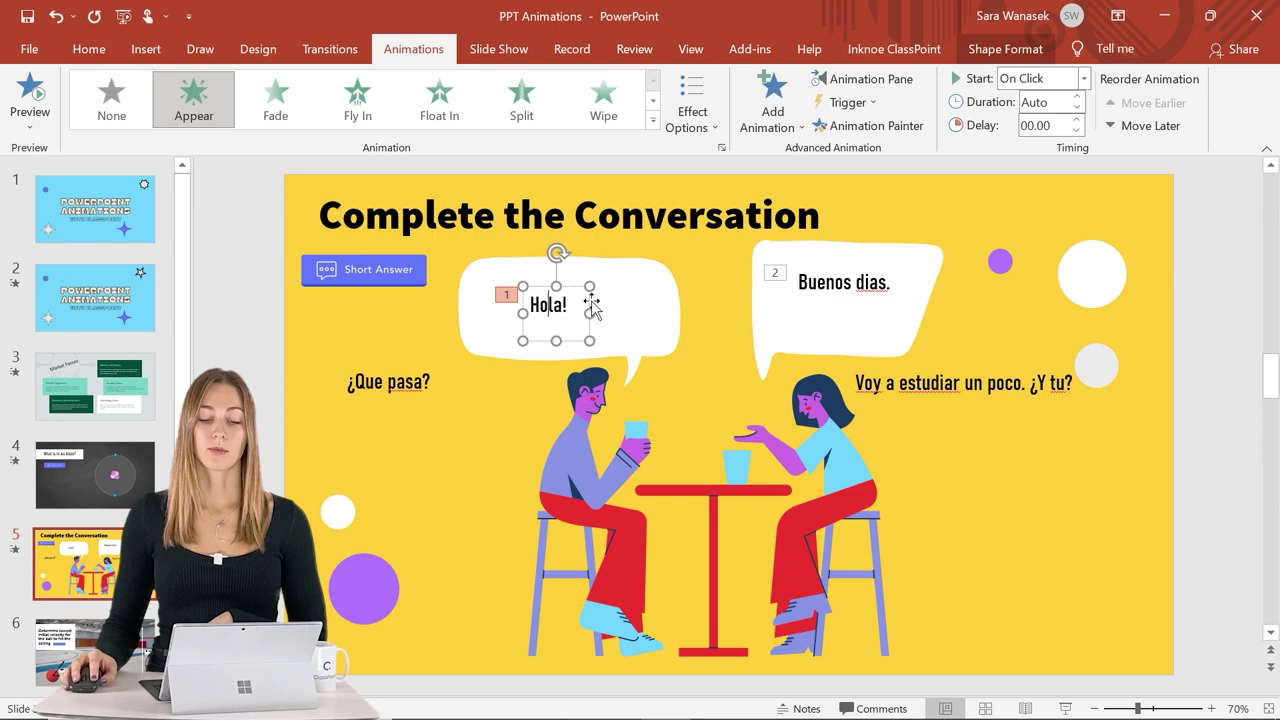
pyautogui.click(775, 125)
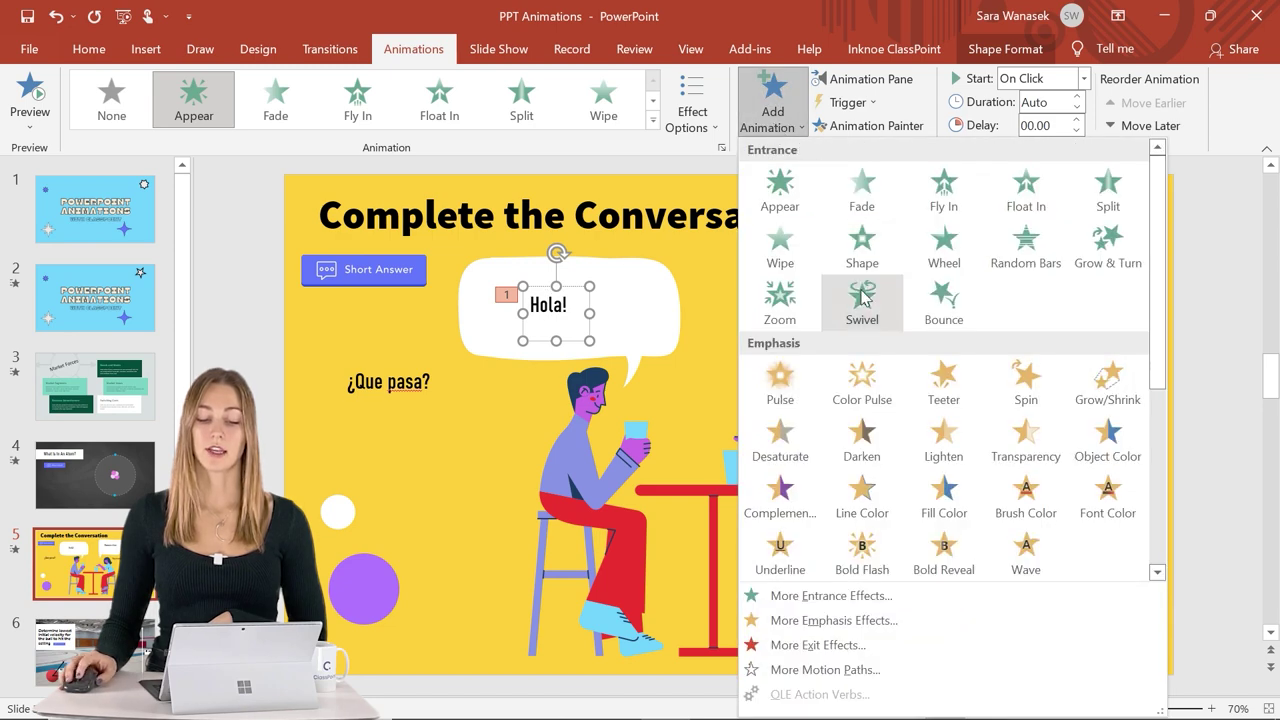
# Step: Add a Fade exit to Hola! and a Fade entrance to ¿Que pasa?
pyautogui.scroll(-5, 862, 298)
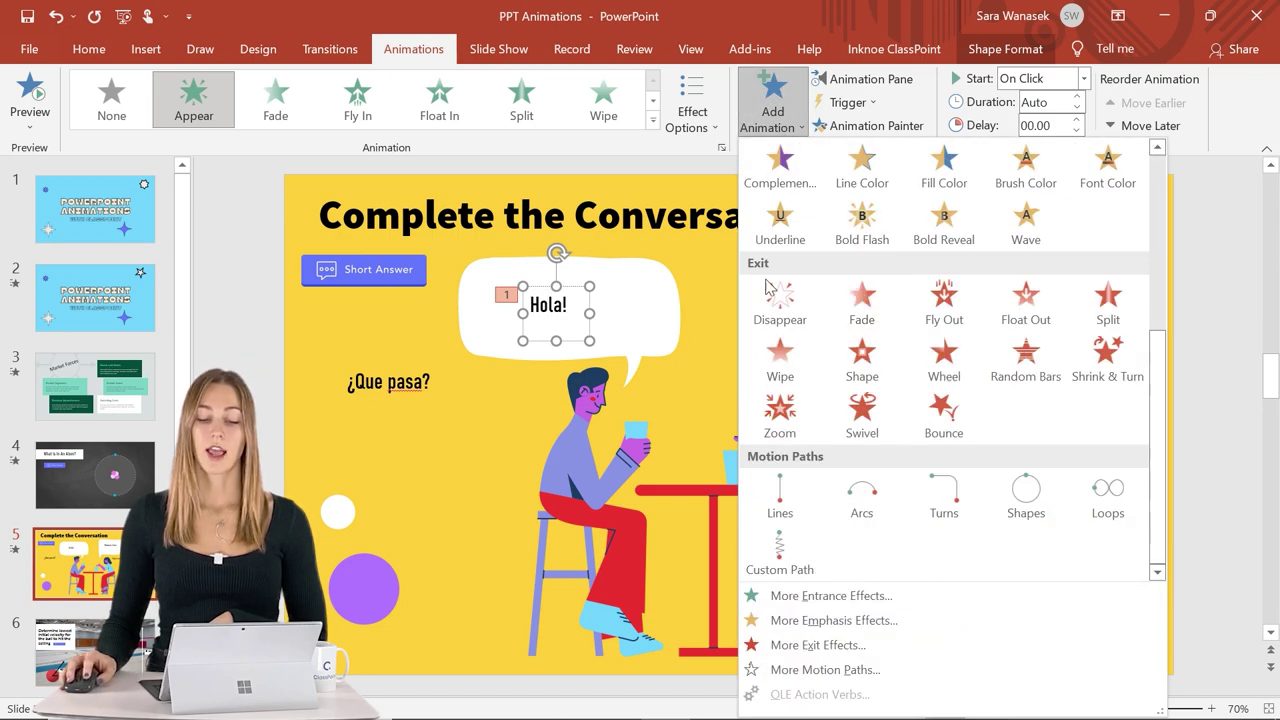
pyautogui.click(857, 300)
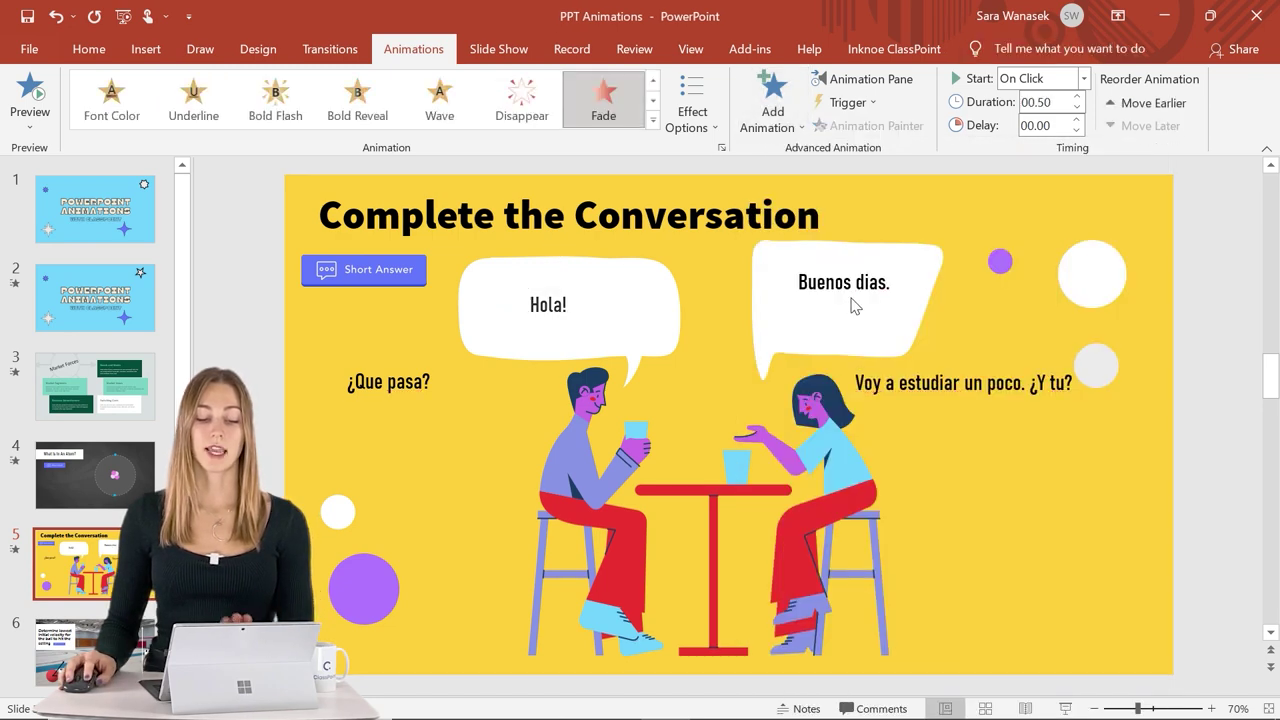
pyautogui.click(406, 390)
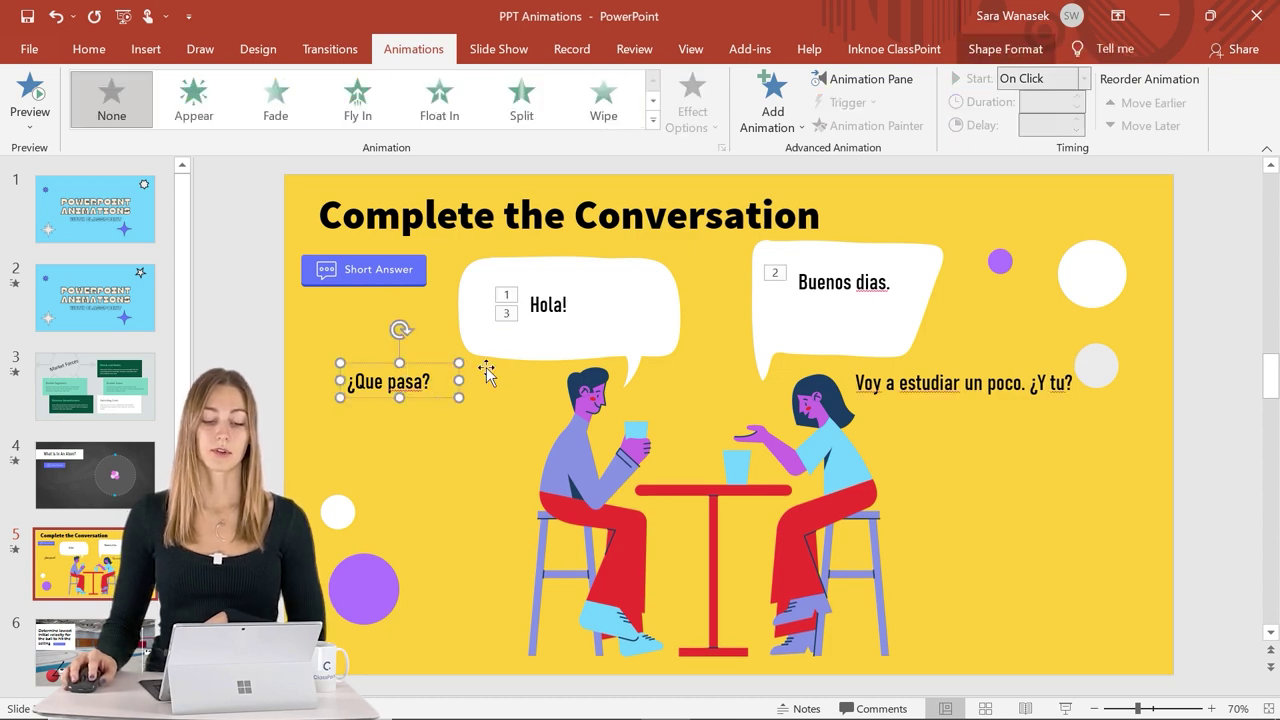
pyautogui.click(298, 113)
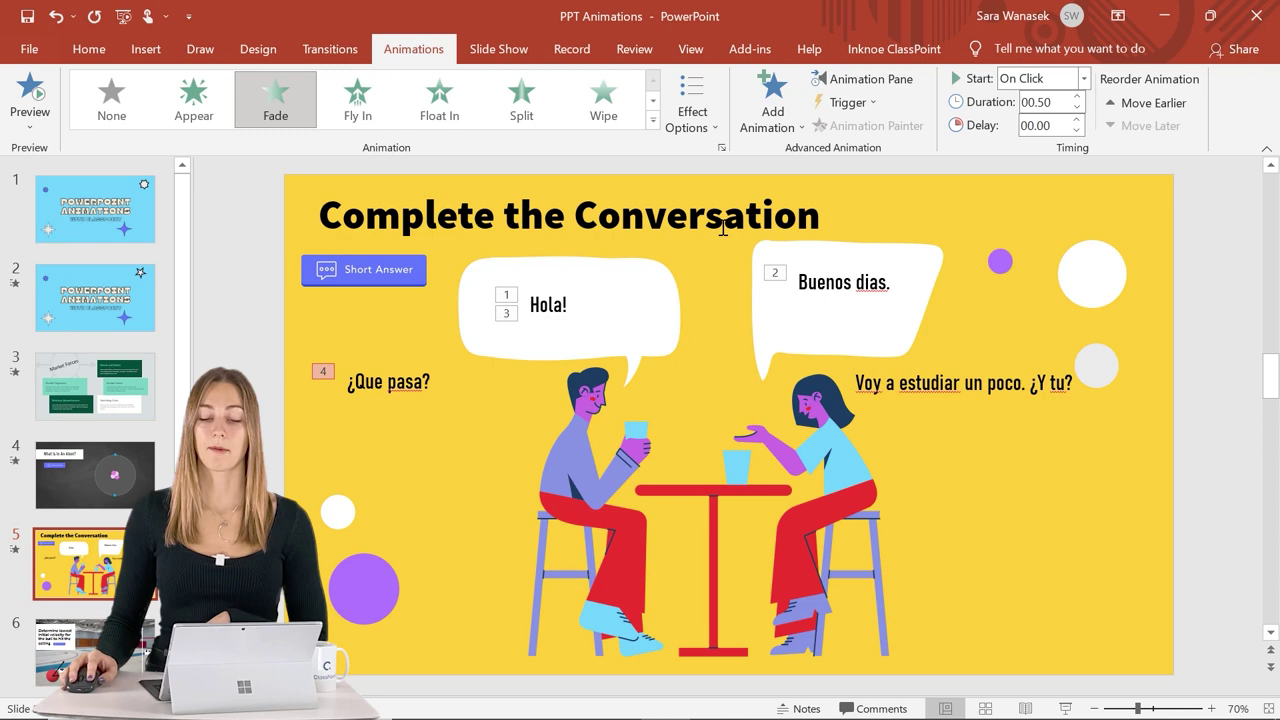
# Step: In the Animation Pane, set the ¿Que pasa? fade to start With Previous
pyautogui.click(862, 79)
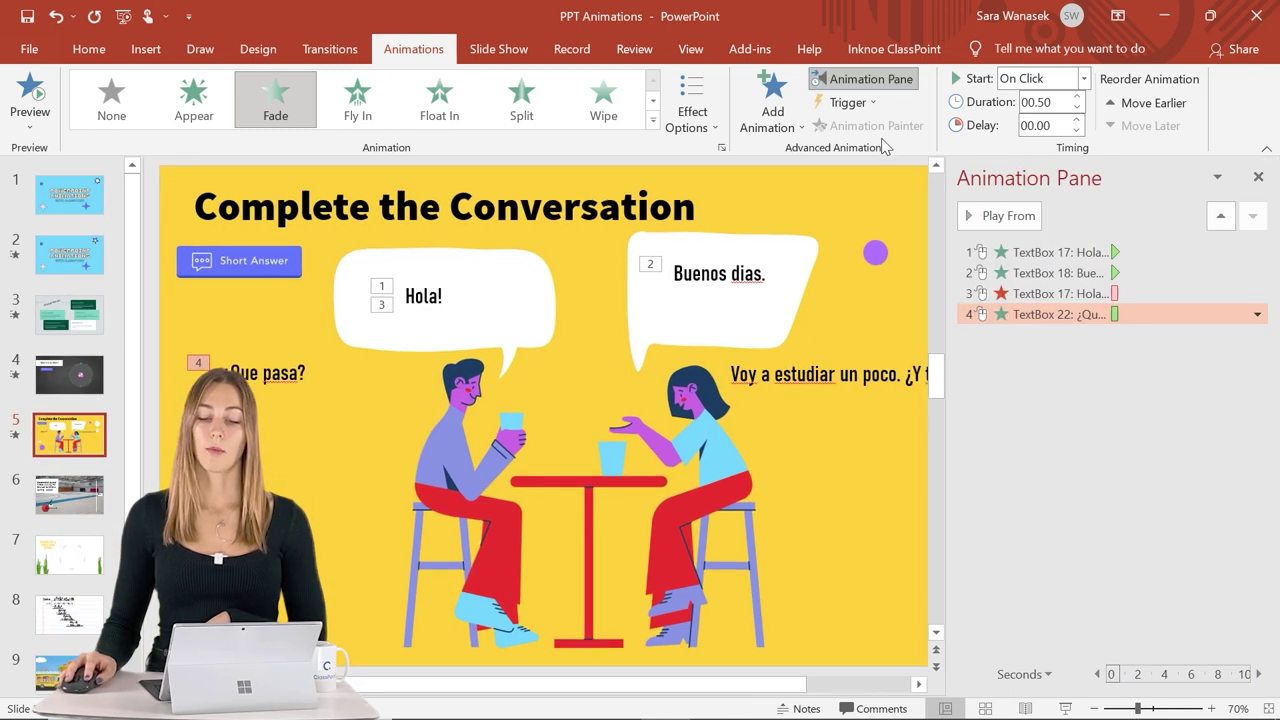
pyautogui.rightClick(1143, 316)
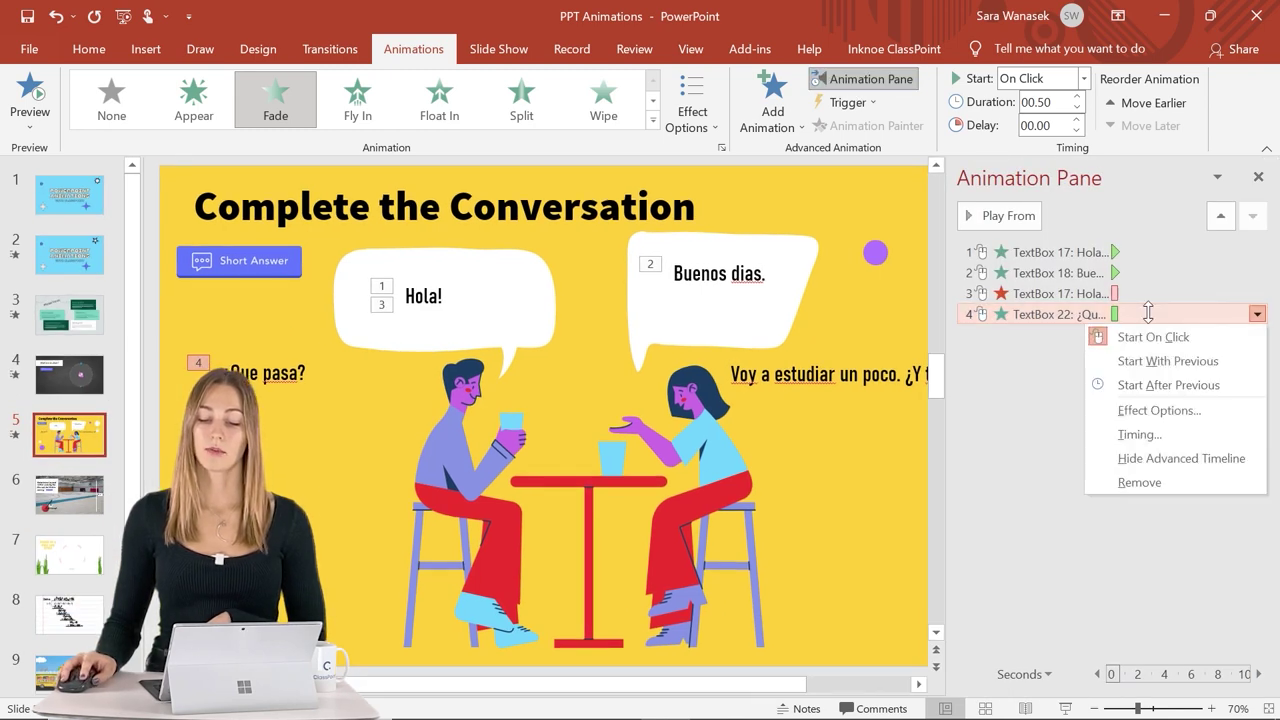
pyautogui.click(1168, 361)
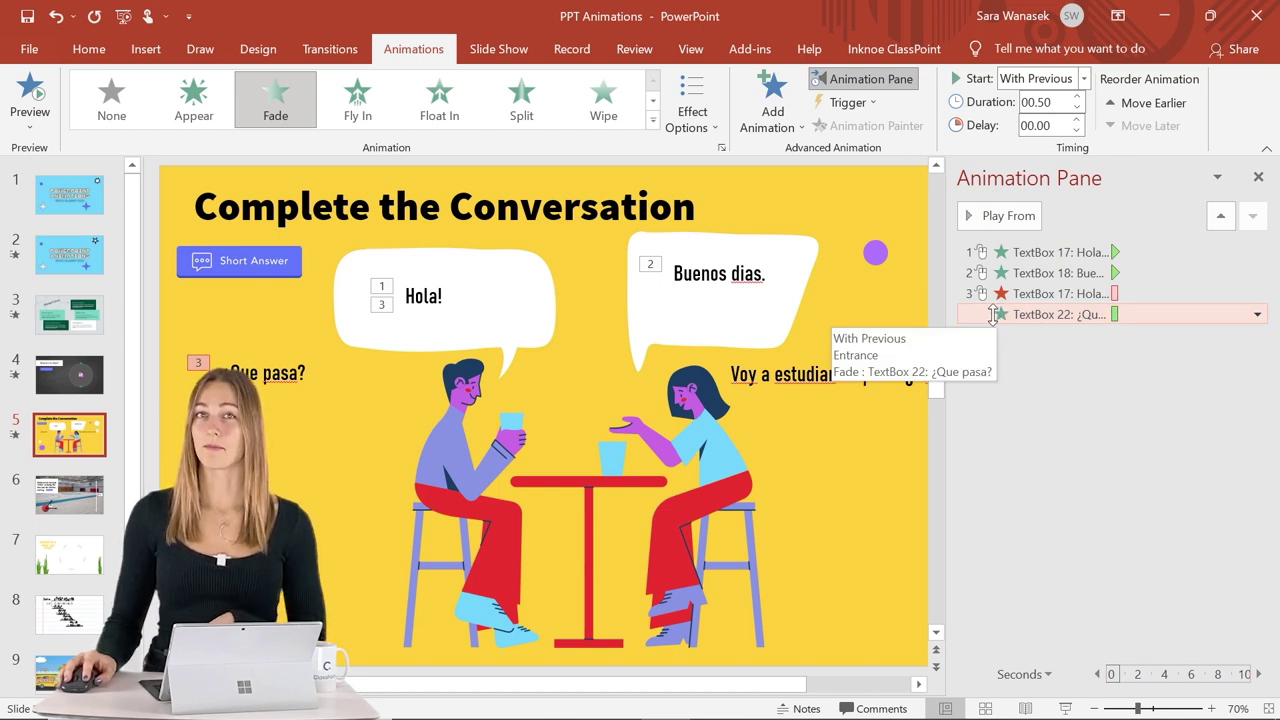
pyautogui.click(718, 278)
# Step: Add a Fade exit to Buenos dias and start TextBox 20 With Previous
pyautogui.click(796, 128)
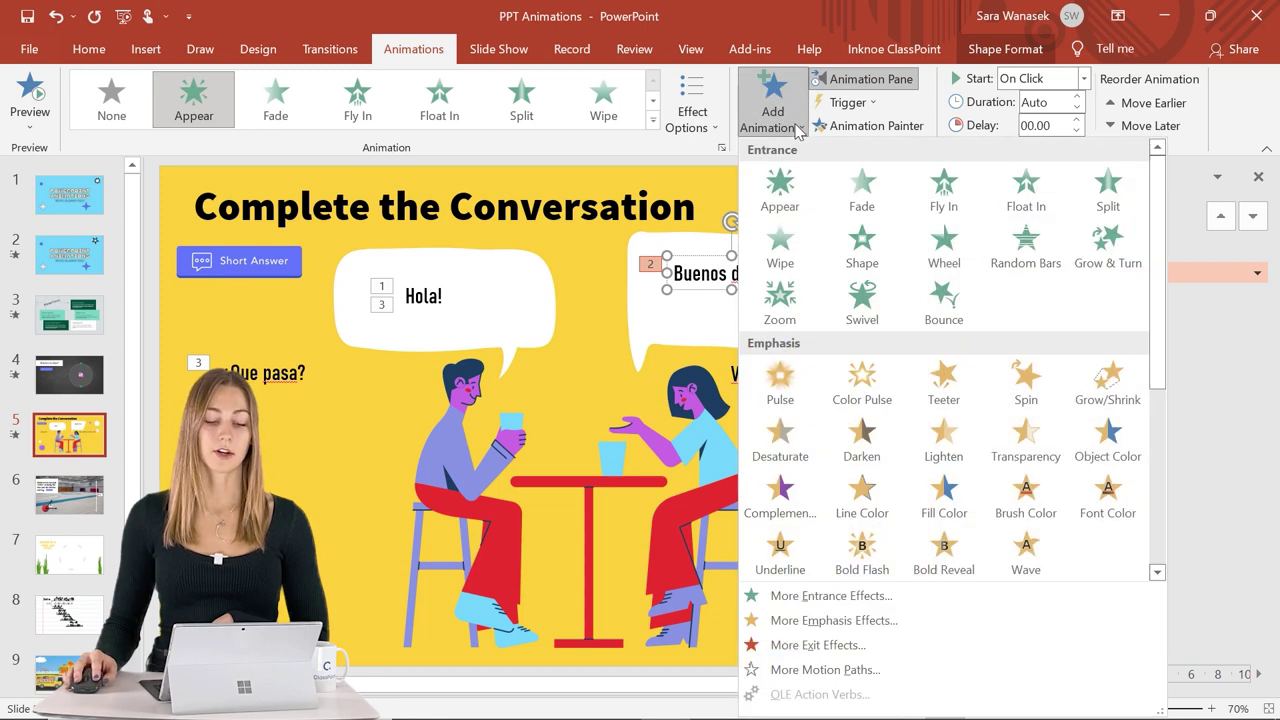
pyautogui.scroll(-5, 893, 325)
pyautogui.click(870, 319)
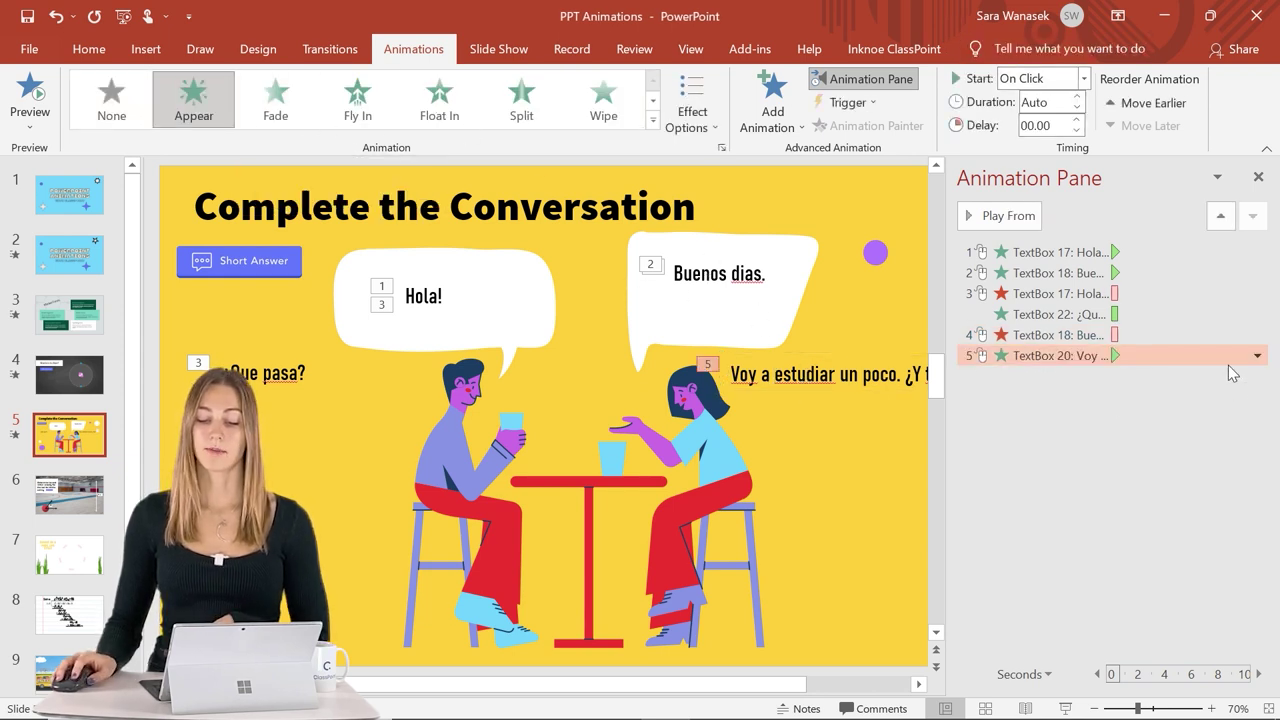
pyautogui.click(1257, 355)
pyautogui.click(1206, 406)
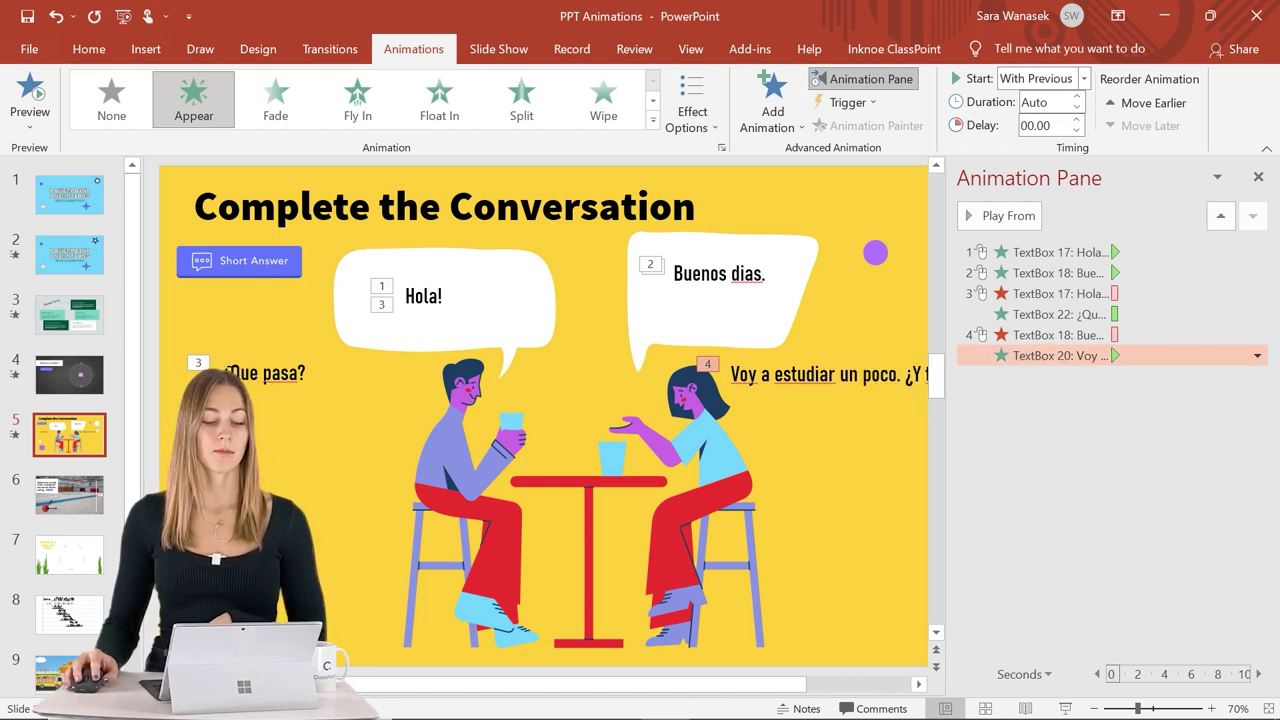
# Step: Add a Fade exit to the ¿Que pasa? text box
pyautogui.click(304, 373)
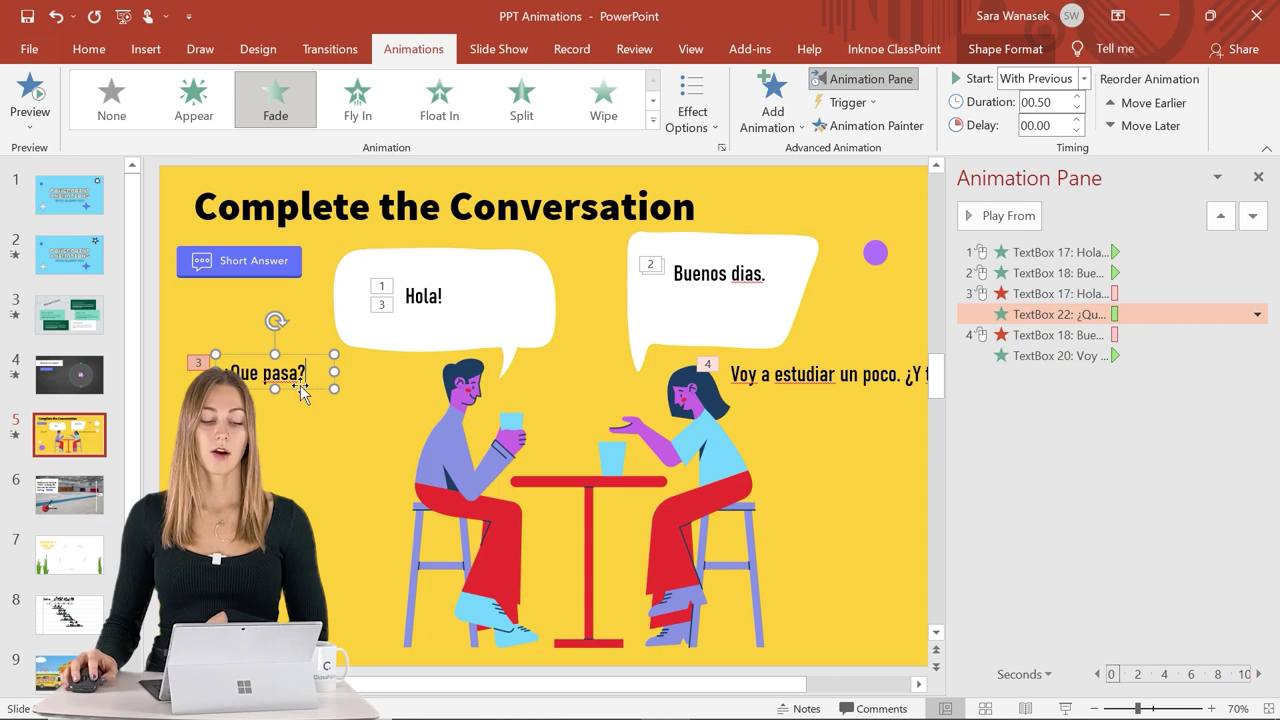
pyautogui.click(800, 128)
pyautogui.scroll(-5, 876, 374)
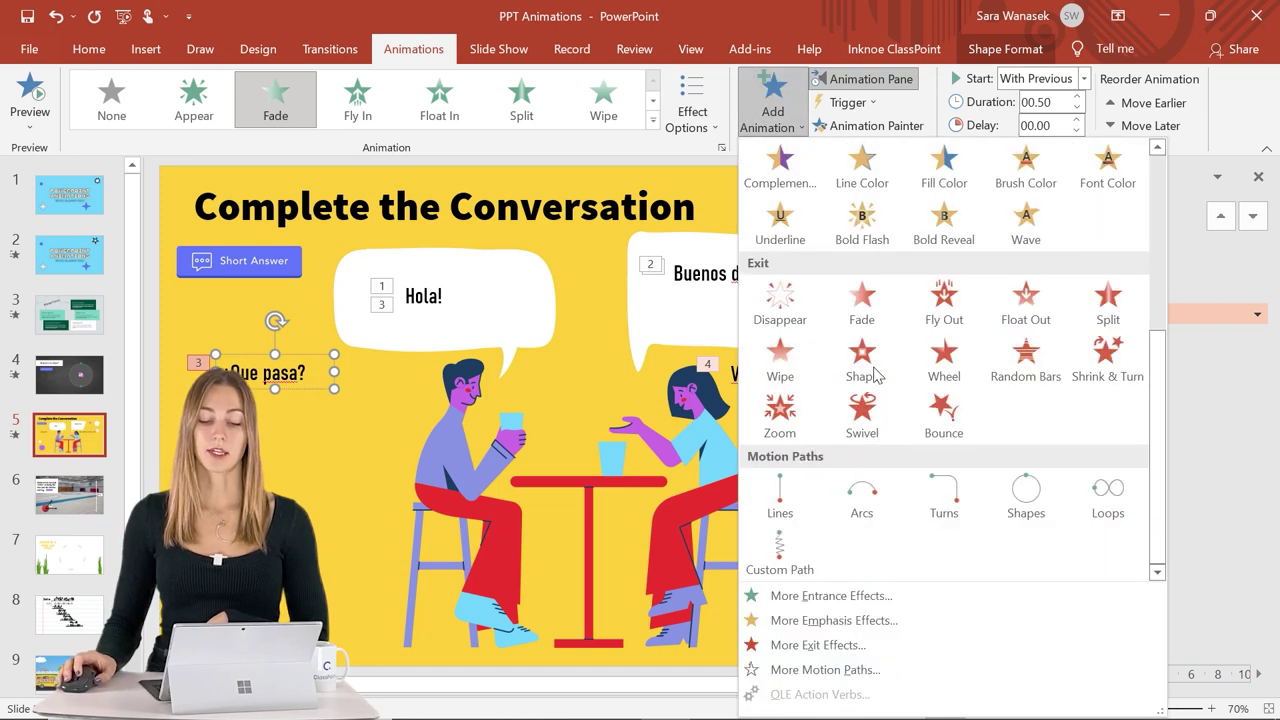
pyautogui.click(862, 302)
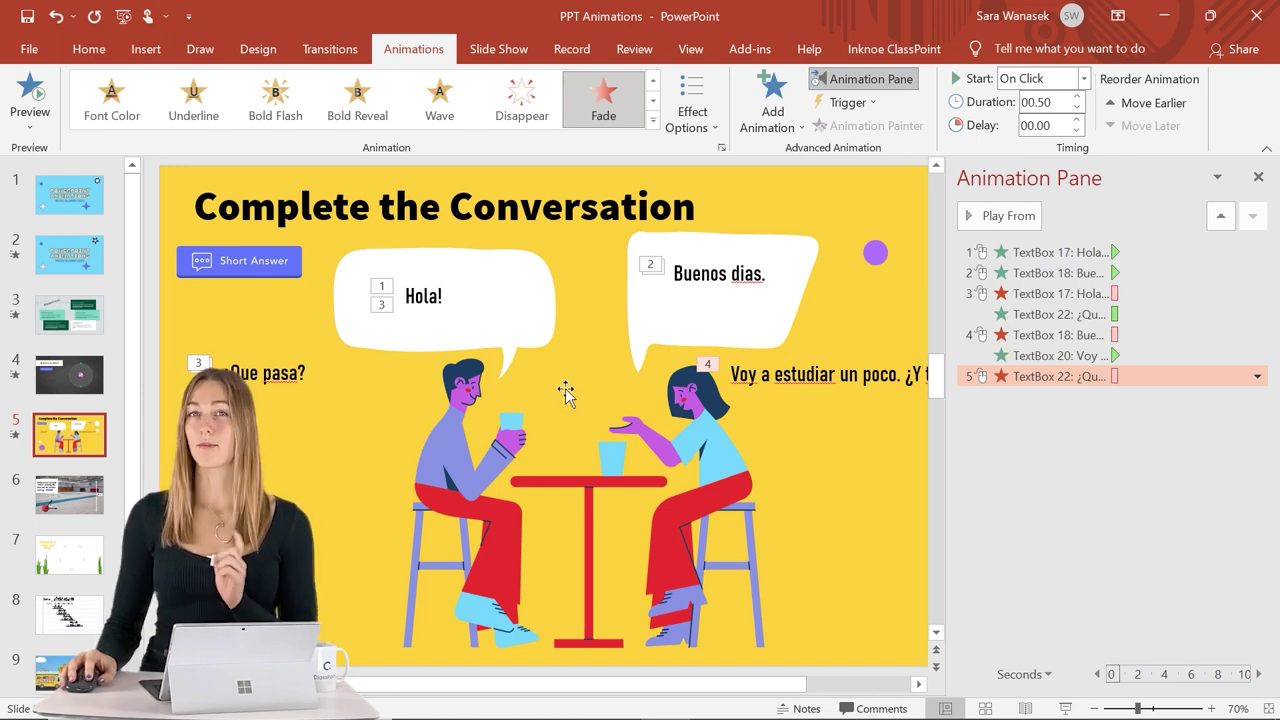
# Step: Move ¿Que pasa? and Voy a estudiar into the bubbles, narrow the reply, and start the slide show
pyautogui.click(296, 389)
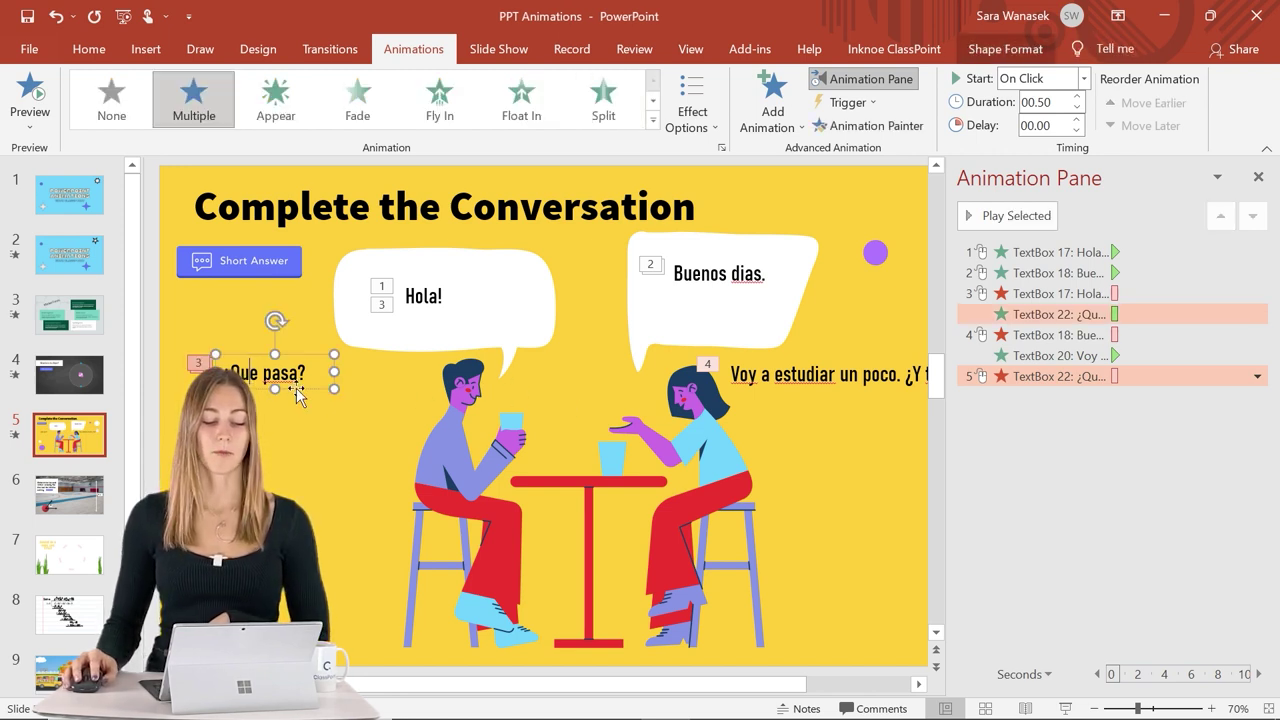
pyautogui.moveTo(307, 393); pyautogui.dragTo(483, 309)
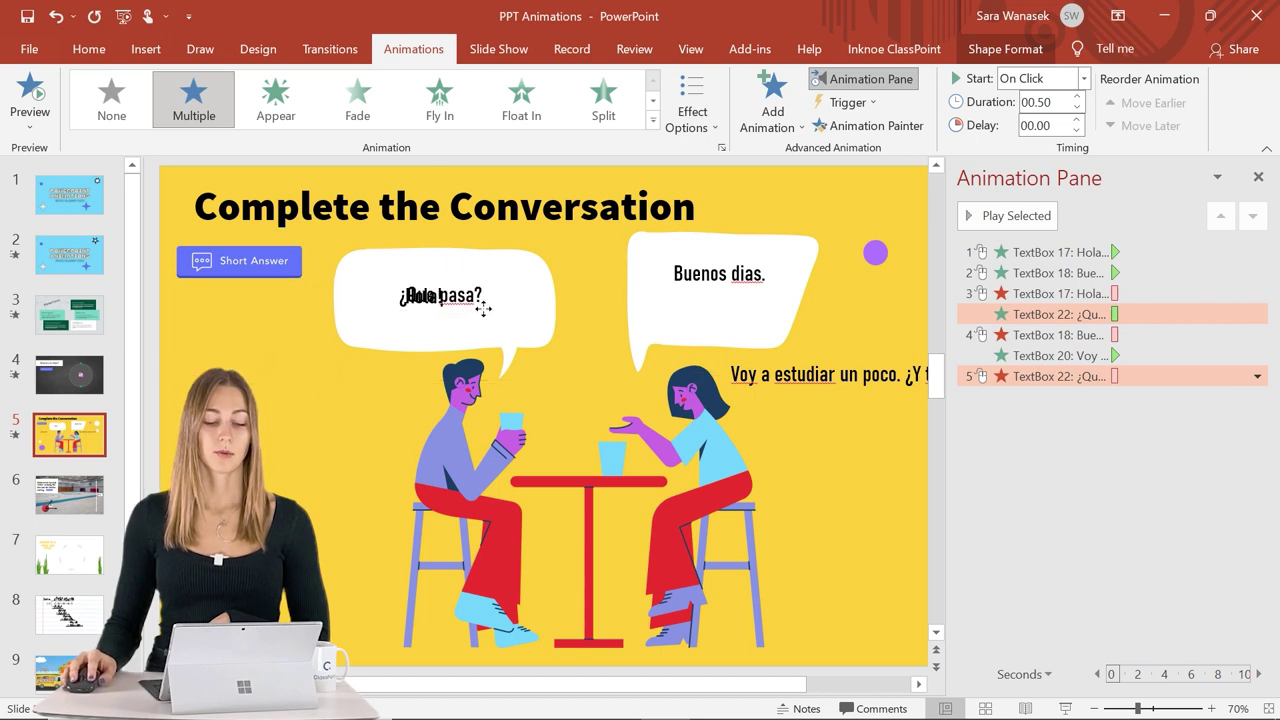
pyautogui.click(846, 368)
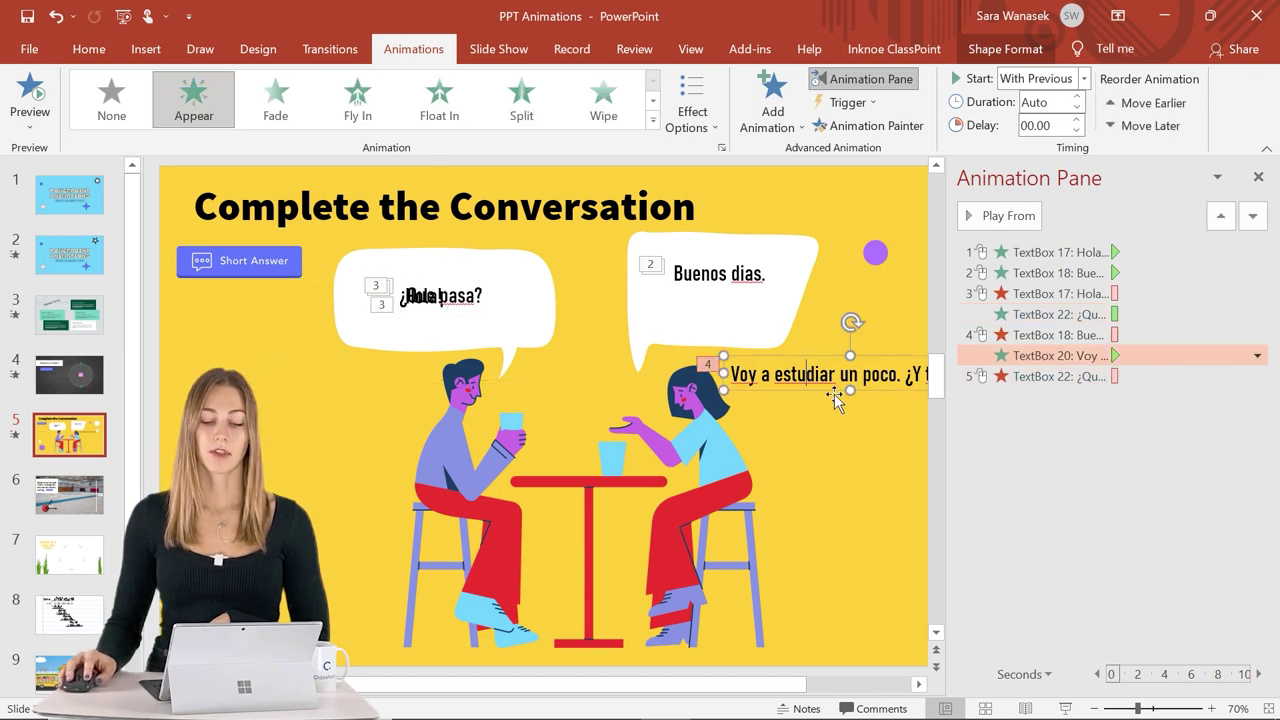
pyautogui.moveTo(823, 390); pyautogui.dragTo(762, 290)
pyautogui.moveTo(910, 273); pyautogui.dragTo(797, 281)
pyautogui.click(881, 394)
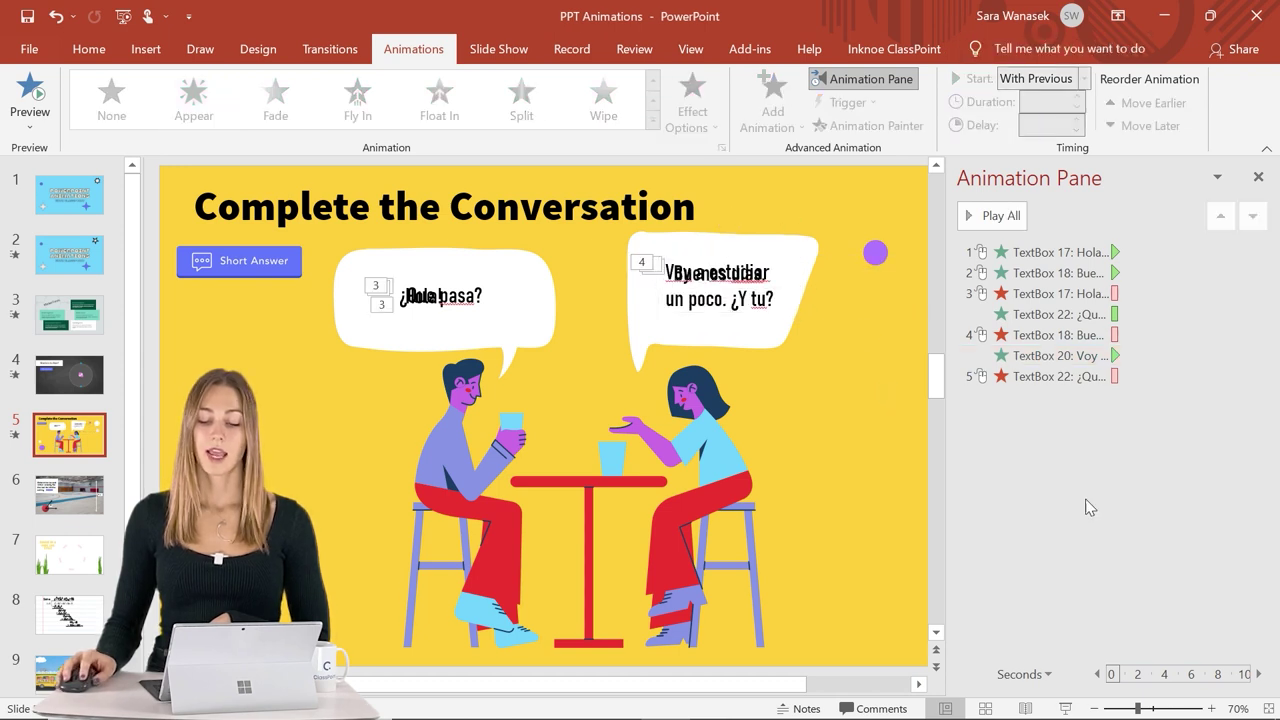
pyautogui.click(1067, 708)
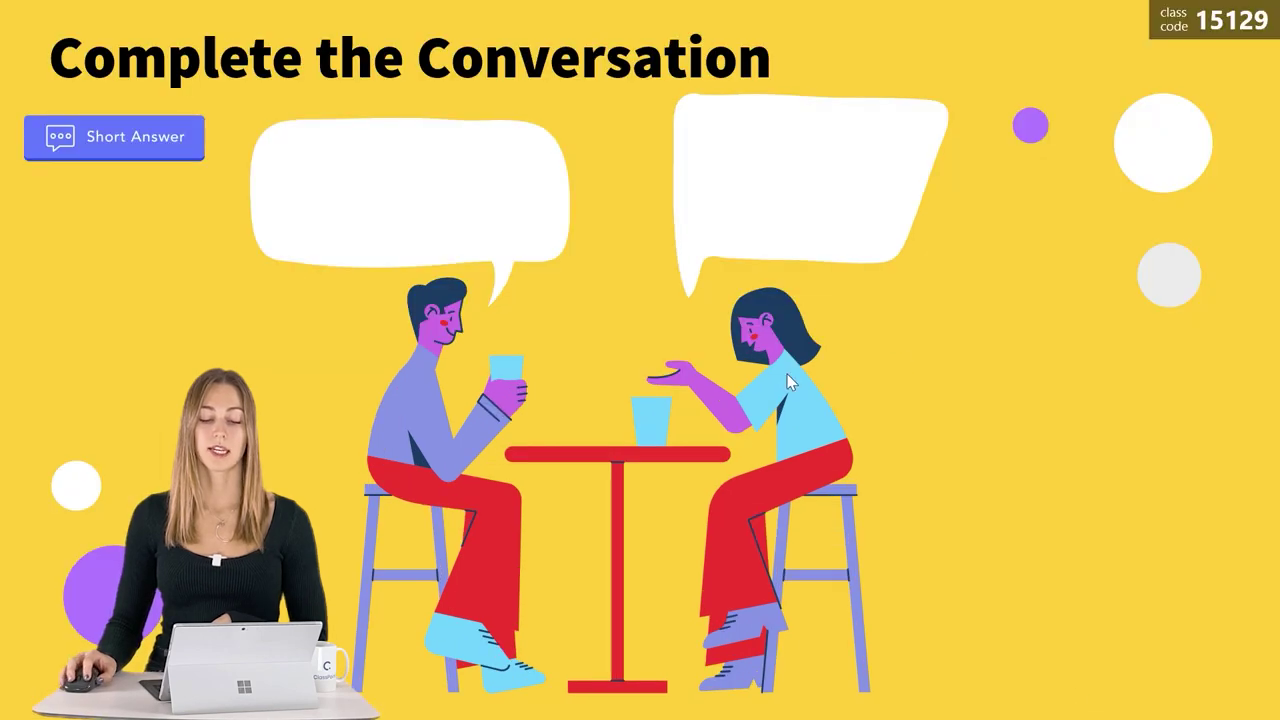
# Step: Click through the conversation: Hola!, Buenos dias, the two reply swaps, then ¿Que pasa? fading out
pyautogui.click(997, 296)
pyautogui.click(999, 299)
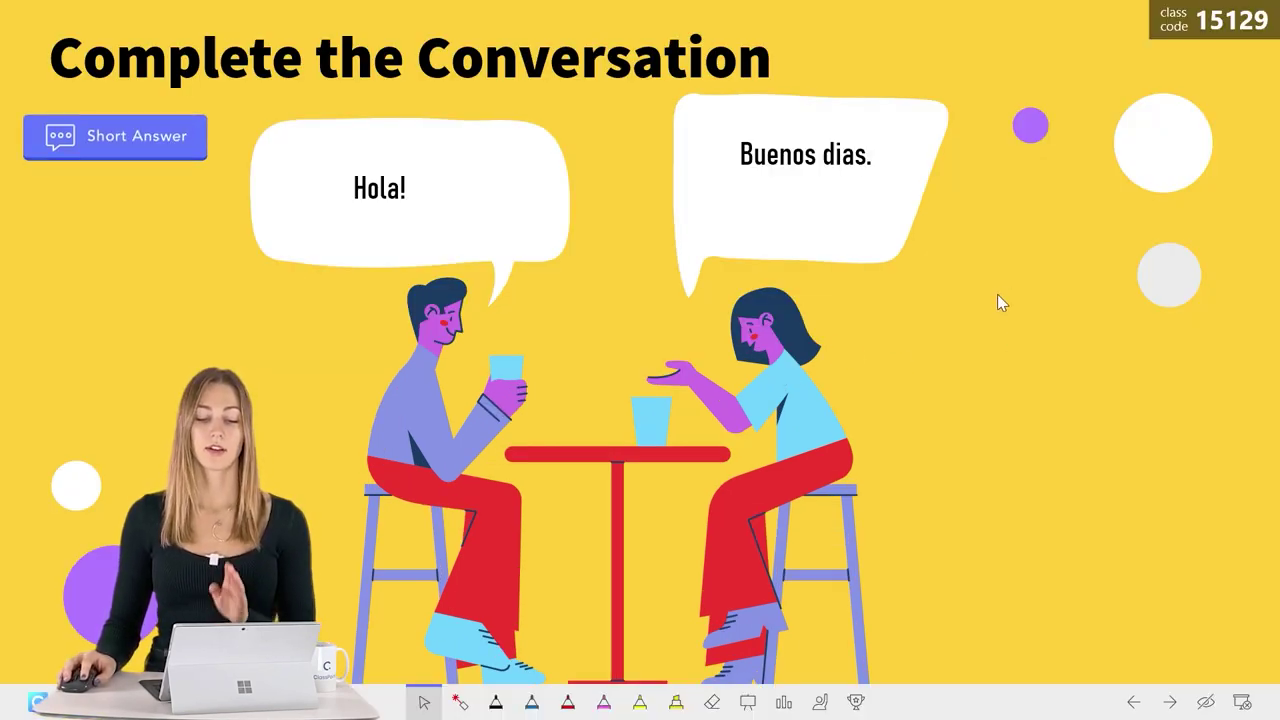
pyautogui.click(997, 292)
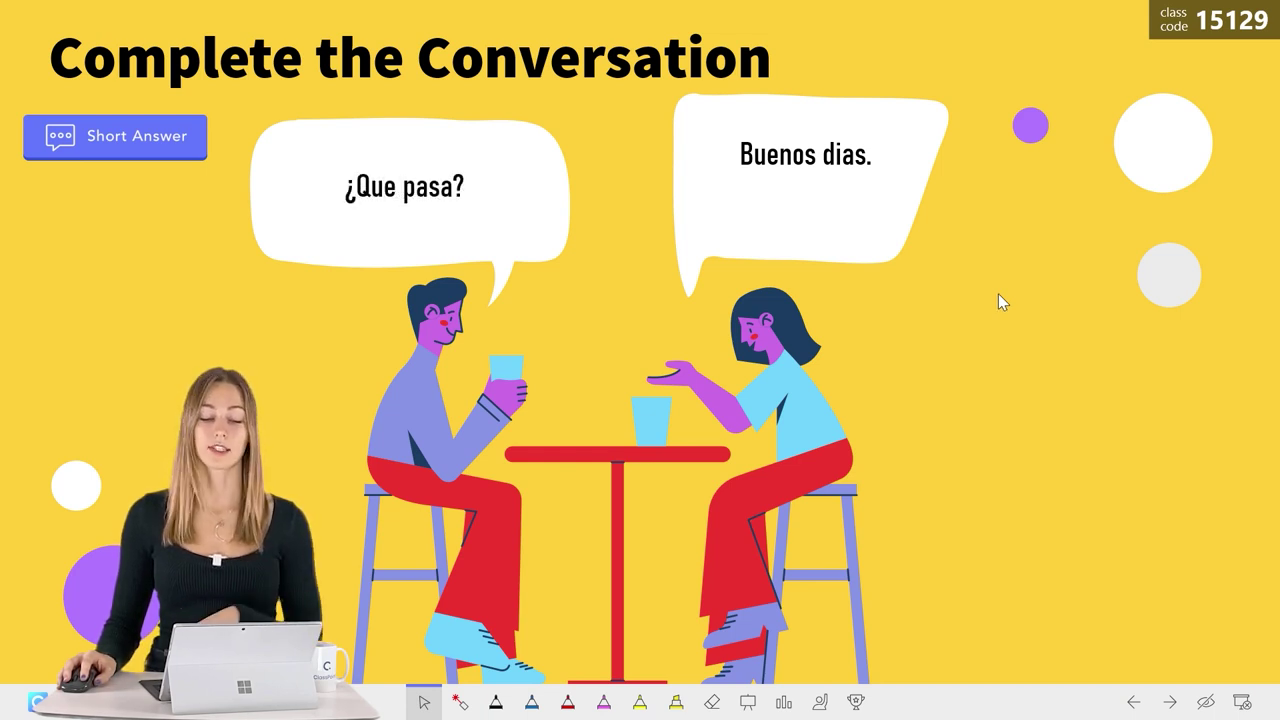
pyautogui.click(998, 294)
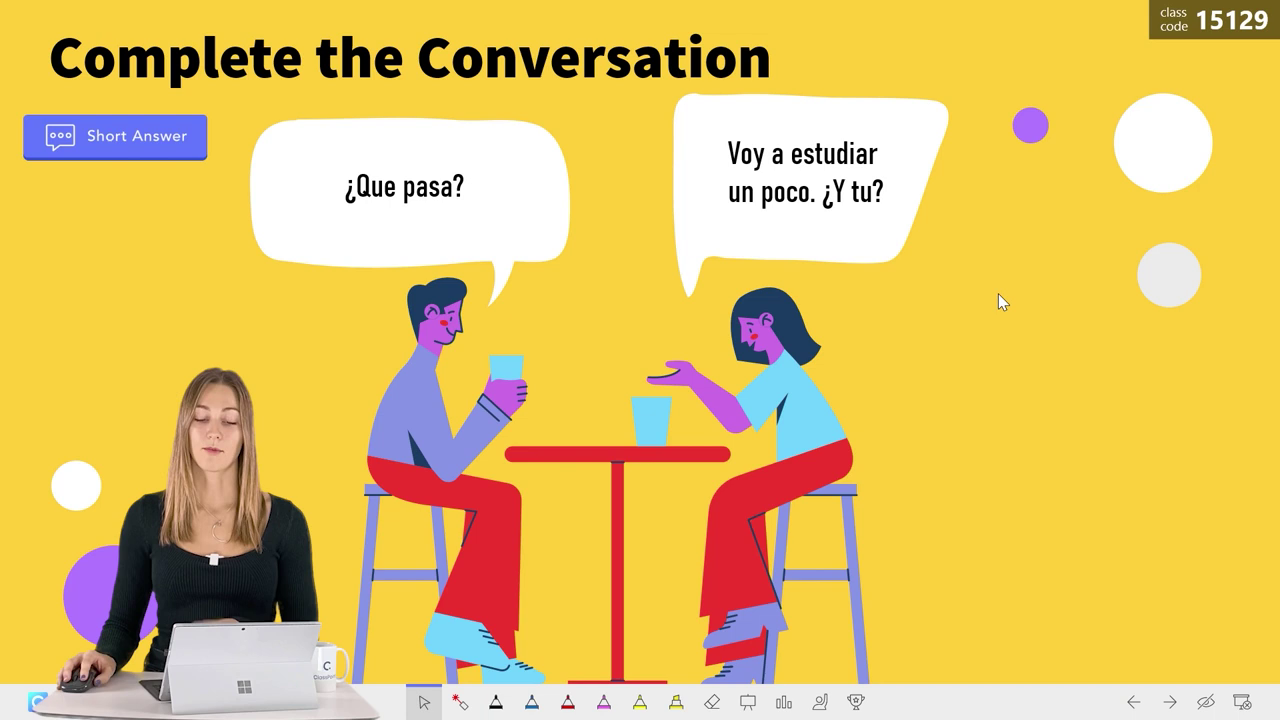
pyautogui.click(998, 293)
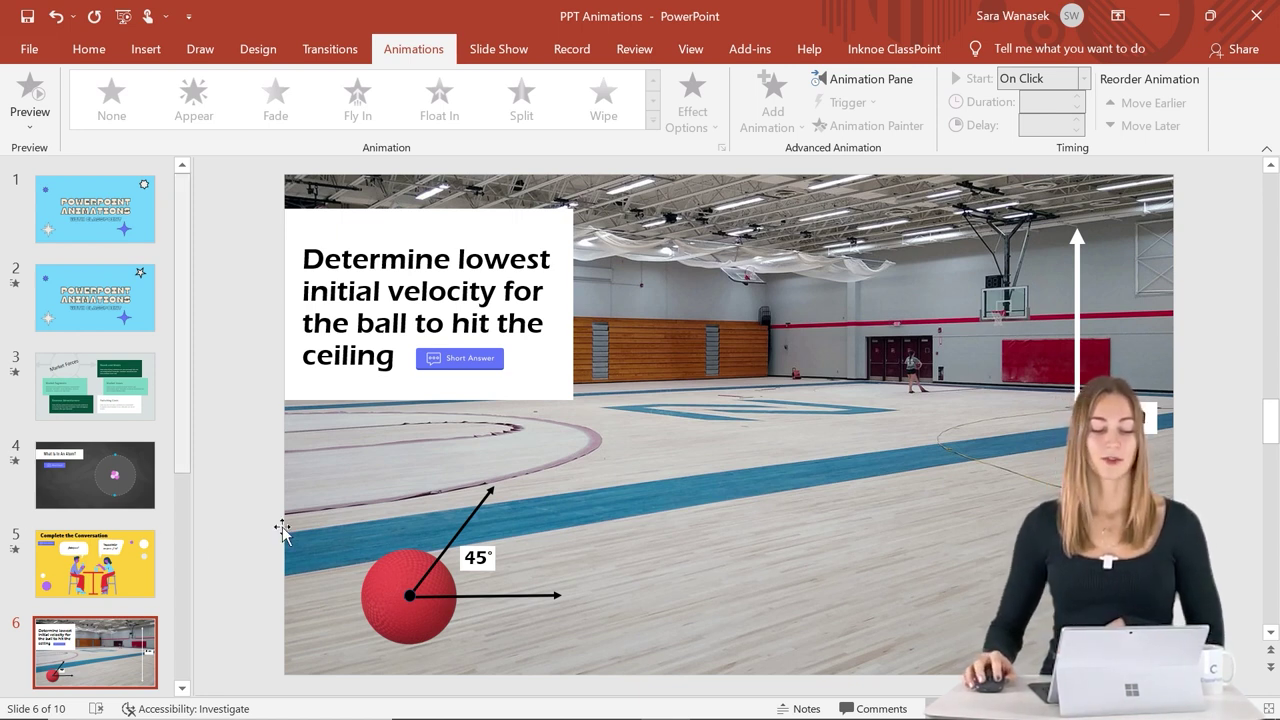
# Step: Give the red ball an upward Lines motion path and stretch its end to the gym ceiling
pyautogui.click(394, 576)
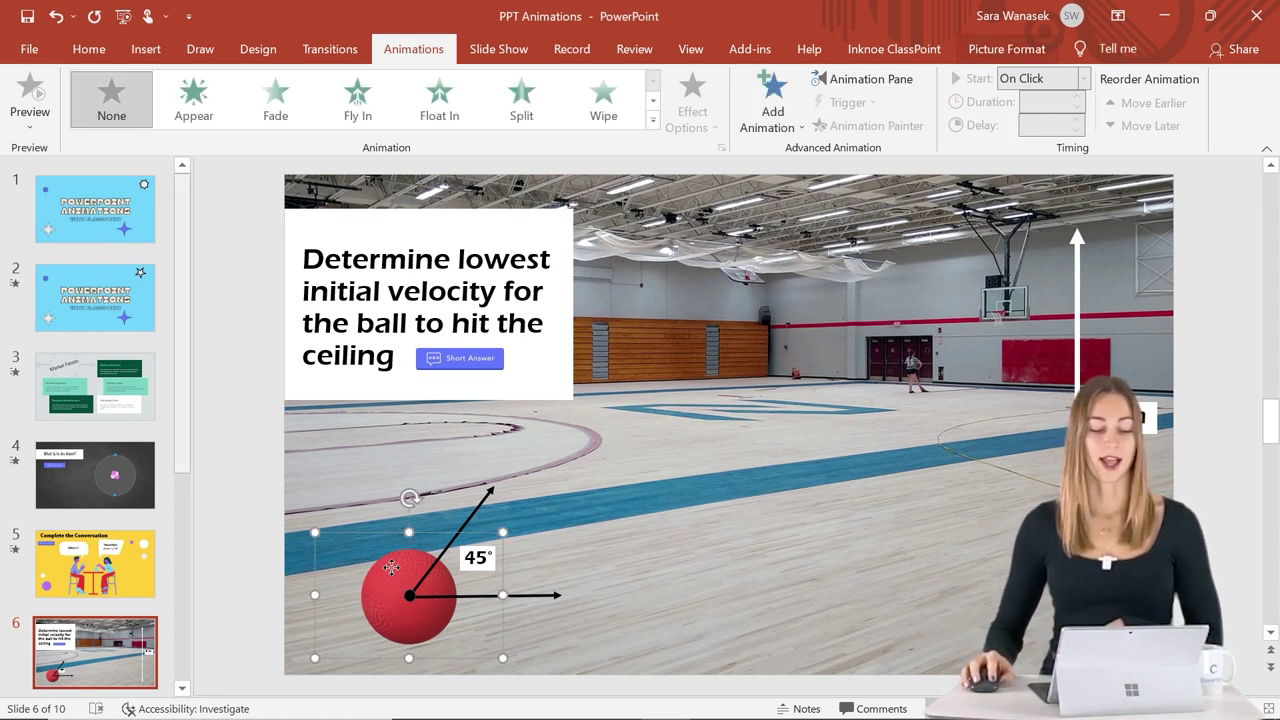
pyautogui.click(652, 120)
pyautogui.scroll(-2, 480, 305)
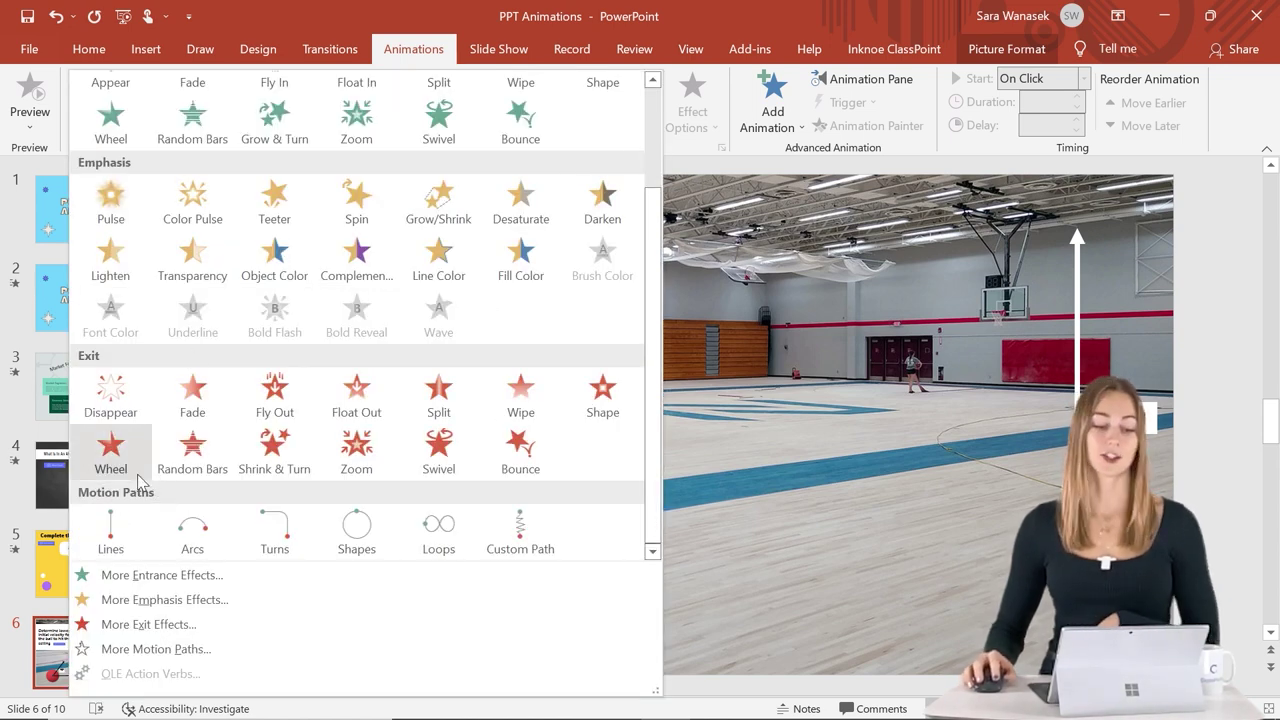
pyautogui.click(113, 538)
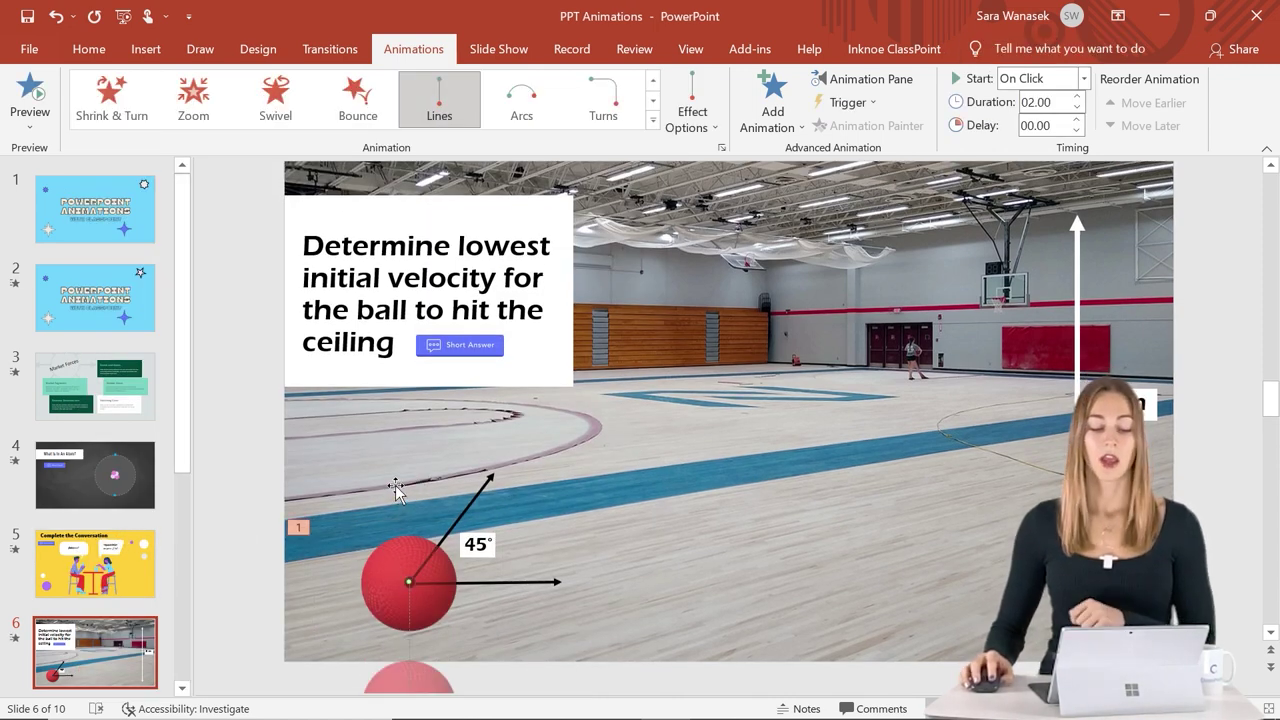
pyautogui.click(697, 118)
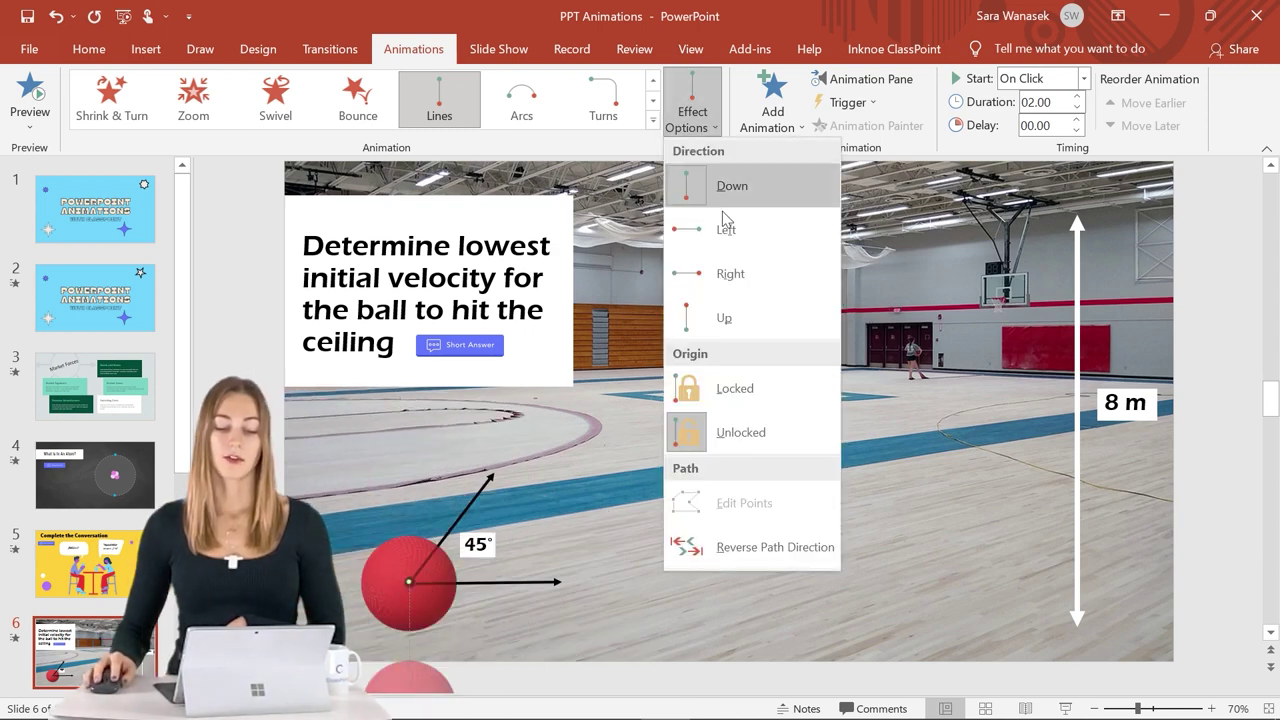
pyautogui.click(724, 320)
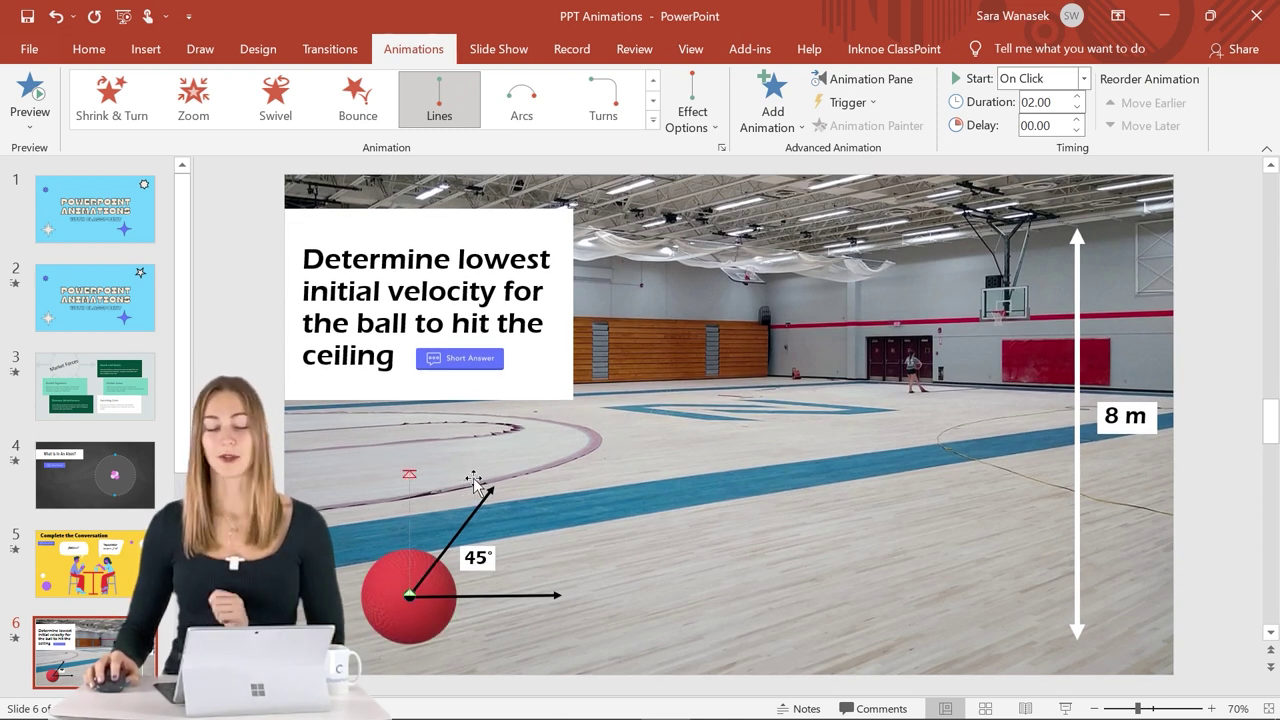
pyautogui.click(410, 475)
pyautogui.moveTo(410, 475)
pyautogui.mouseDown()
pyautogui.moveTo(694, 296)
pyautogui.moveTo(728, 222)
pyautogui.moveTo(697, 220)
pyautogui.mouseUp()
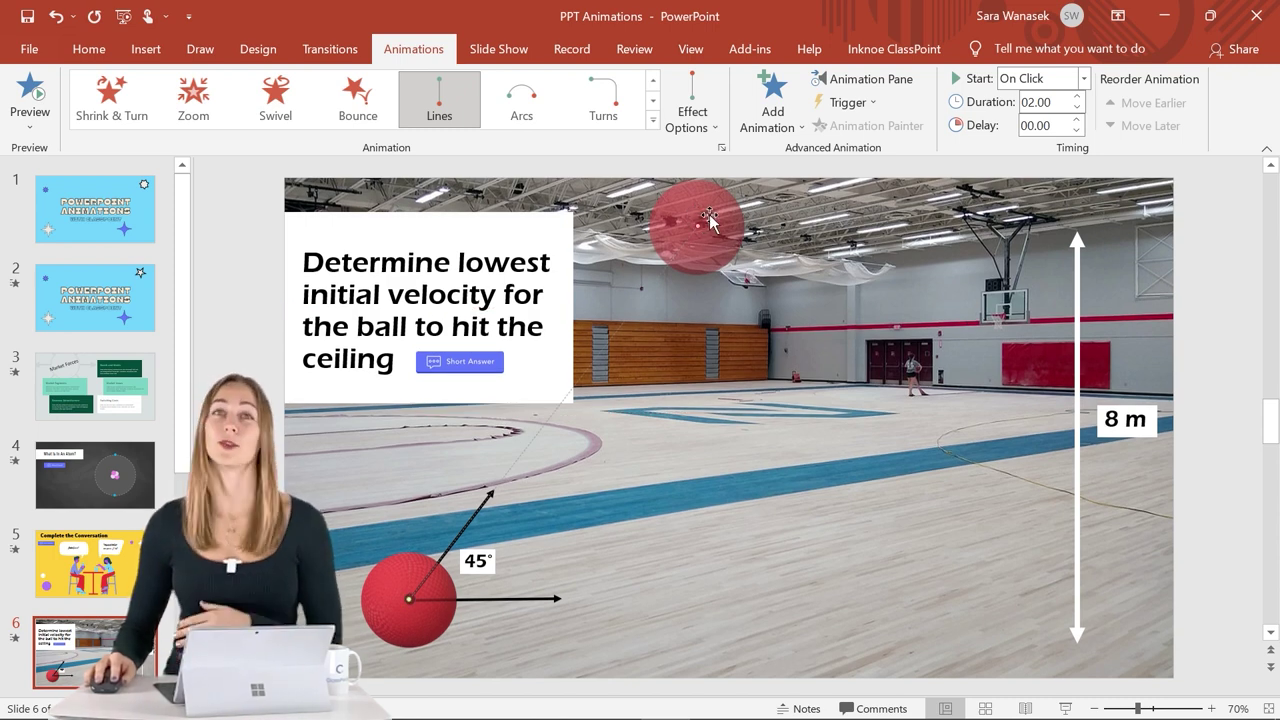
# Step: Draw a Custom Path dropping the ball from the ceiling, ending beside the 8 m arrow
pyautogui.click(780, 133)
pyautogui.scroll(-3, 837, 352)
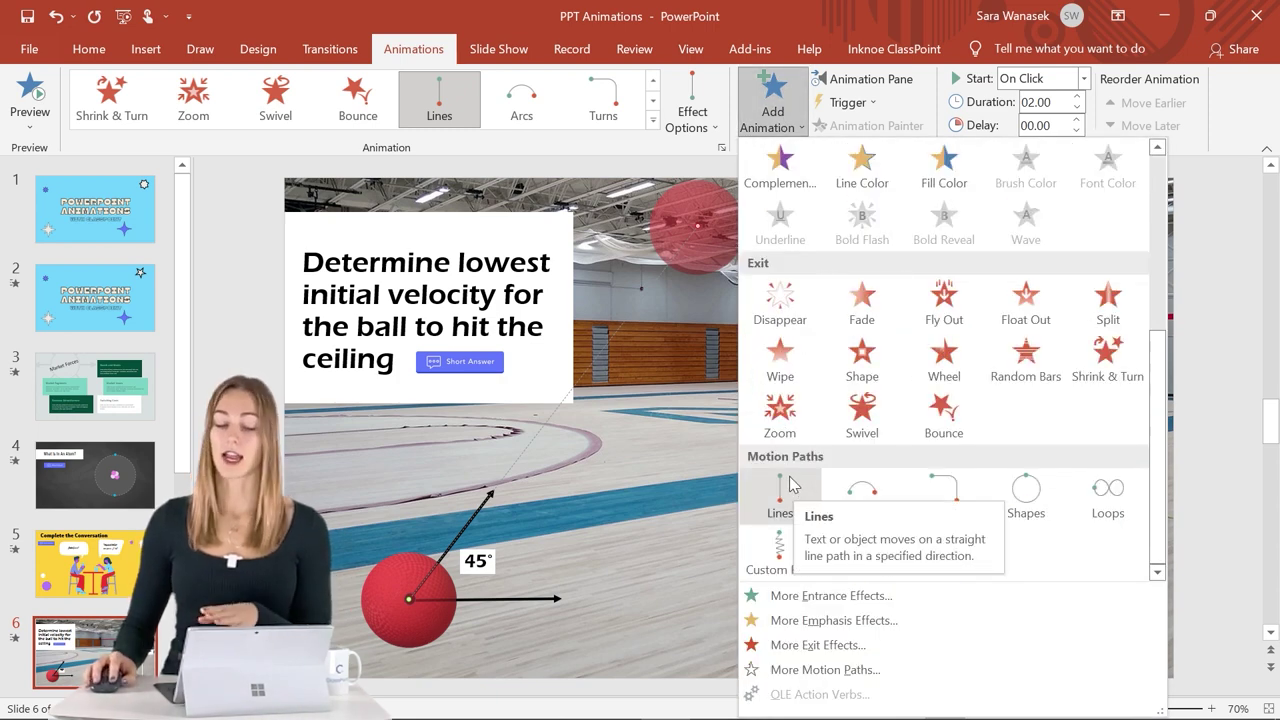
pyautogui.click(784, 547)
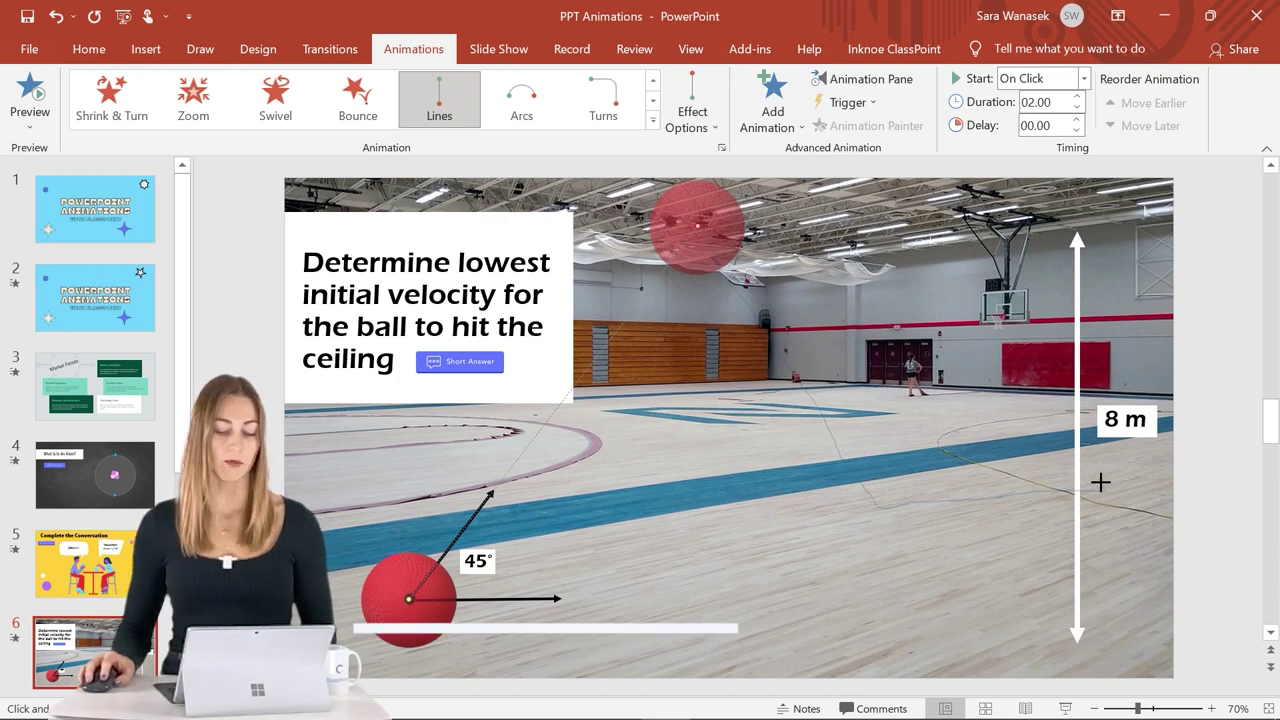
pyautogui.press('Escape')
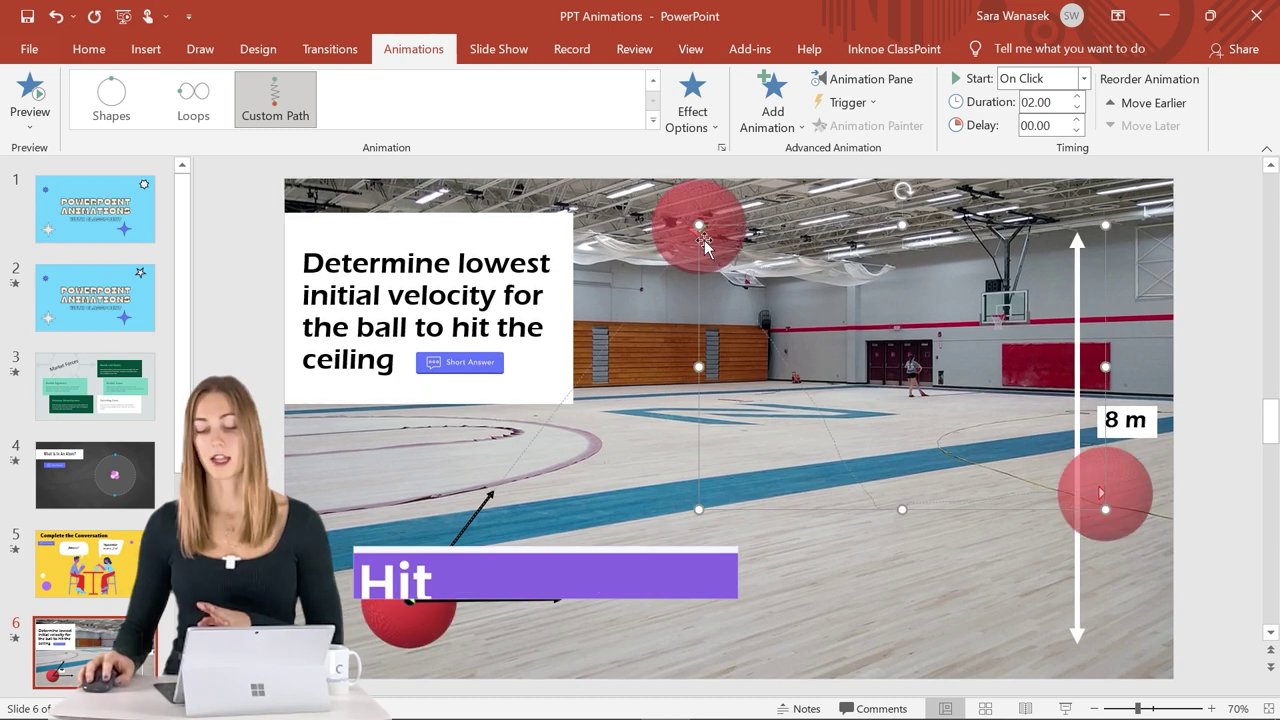
pyautogui.click(1126, 502)
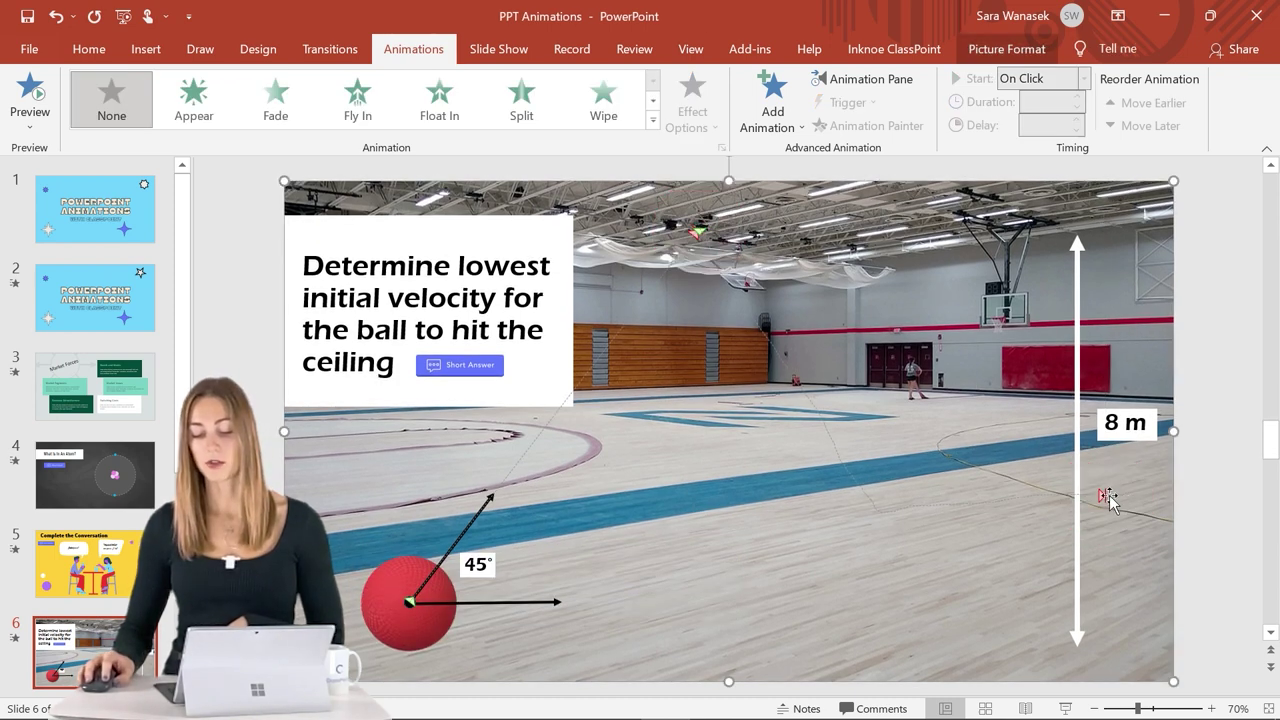
pyautogui.click(1103, 498)
pyautogui.moveTo(1103, 508); pyautogui.dragTo(1124, 514)
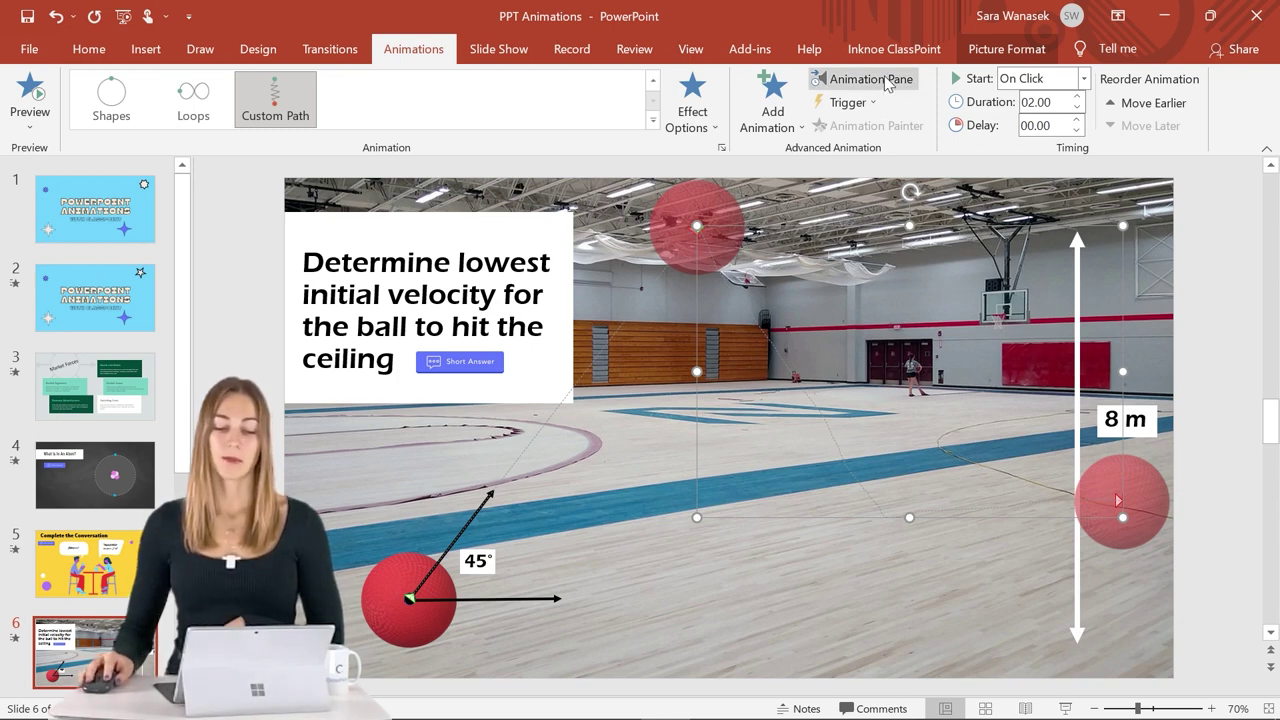
# Step: Open the Animation Pane and play all of the slide's animations
pyautogui.click(862, 78)
pyautogui.click(1000, 215)
pyautogui.click(1000, 215)
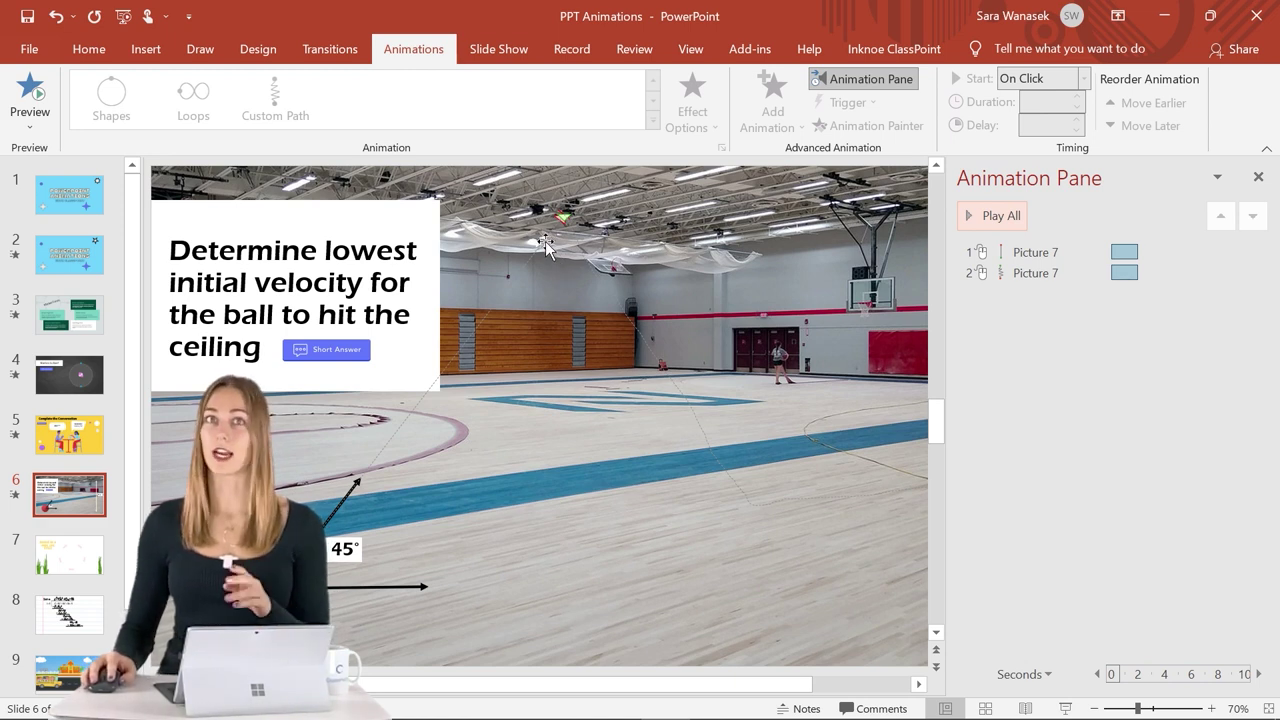
# Step: Set Smooth start and Smooth end to 0 sec for the ball's upward motion
pyautogui.click(1040, 253)
pyautogui.click(1257, 252)
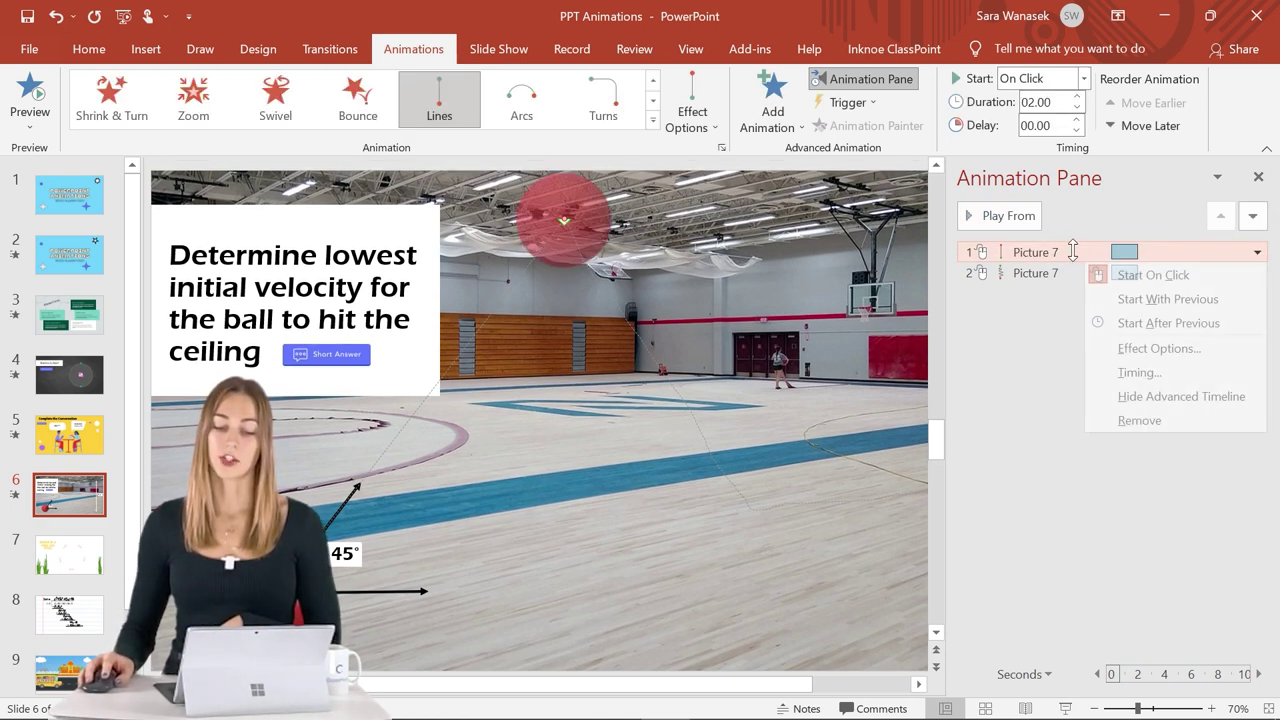
pyautogui.click(1156, 348)
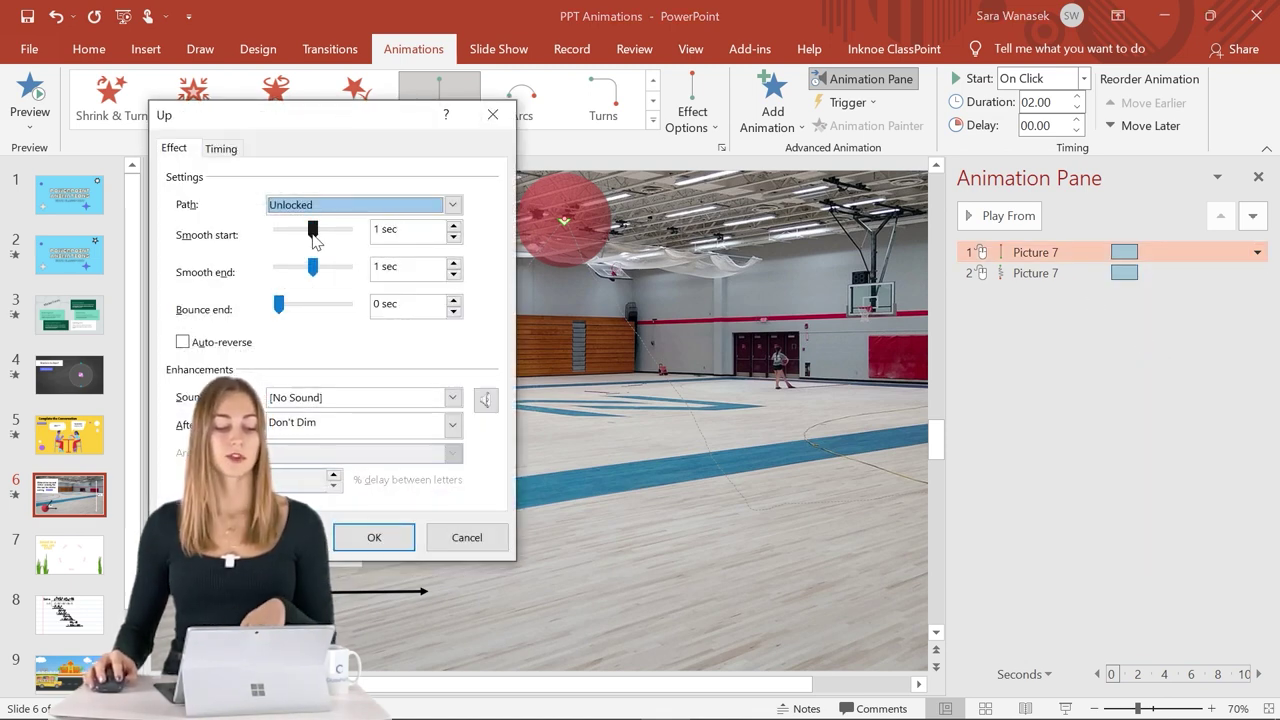
pyautogui.moveTo(312, 234); pyautogui.dragTo(265, 278)
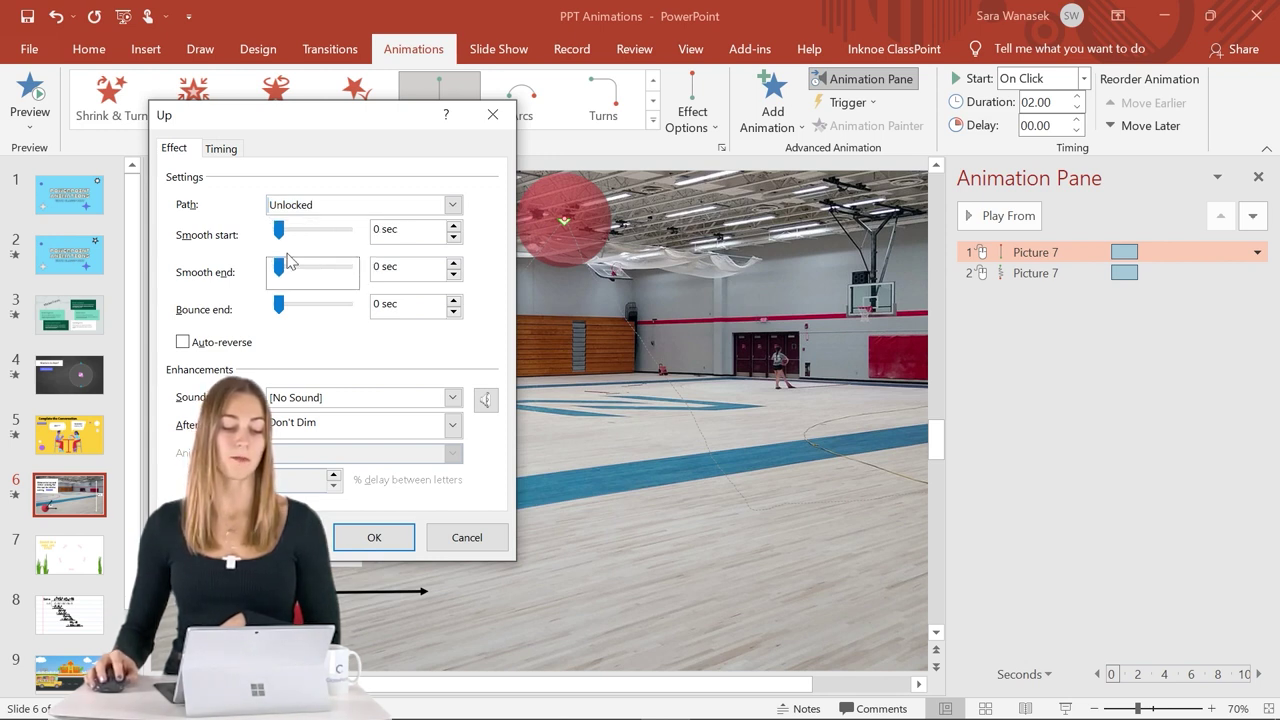
pyautogui.click(377, 538)
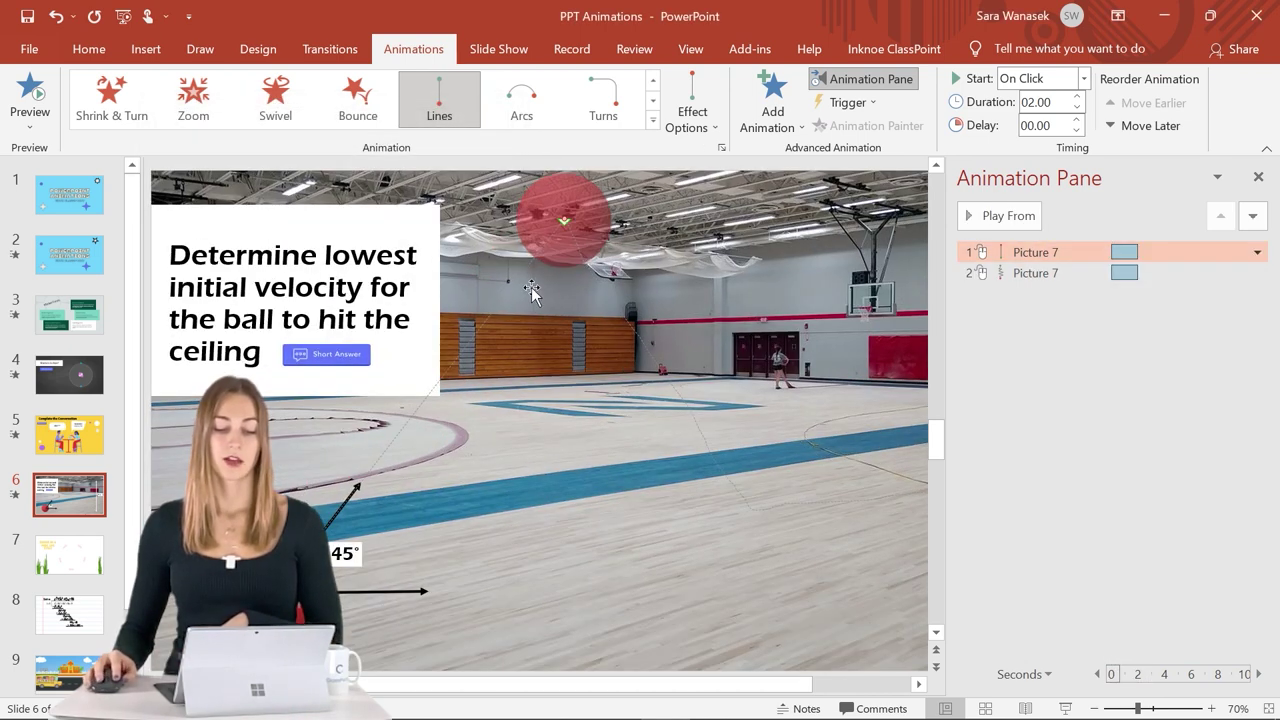
# Step: For the fall, set Smooth start and end to 0 sec and Bounce end to .5
pyautogui.click(1068, 274)
pyautogui.click(1257, 273)
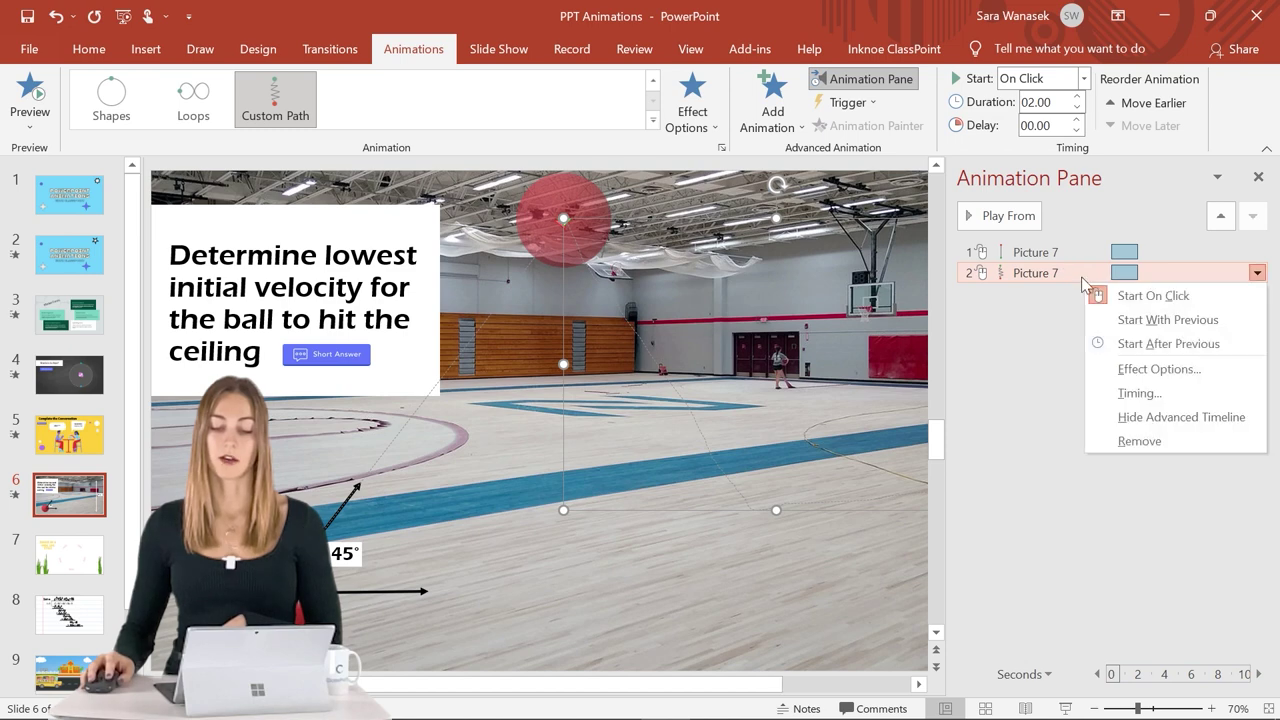
pyautogui.click(1163, 369)
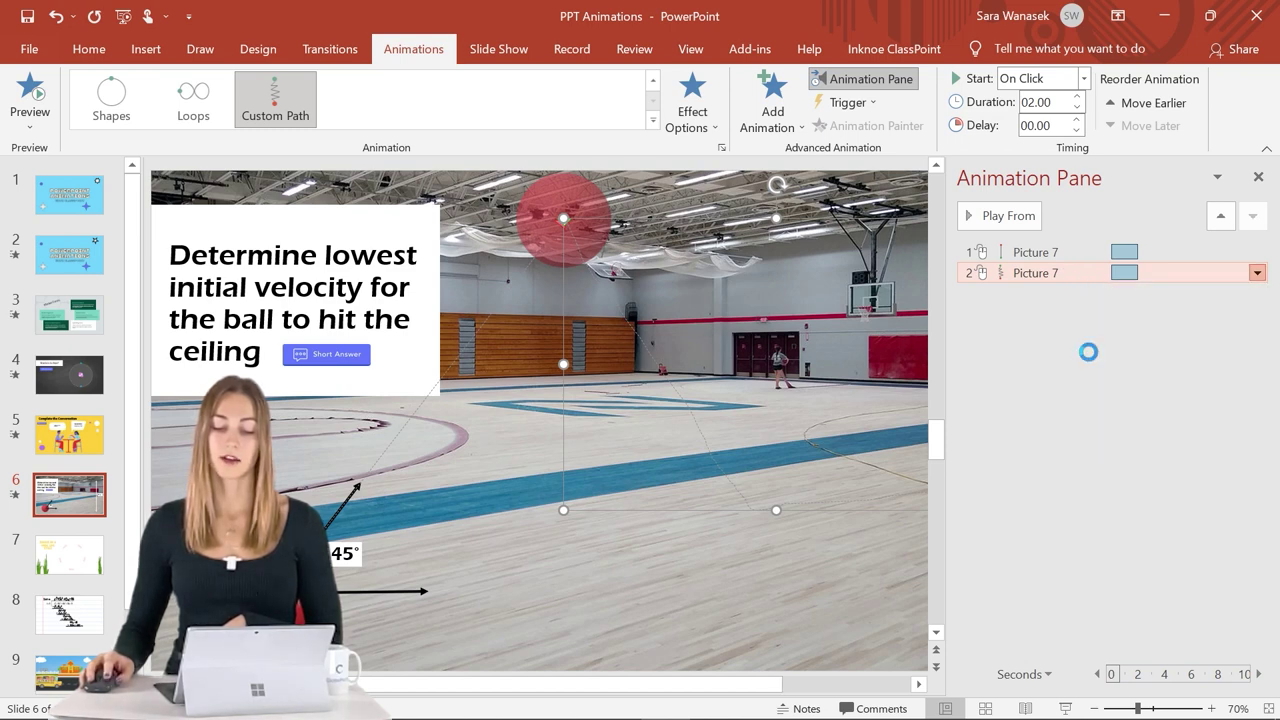
pyautogui.moveTo(312, 232); pyautogui.dragTo(279, 268)
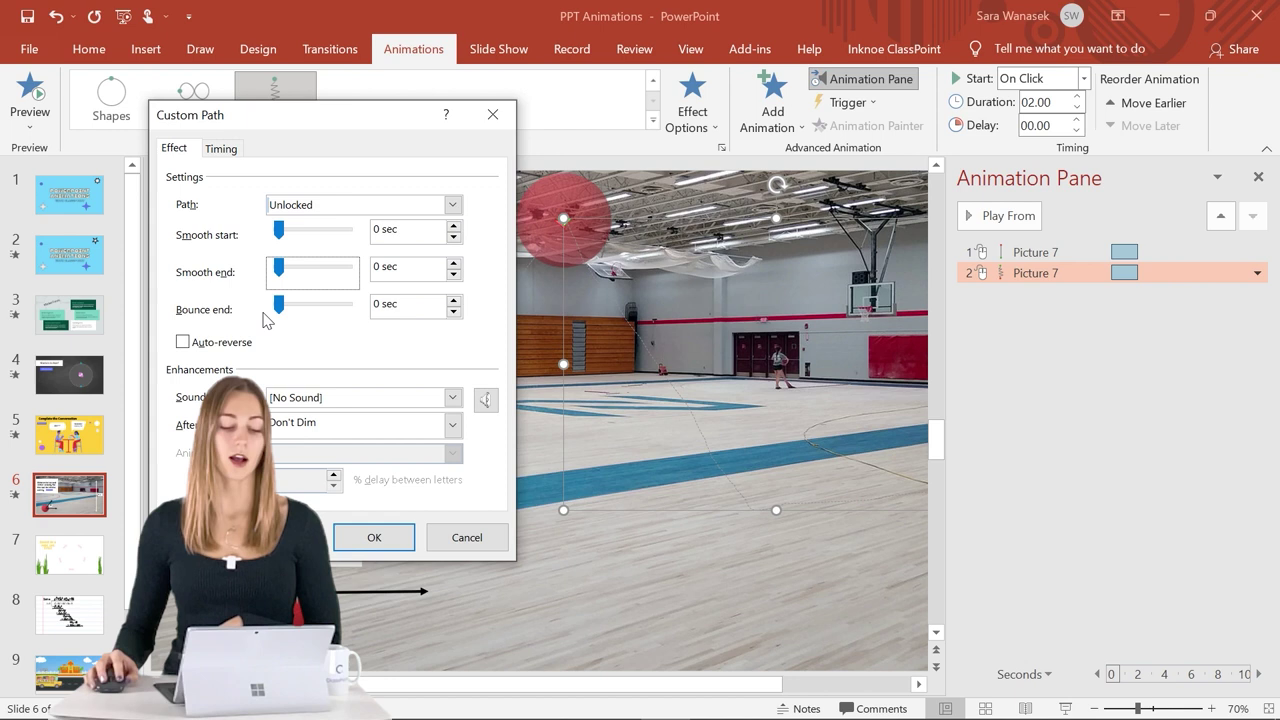
pyautogui.moveTo(400, 303); pyautogui.dragTo(343, 302)
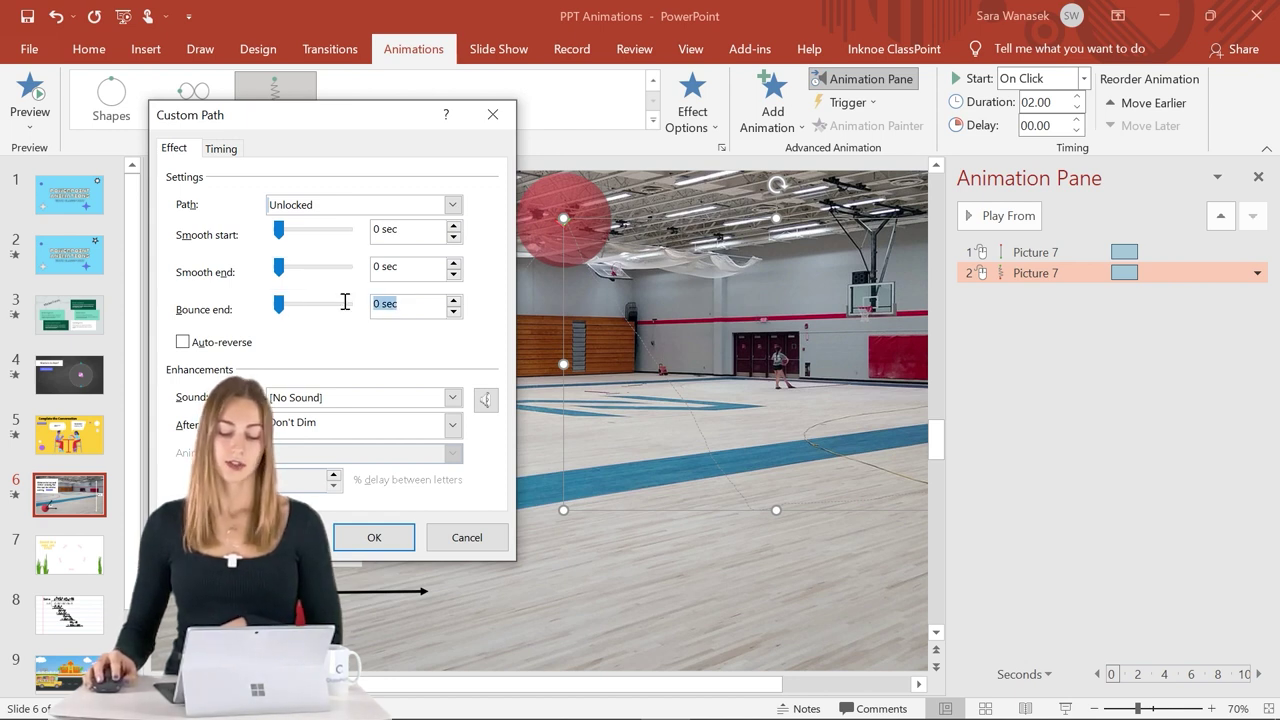
pyautogui.write('.5')
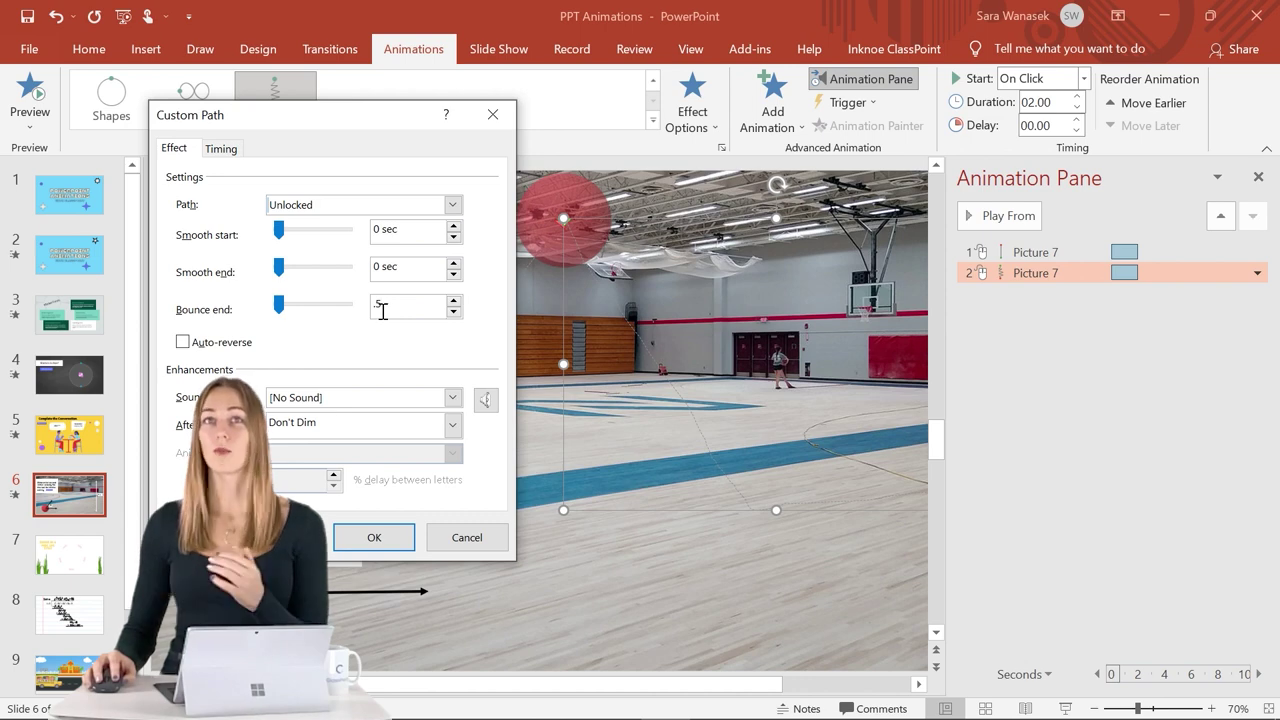
pyautogui.click(388, 539)
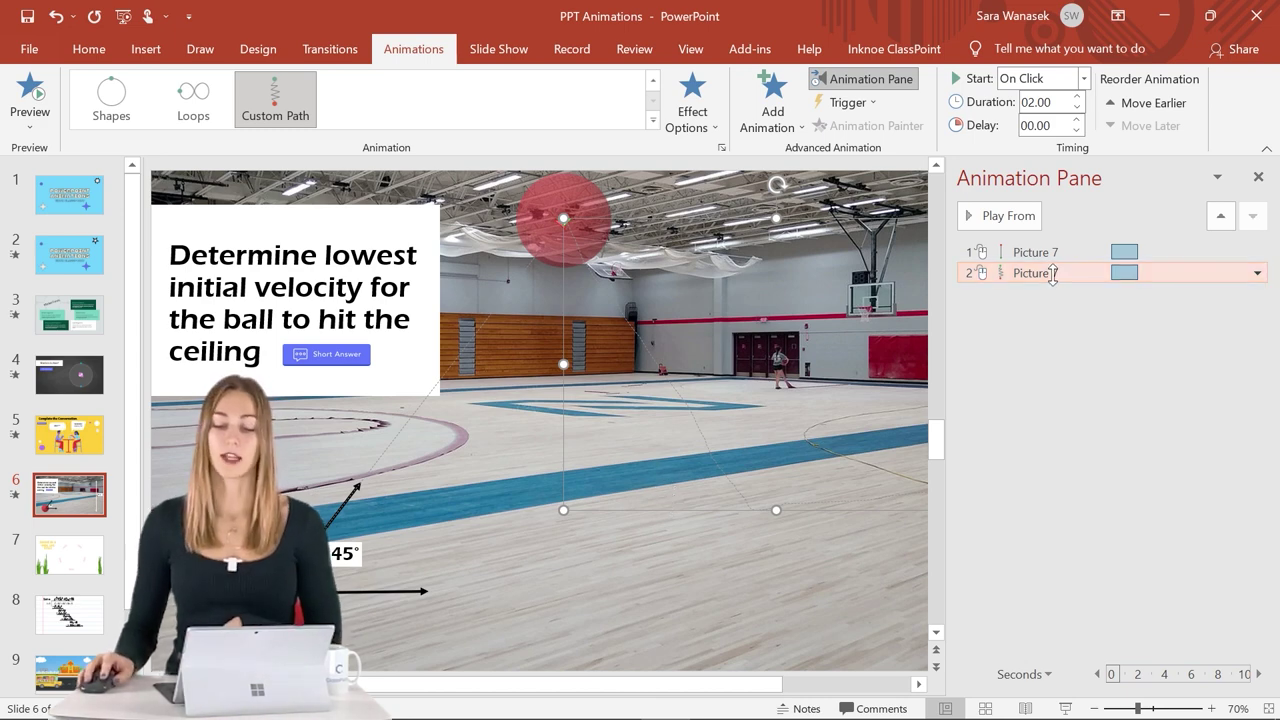
pyautogui.rightClick(1090, 286)
pyautogui.click(1109, 390)
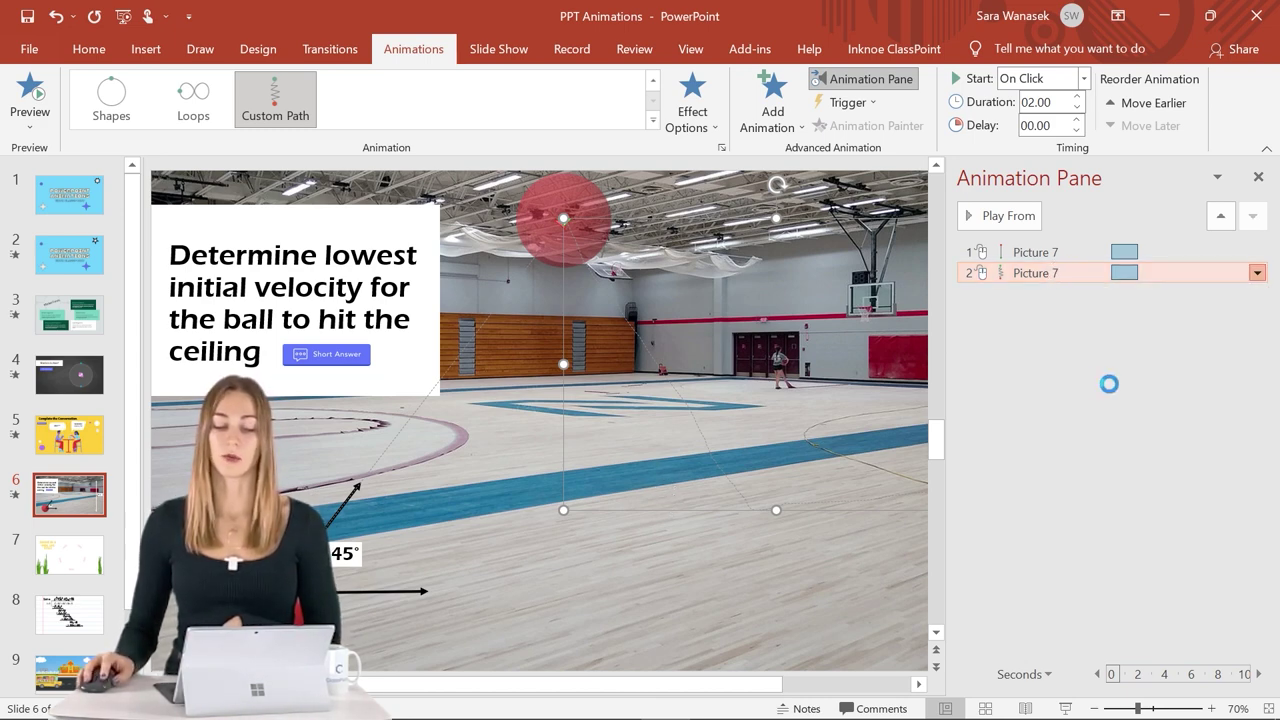
pyautogui.click(373, 234)
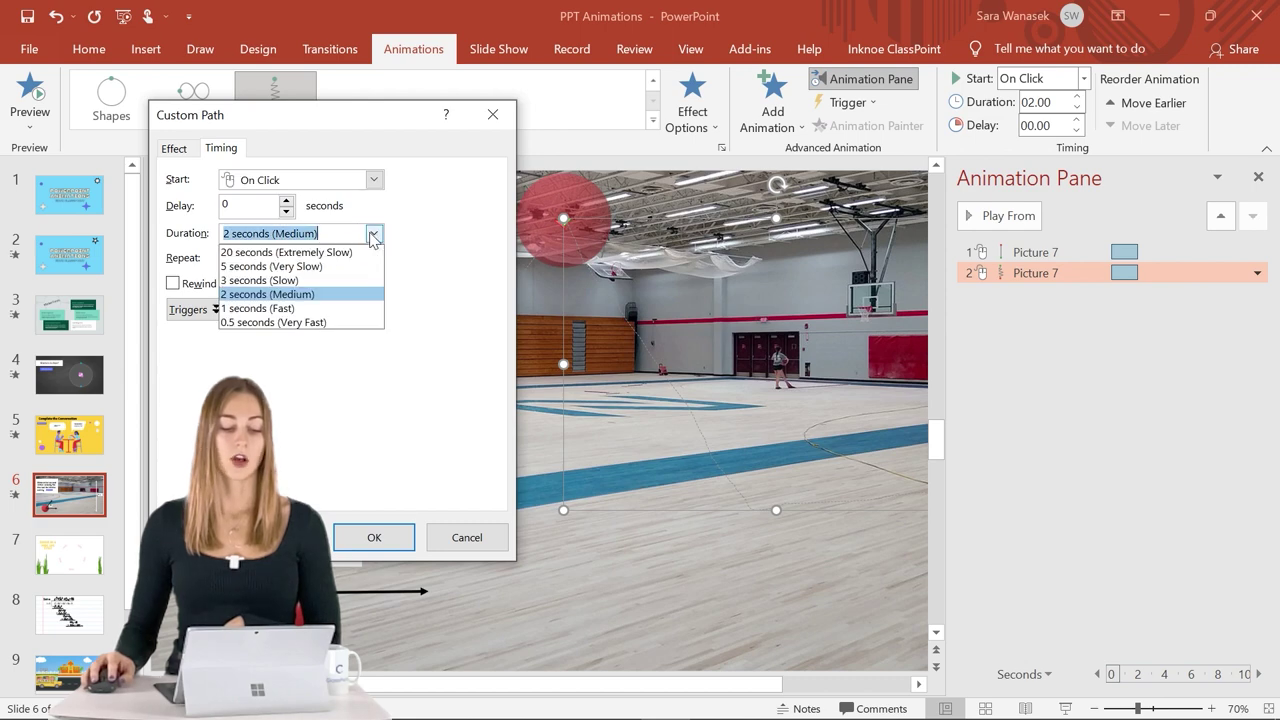
pyautogui.click(345, 308)
pyautogui.click(374, 537)
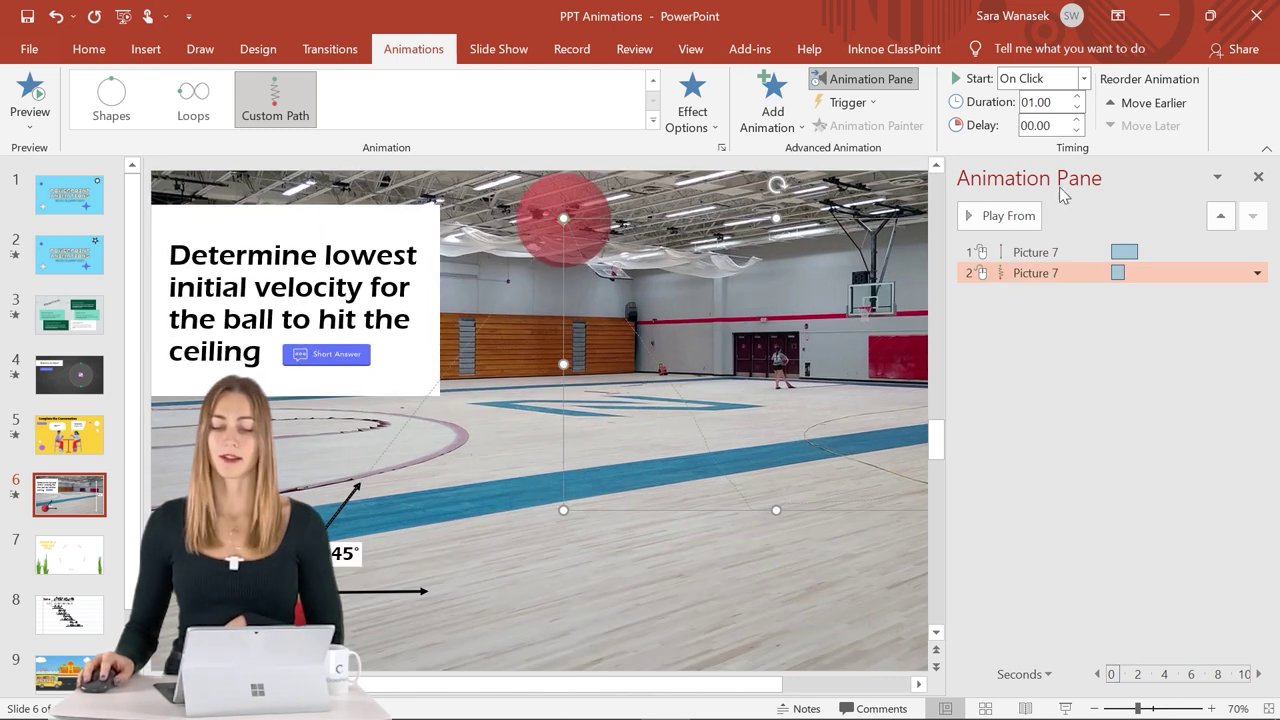
pyautogui.click(1076, 97)
pyautogui.click(1076, 97)
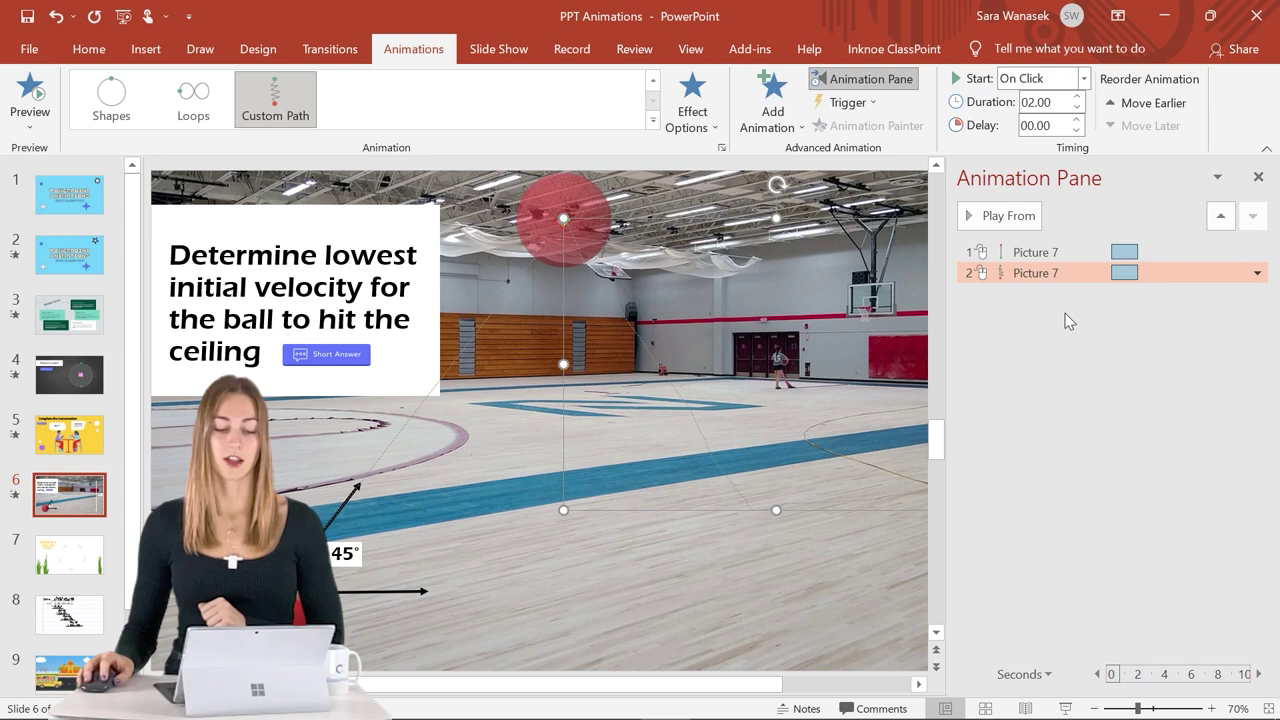
pyautogui.click(1065, 708)
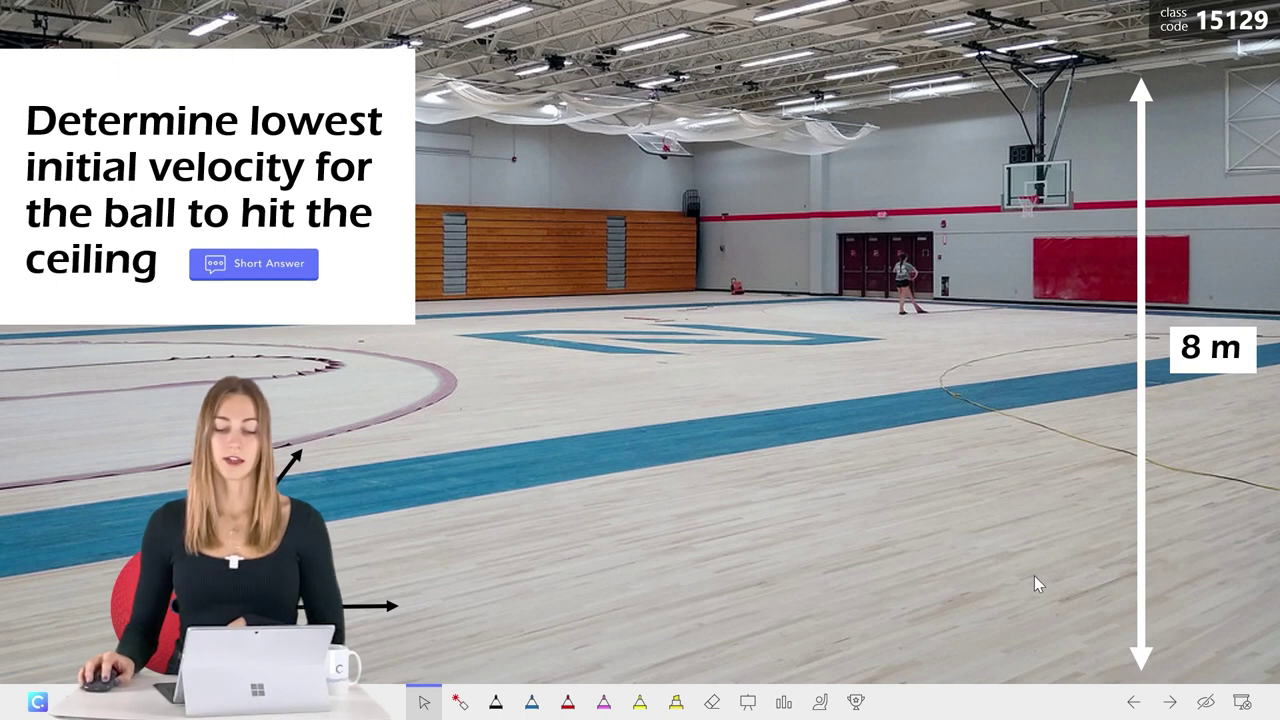
pyautogui.click(1033, 575)
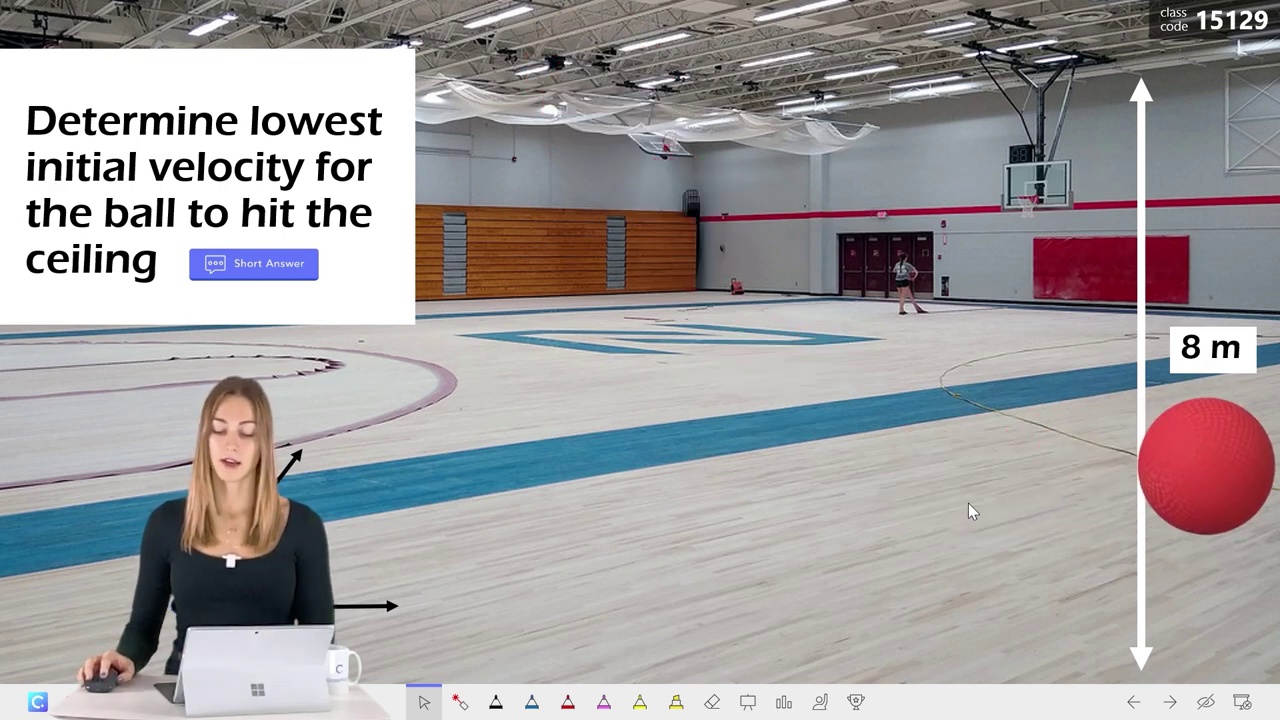
pyautogui.press('Escape')
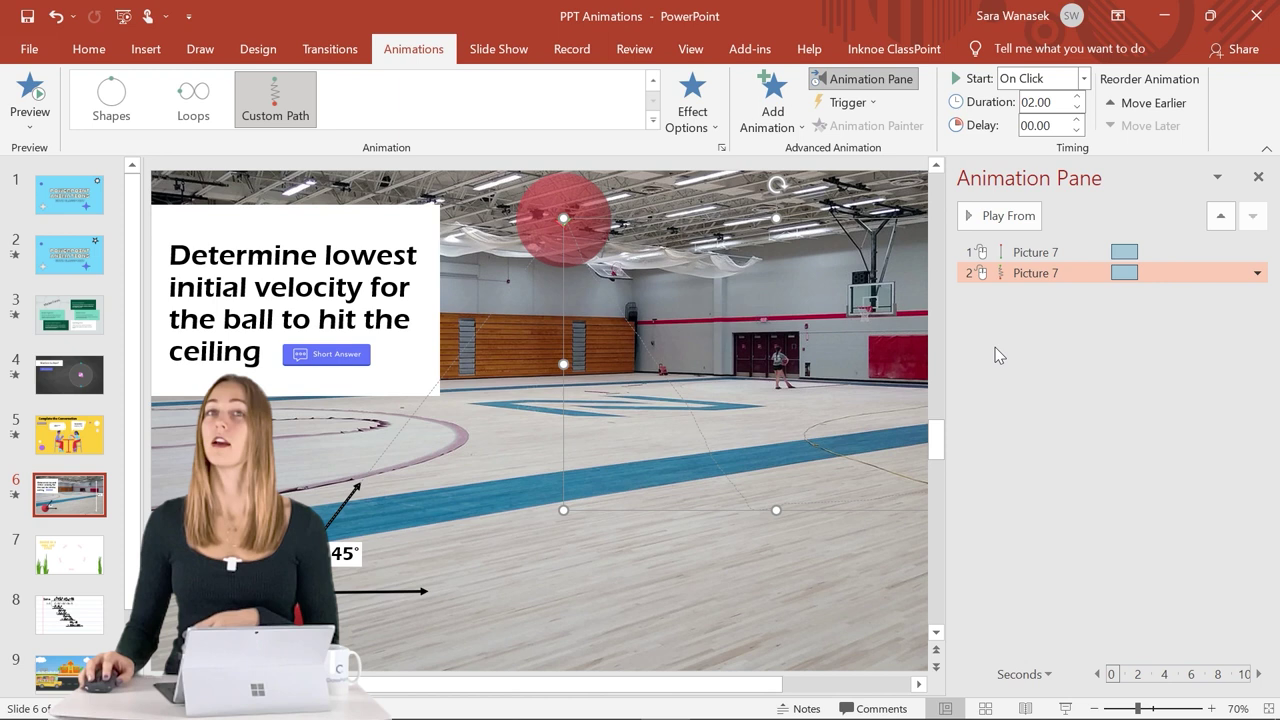
# Step: Set the second Picture 7 animation to Start After Previous and present slide 6
pyautogui.rightClick(1081, 275)
pyautogui.click(1129, 346)
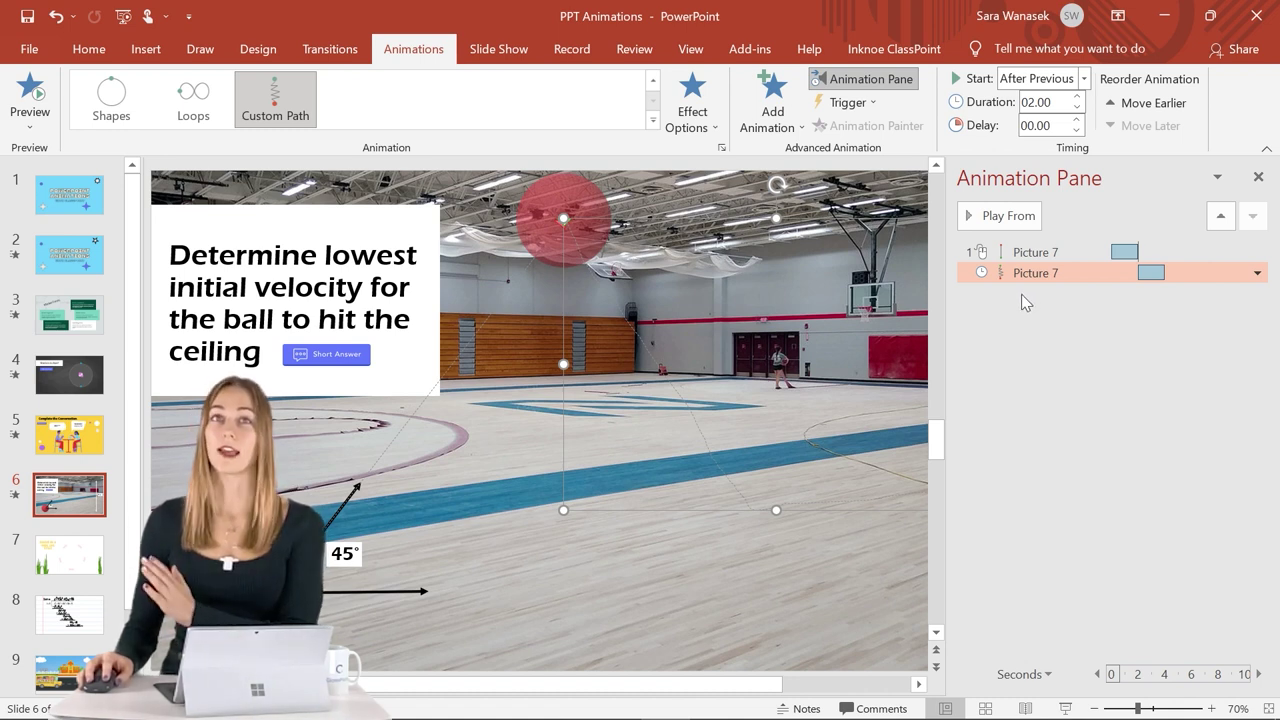
pyautogui.click(1065, 708)
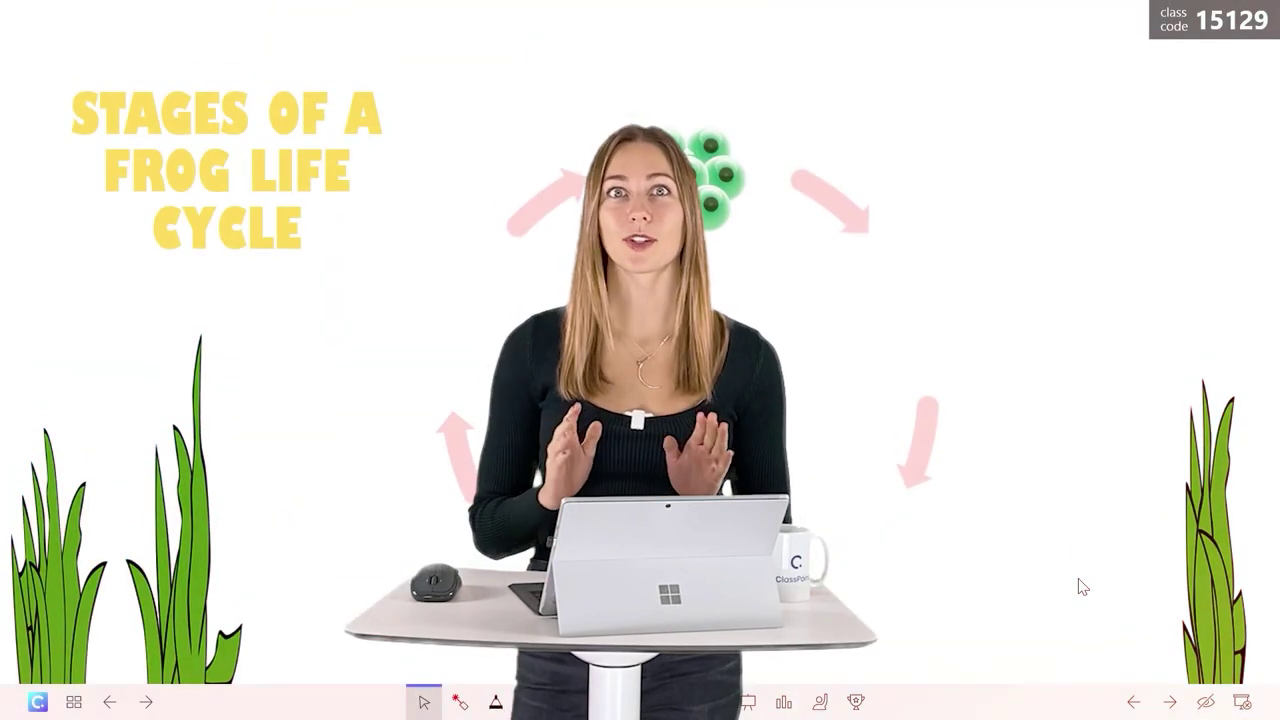
# Step: Advance the slide show to the next step
pyautogui.press('Right')
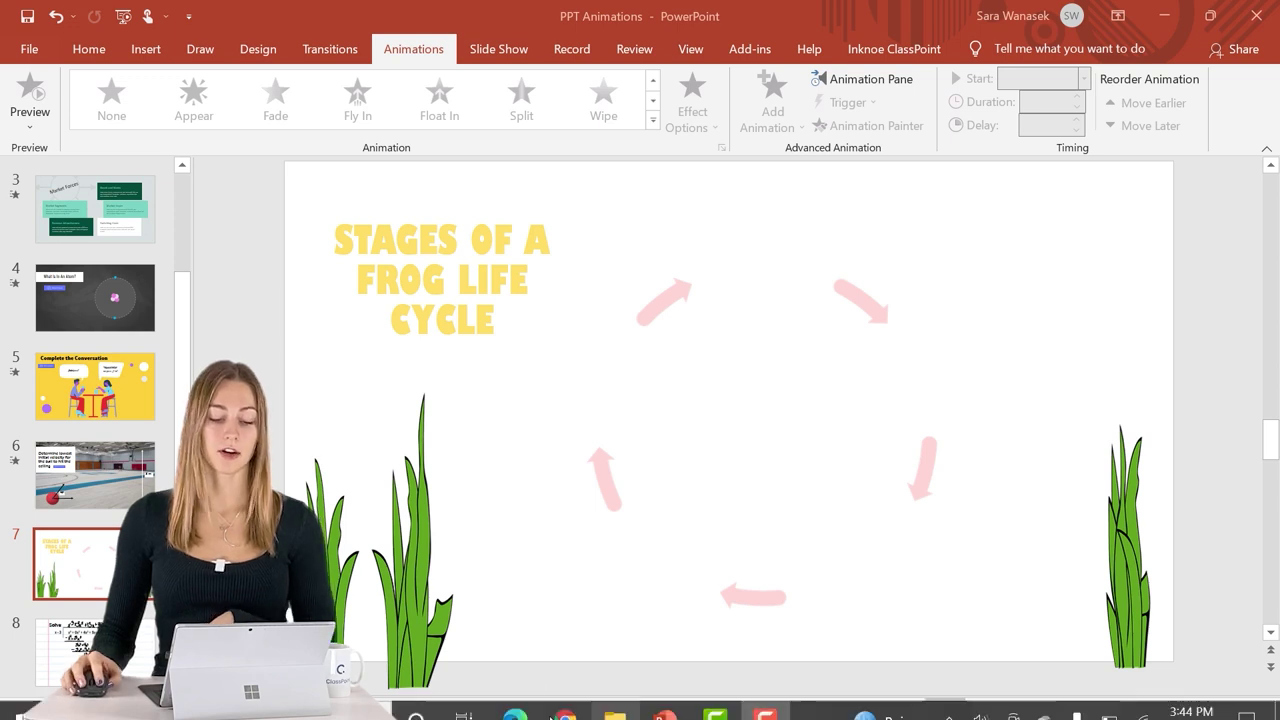
# Step: Drag the frog-eggs picture from File Explorer onto slide 7, atop the arrow circle
pyautogui.click(616, 700)
pyautogui.click(846, 227)
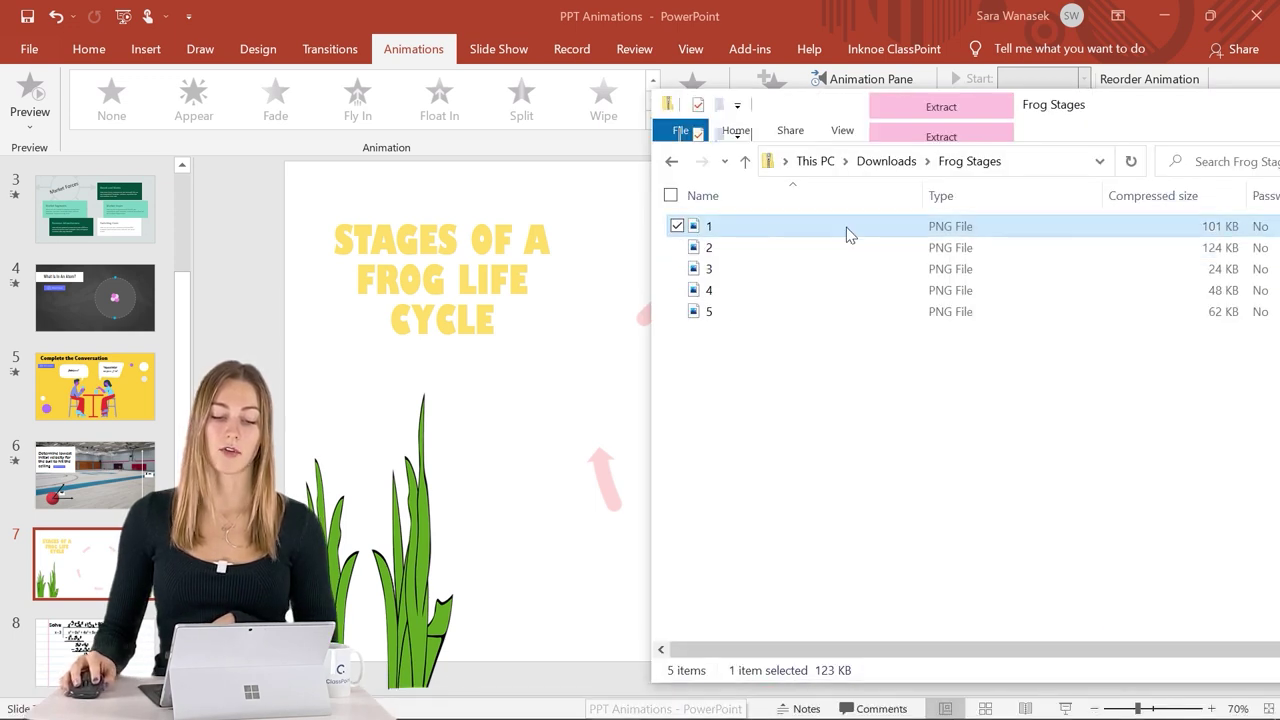
pyautogui.moveTo(829, 234); pyautogui.dragTo(616, 340)
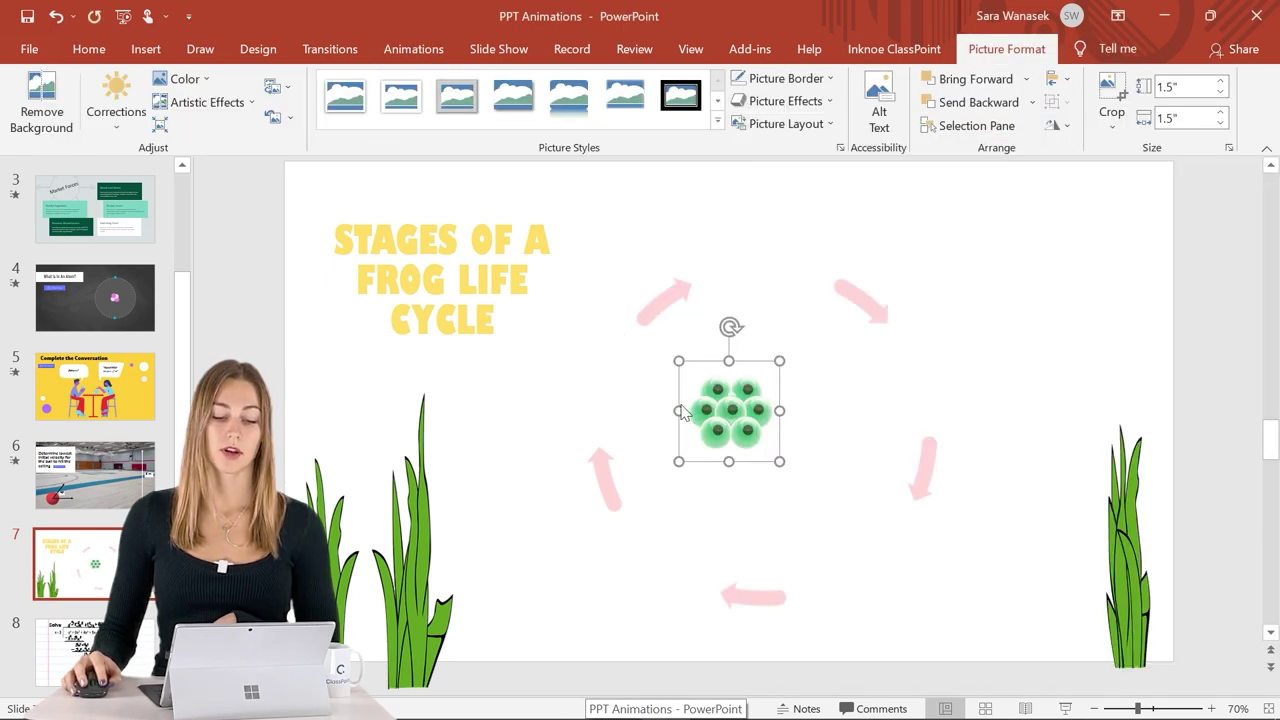
pyautogui.moveTo(730, 410); pyautogui.dragTo(760, 286)
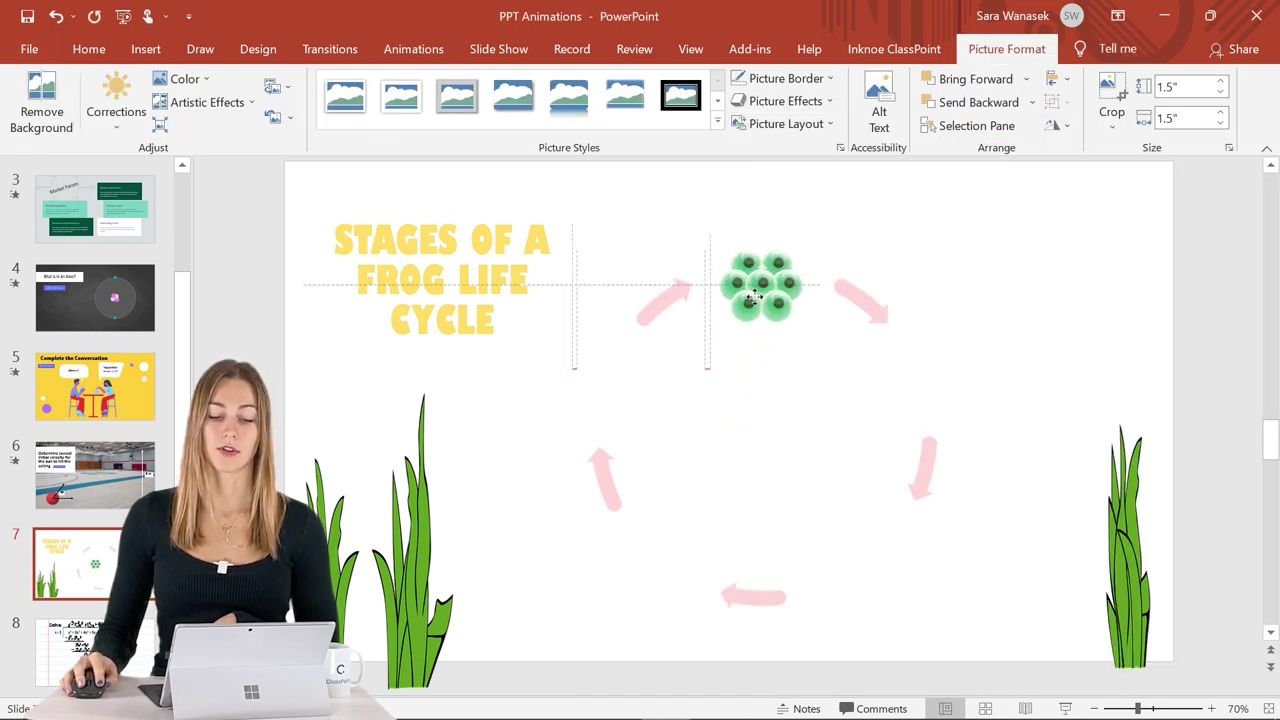
# Step: Duplicate slide 7 with Ctrl+D to create slide 8
pyautogui.click(790, 508)
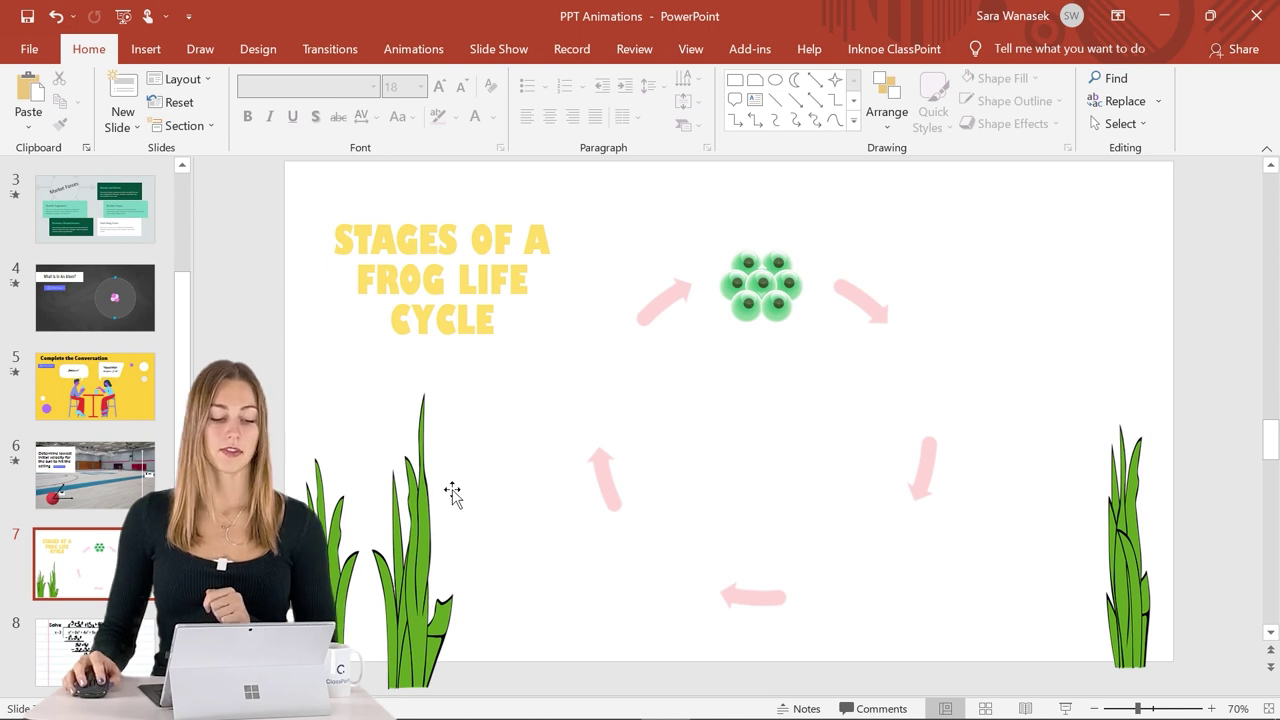
pyautogui.click(88, 569)
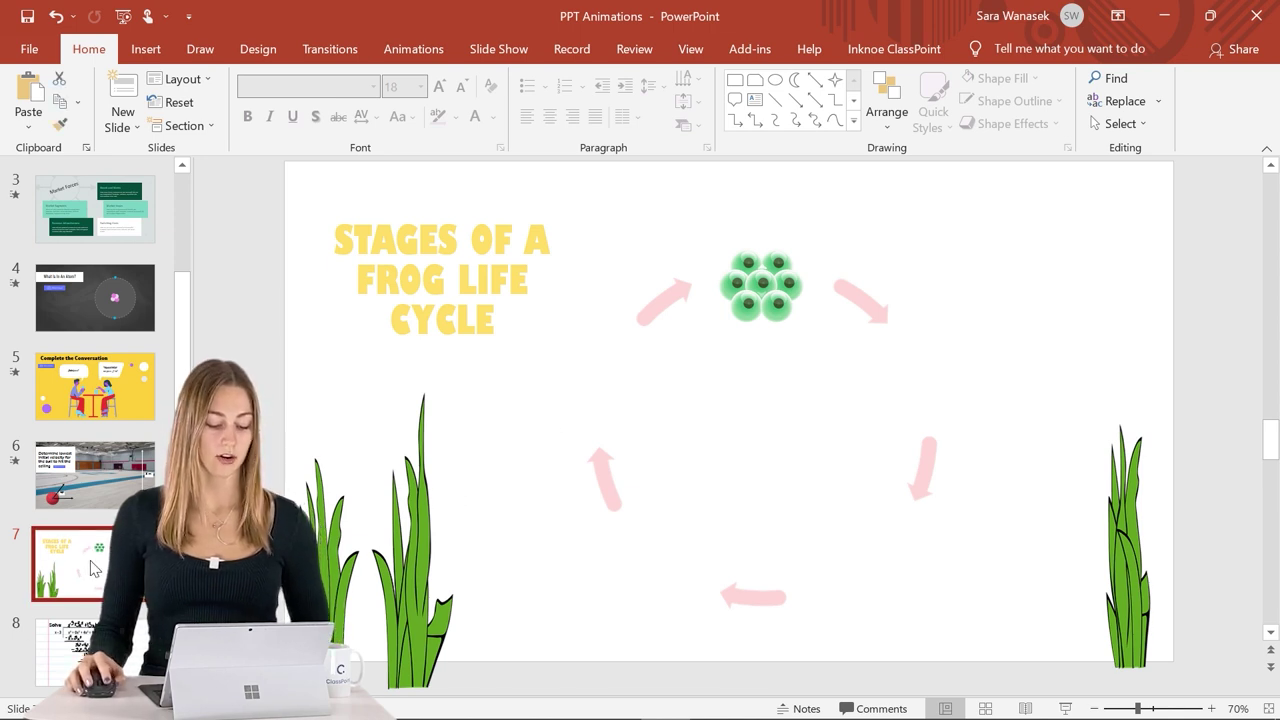
pyautogui.hotkey('ctrl', 'd')
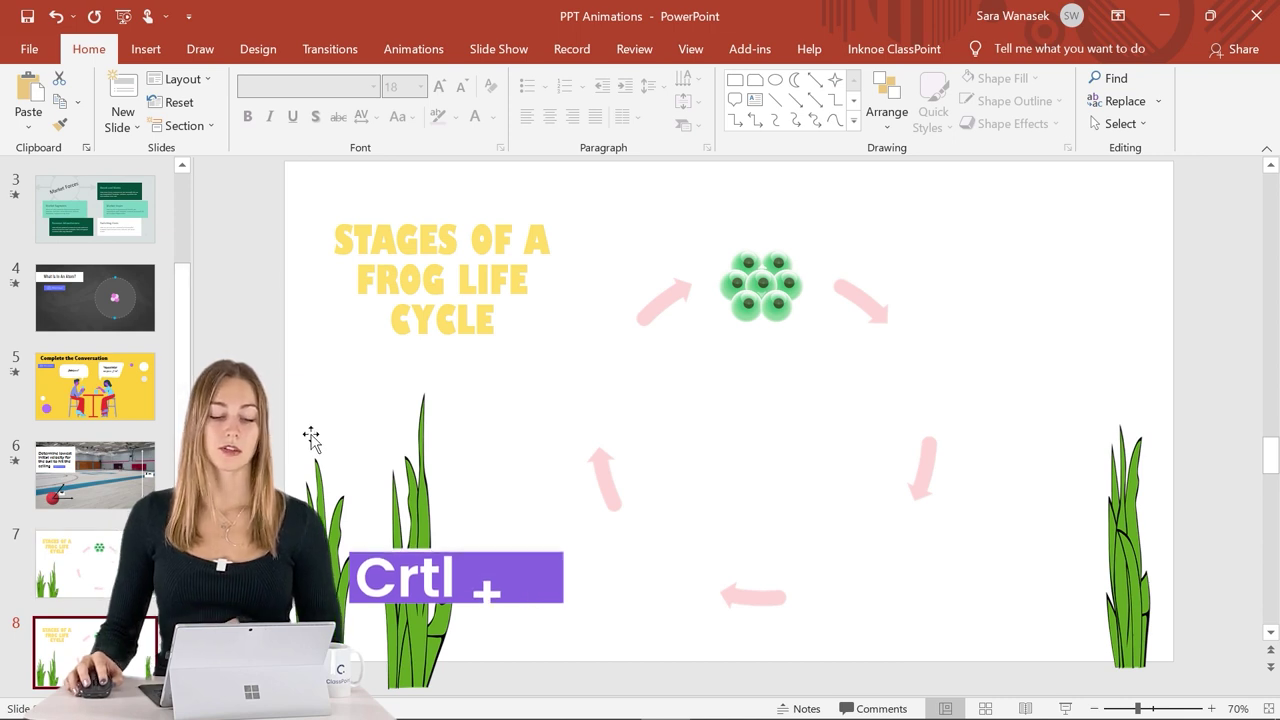
# Step: Replace slide 8's frog-eggs picture with image 2 from Frog Stages, placed at the cycle's right side
pyautogui.click(765, 302)
pyautogui.press('Delete')
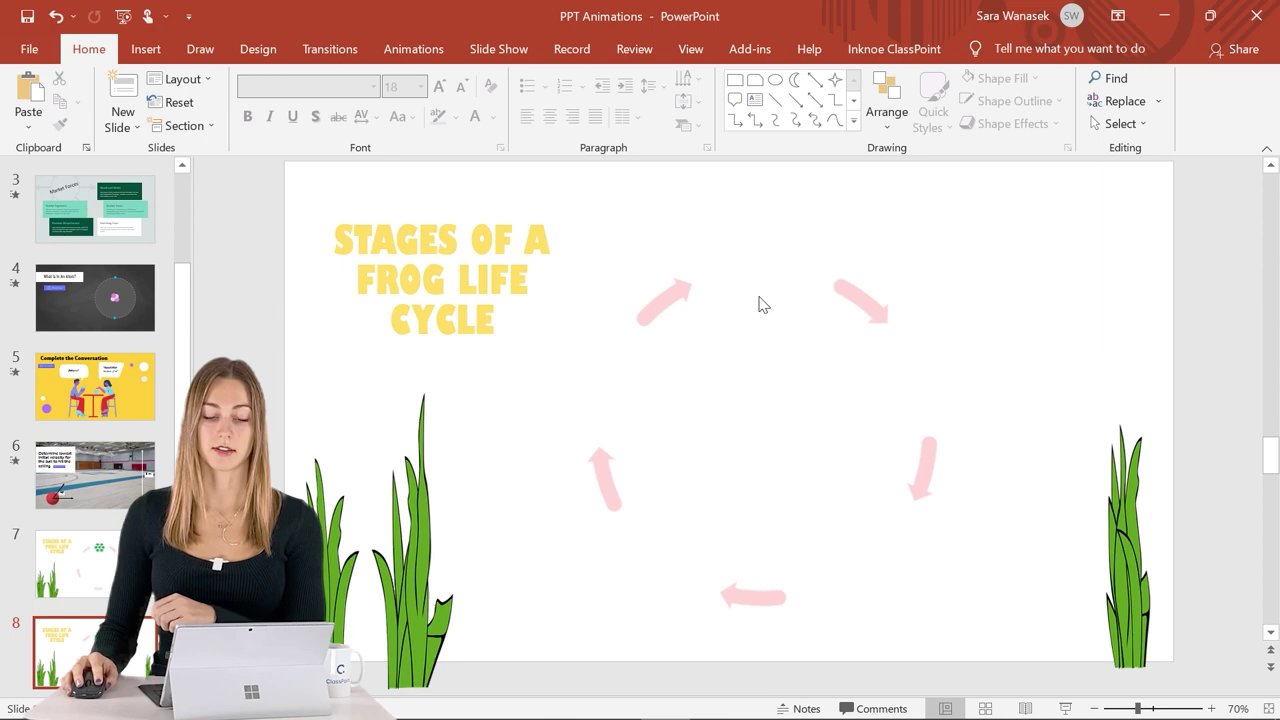
pyautogui.click(615, 700)
pyautogui.moveTo(988, 250); pyautogui.dragTo(561, 405)
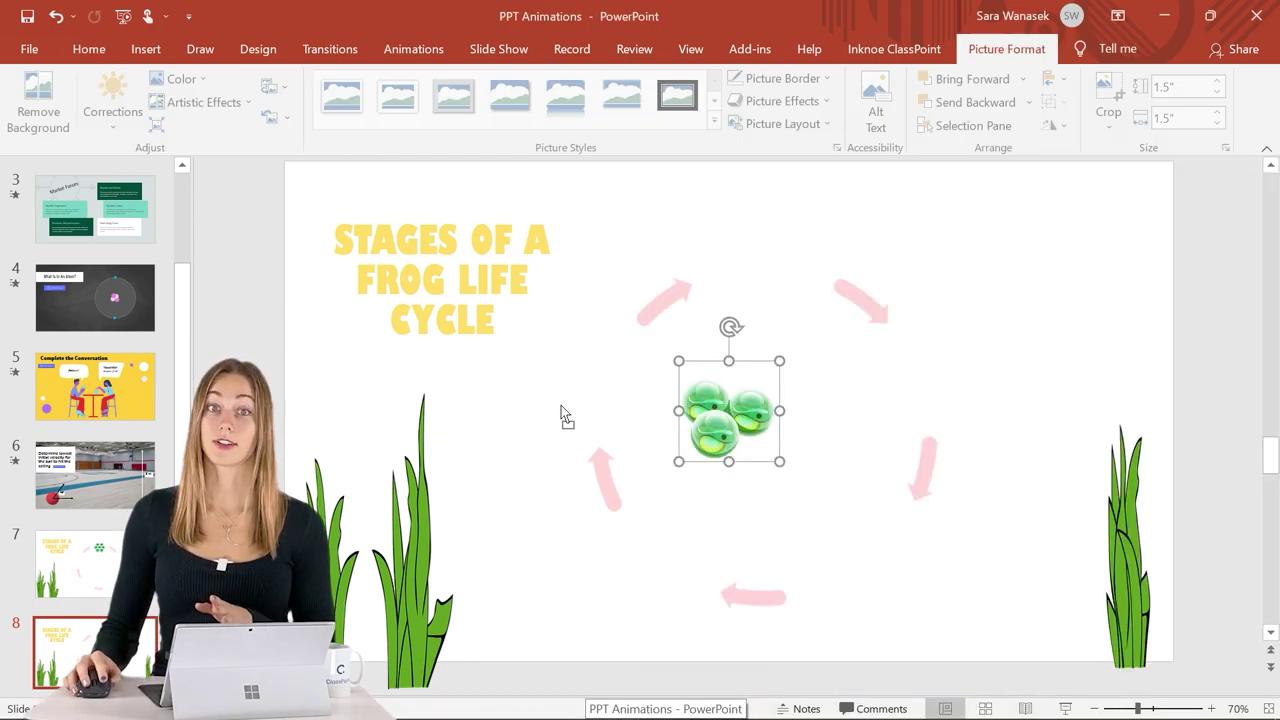
pyautogui.moveTo(707, 435); pyautogui.dragTo(890, 395)
pyautogui.click(843, 446)
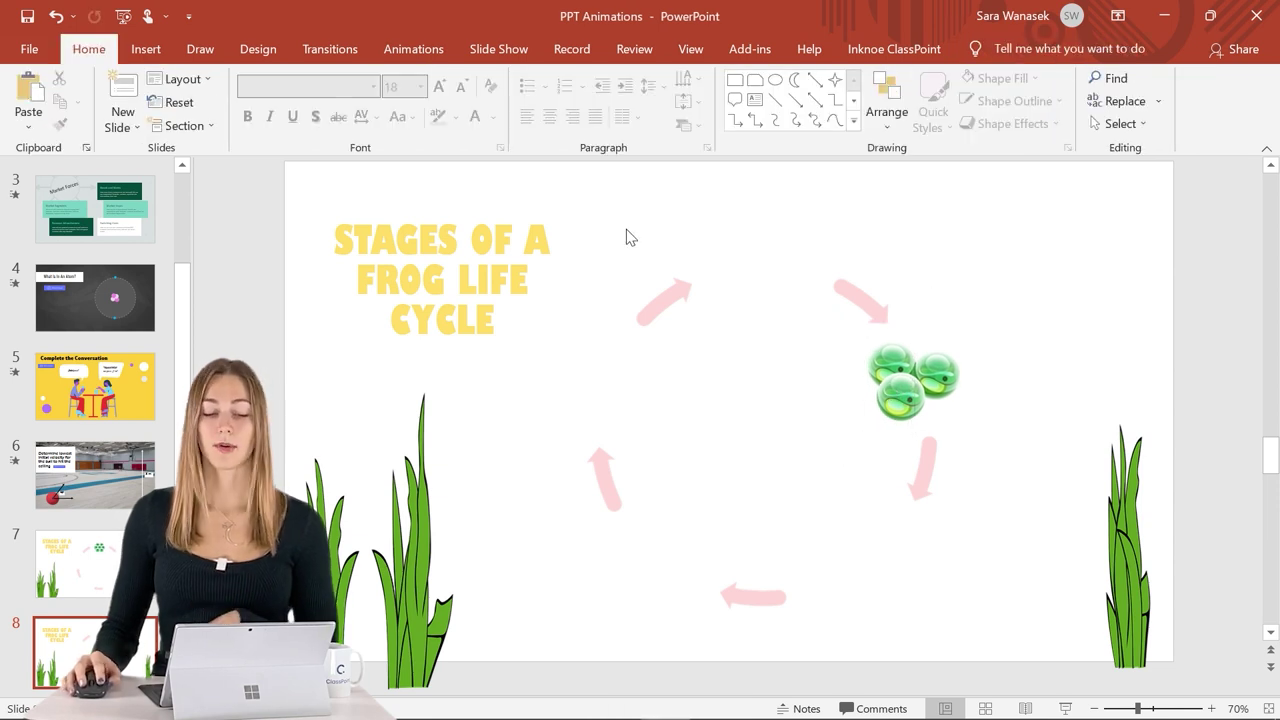
pyautogui.click(320, 50)
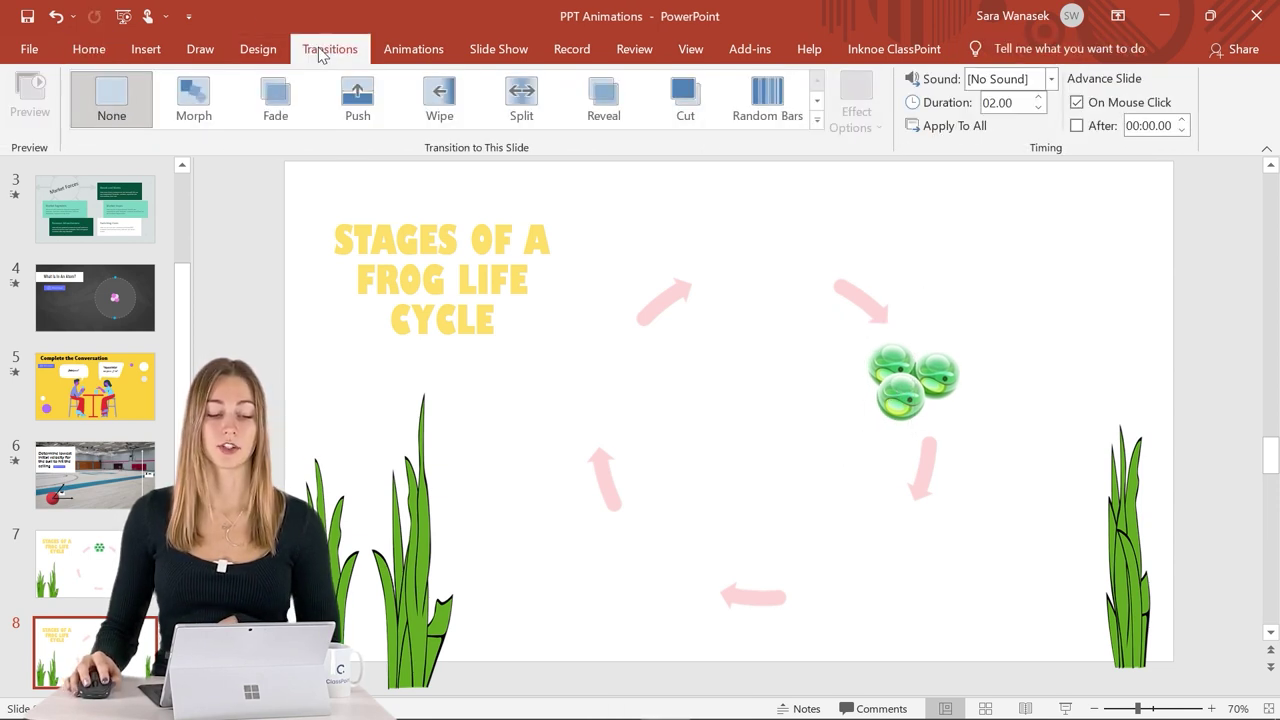
# Step: Apply the Morph transition to slide 8 and preview it
pyautogui.click(180, 114)
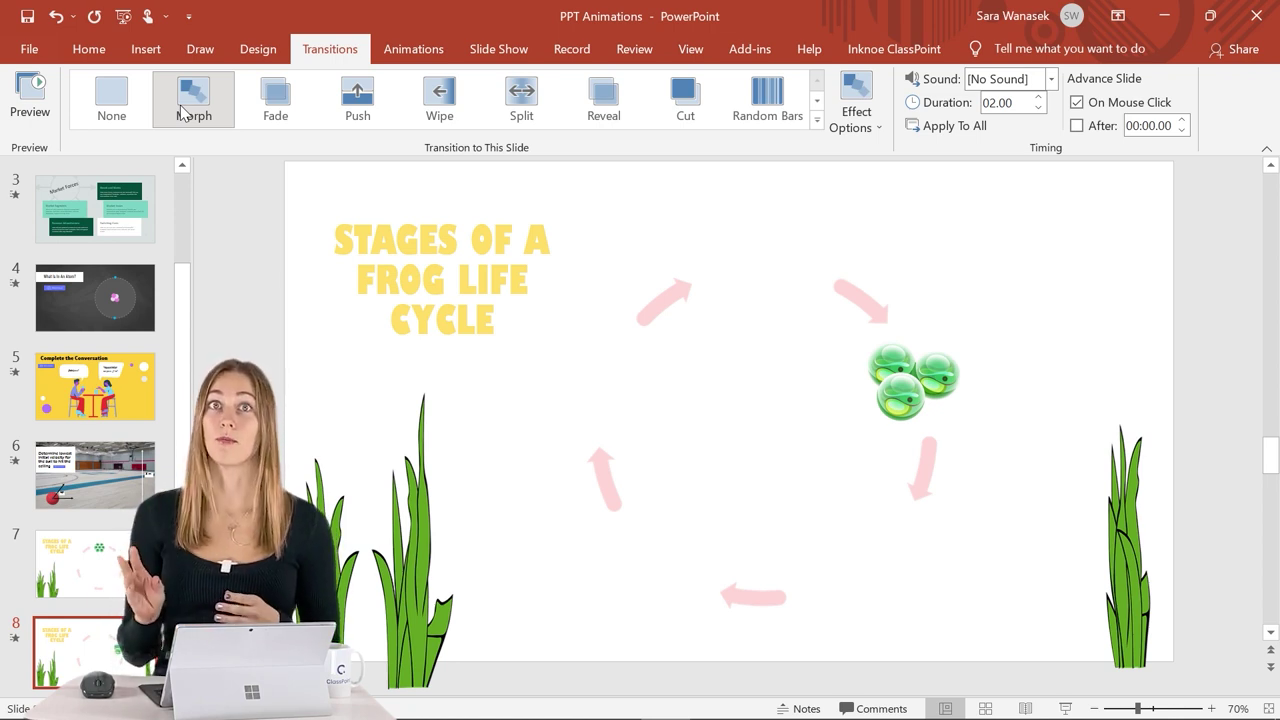
pyautogui.click(181, 111)
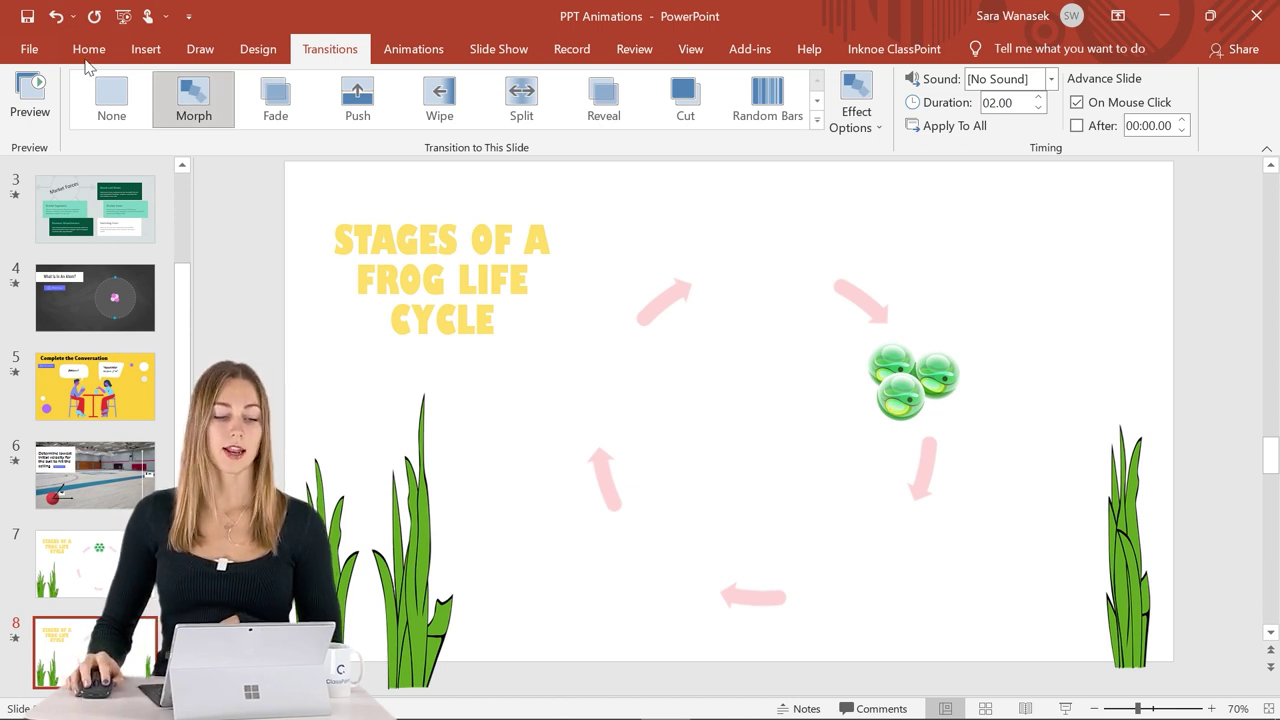
pyautogui.click(88, 48)
# Step: In the Selection Pane, rename slide 7's frog-eggs picture (Picture 26) to !!FROG
pyautogui.click(886, 105)
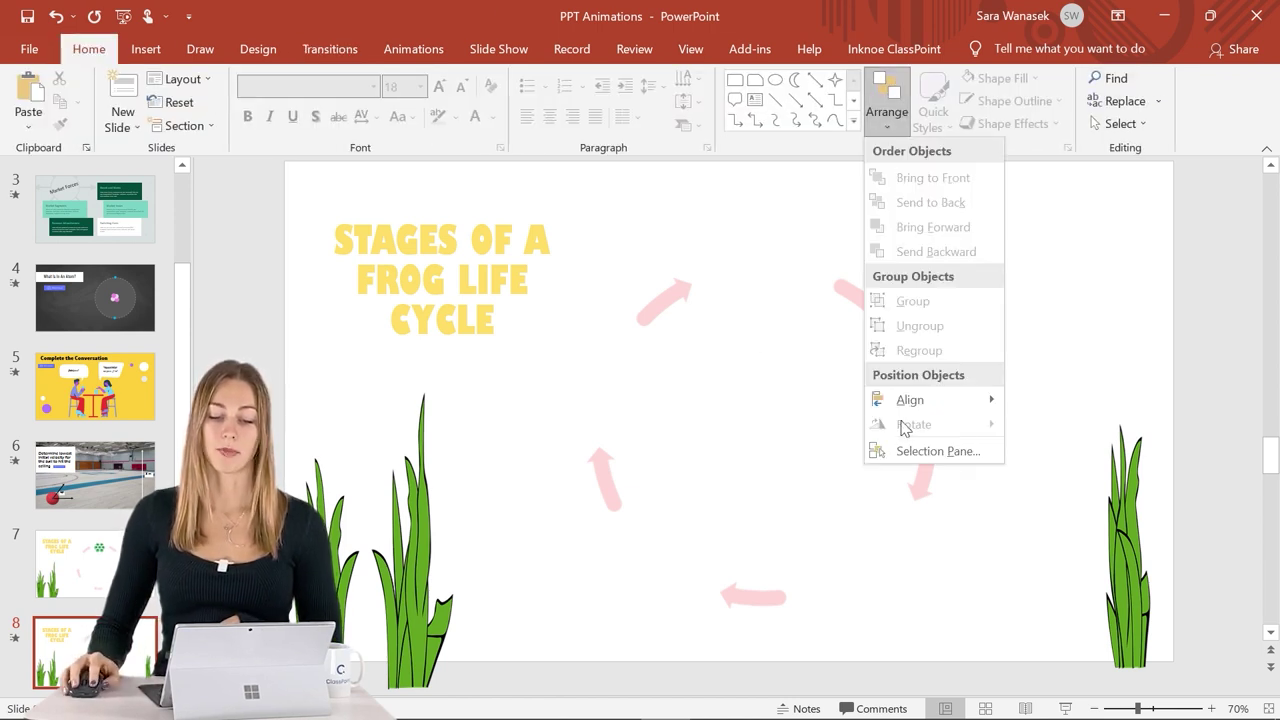
pyautogui.click(930, 451)
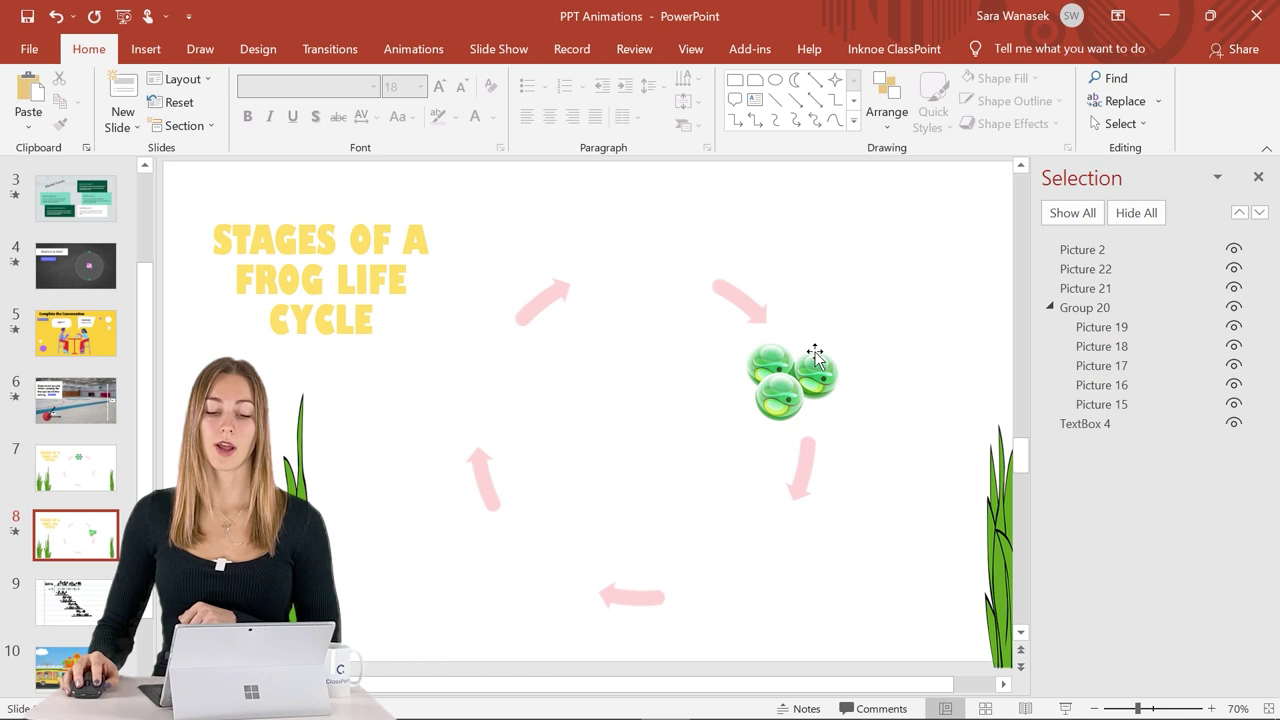
pyautogui.click(797, 378)
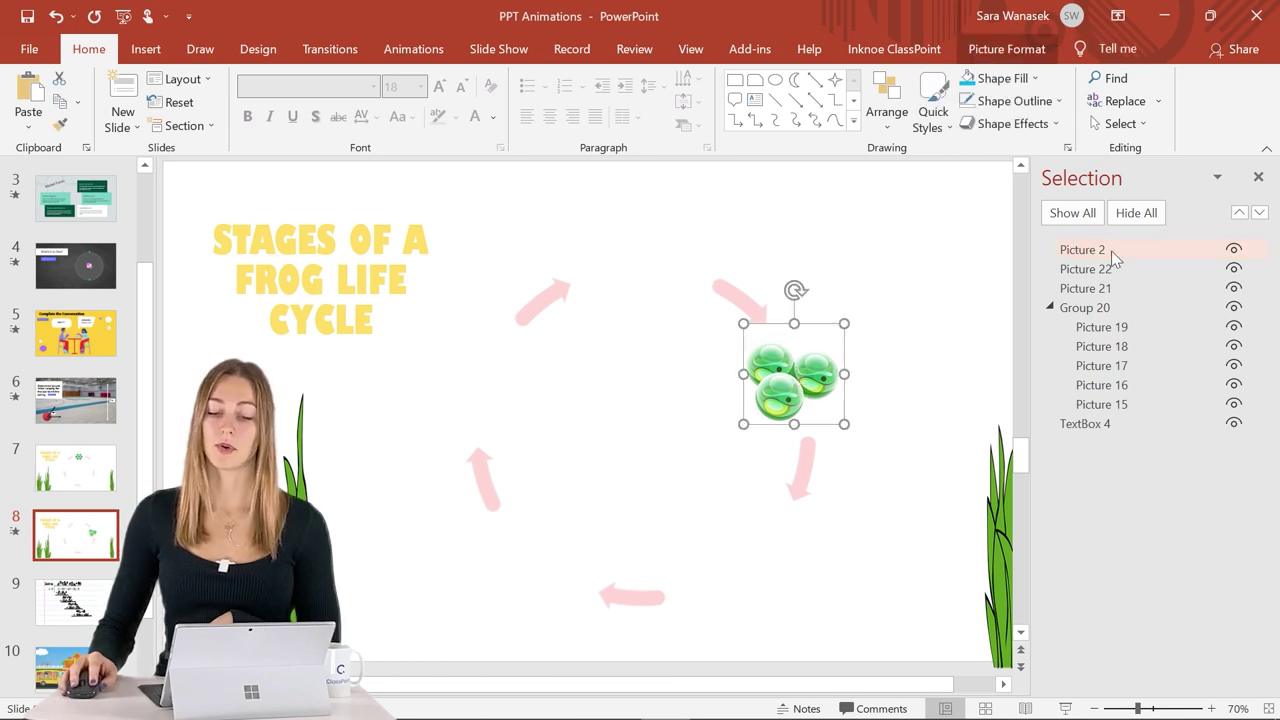
pyautogui.click(75, 467)
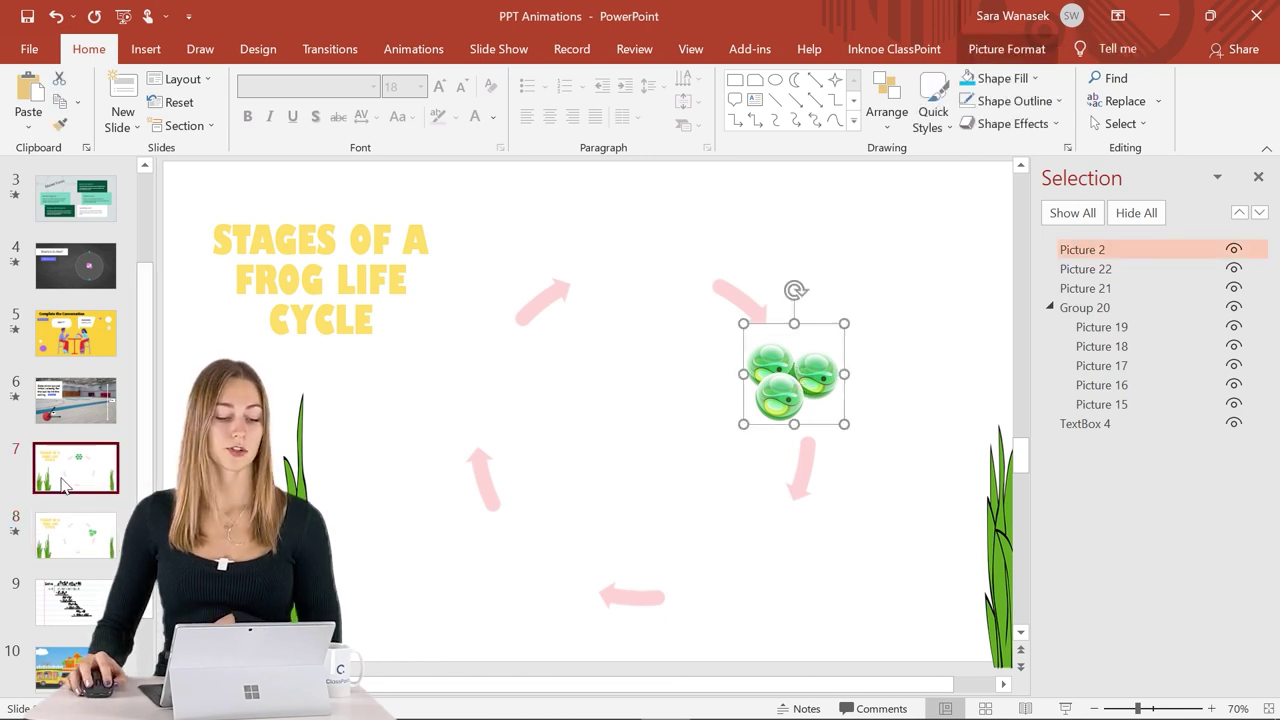
pyautogui.click(680, 285)
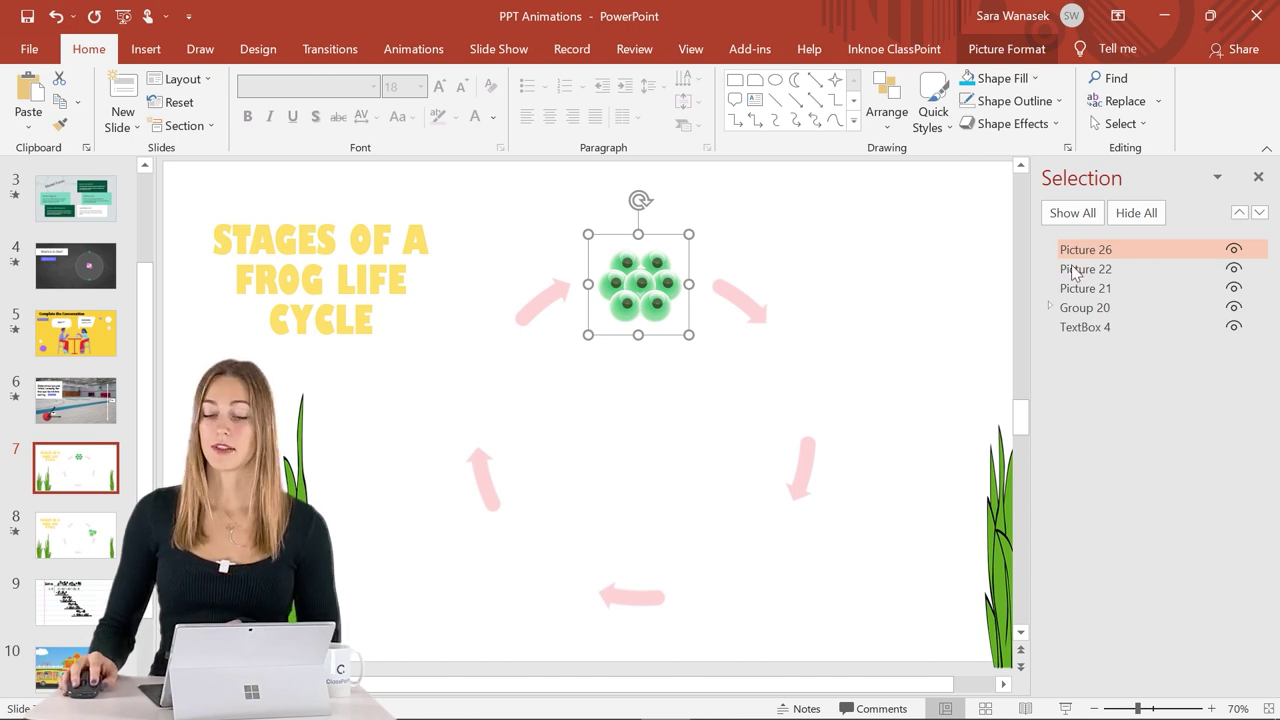
pyautogui.doubleClick(1100, 250)
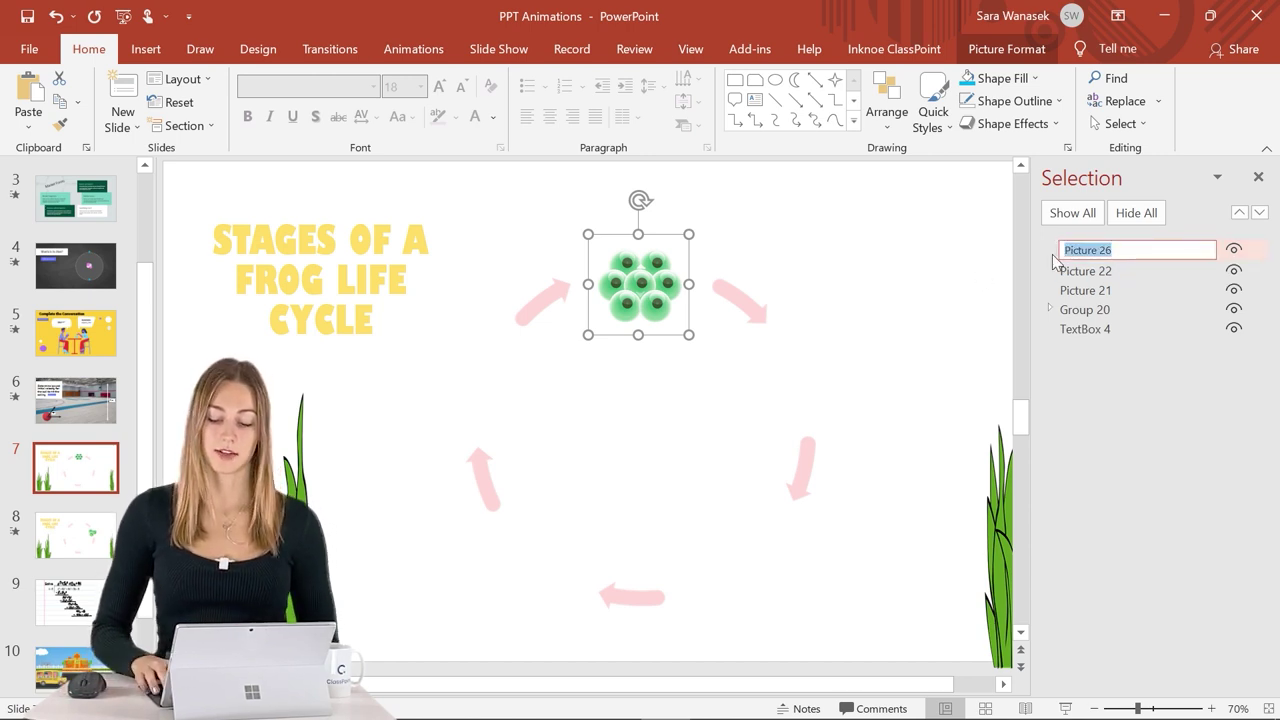
pyautogui.press('BackSpace')
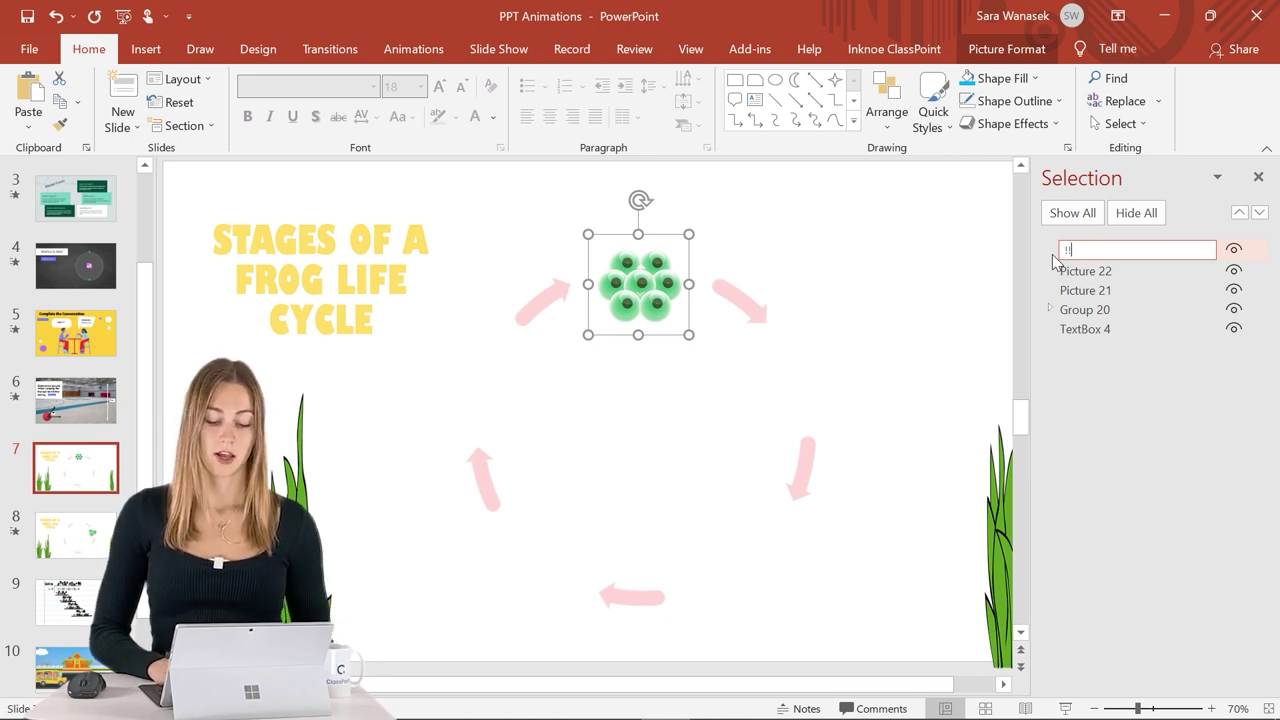
pyautogui.write('!!FROG')
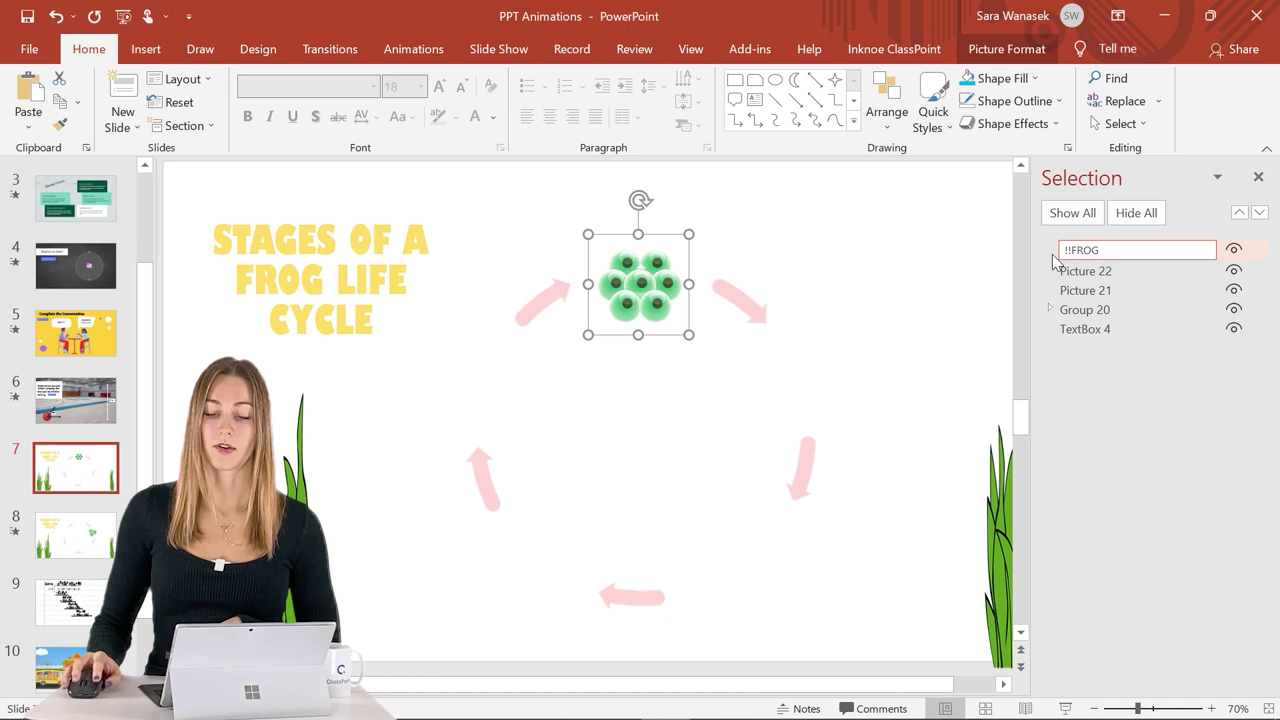
pyautogui.moveTo(1103, 249); pyautogui.dragTo(988, 249)
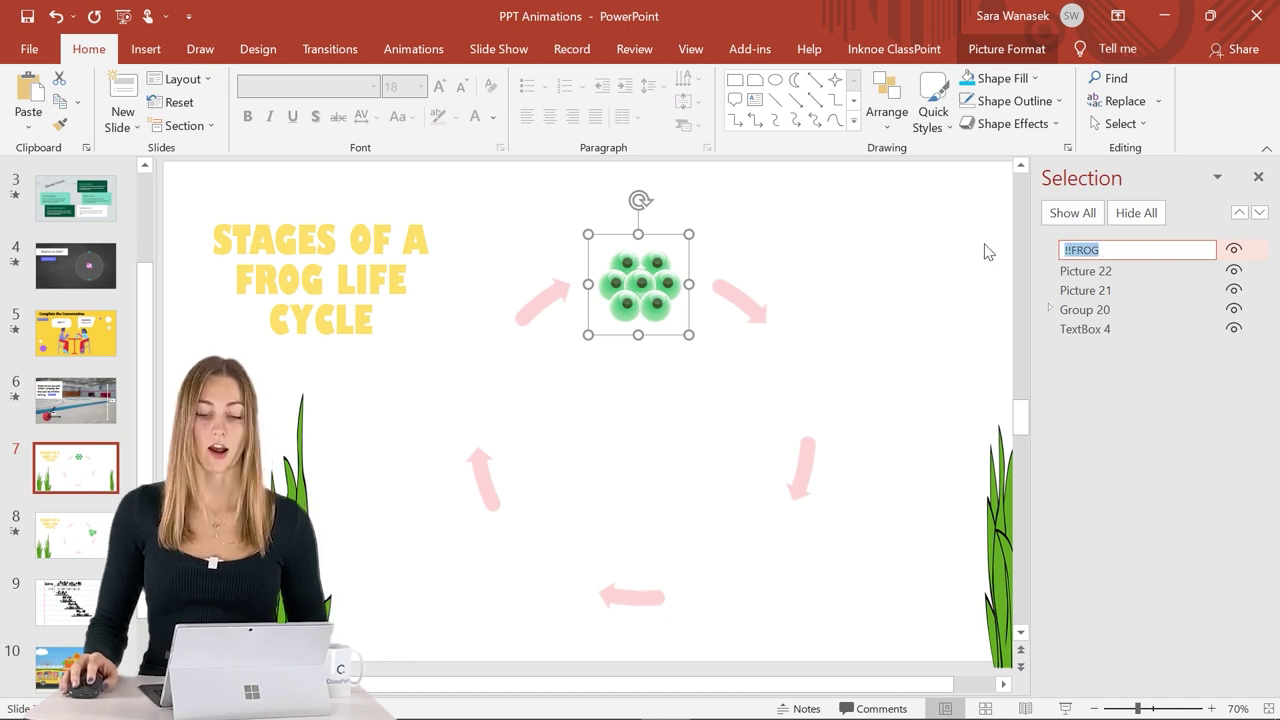
# Step: Rename slide 8's frog picture (Picture 2) to !!FROG
pyautogui.click(75, 535)
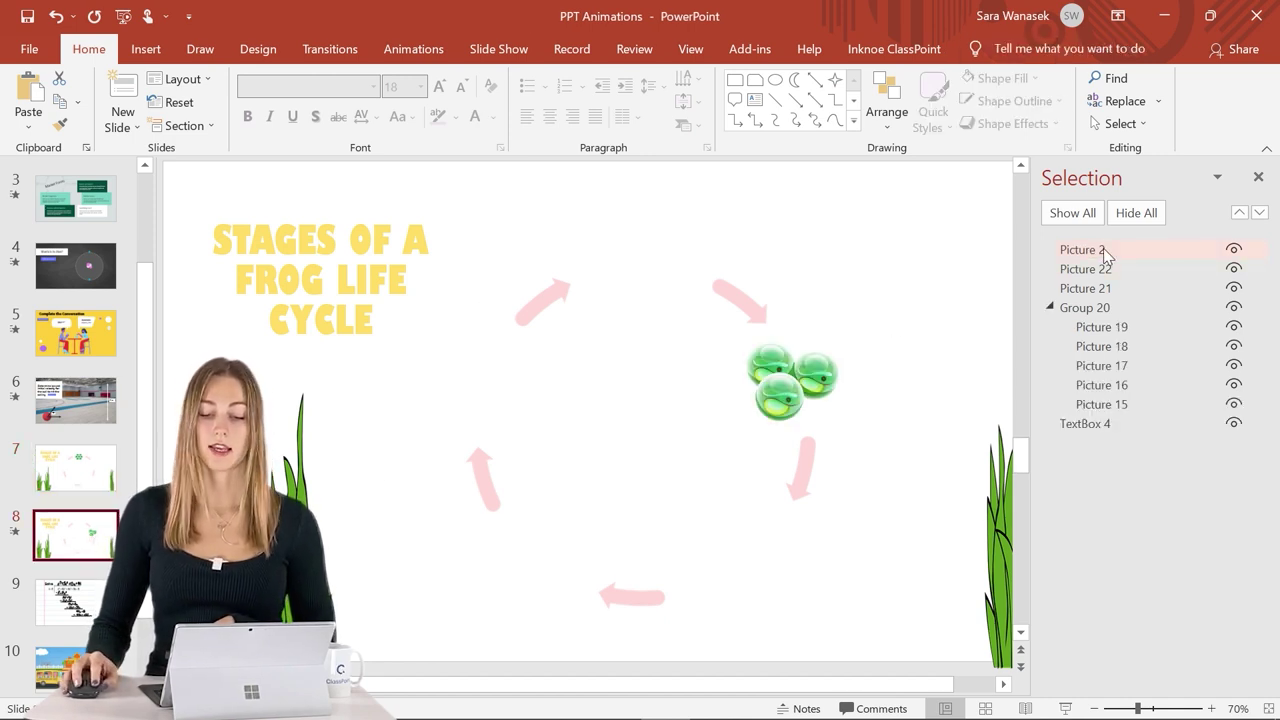
pyautogui.click(1103, 249)
pyautogui.click(1083, 250)
pyautogui.moveTo(1100, 249); pyautogui.dragTo(1040, 249)
pyautogui.press('BackSpace')
pyautogui.write('!!FROG')
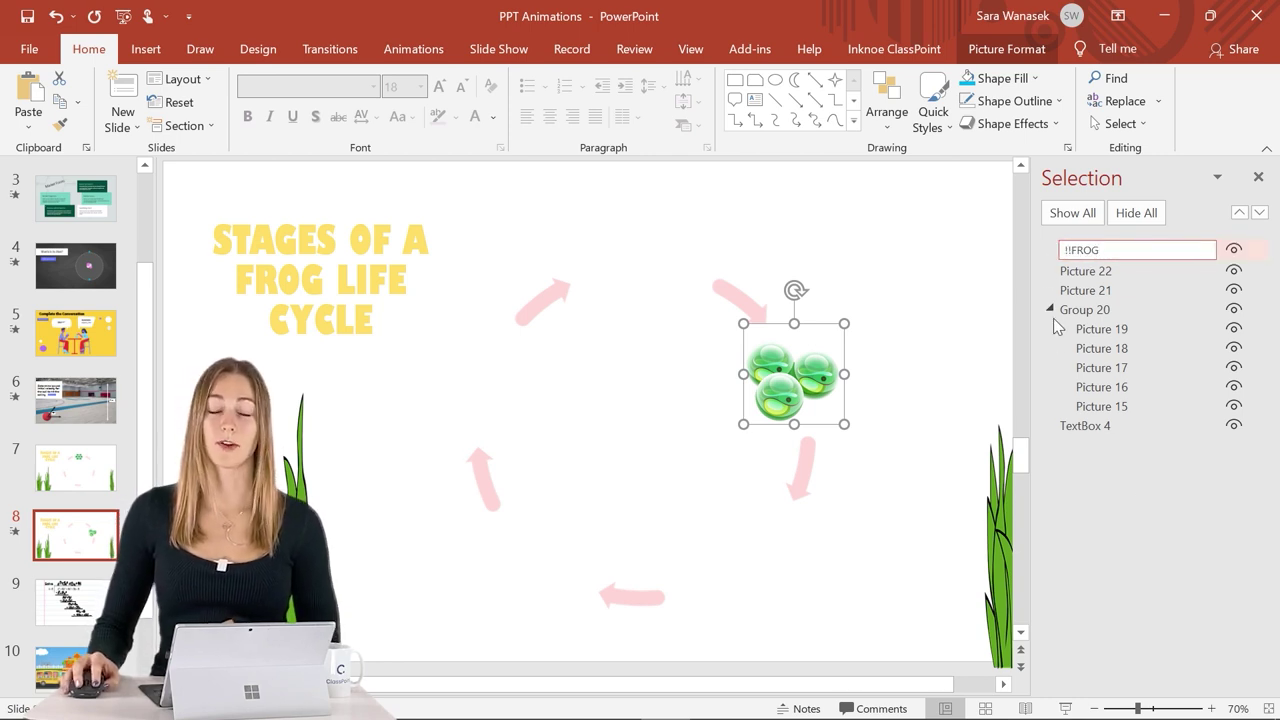
# Step: Confirm the !!FROG name and preview slide 8's Morph transition
pyautogui.click(893, 245)
pyautogui.click(330, 49)
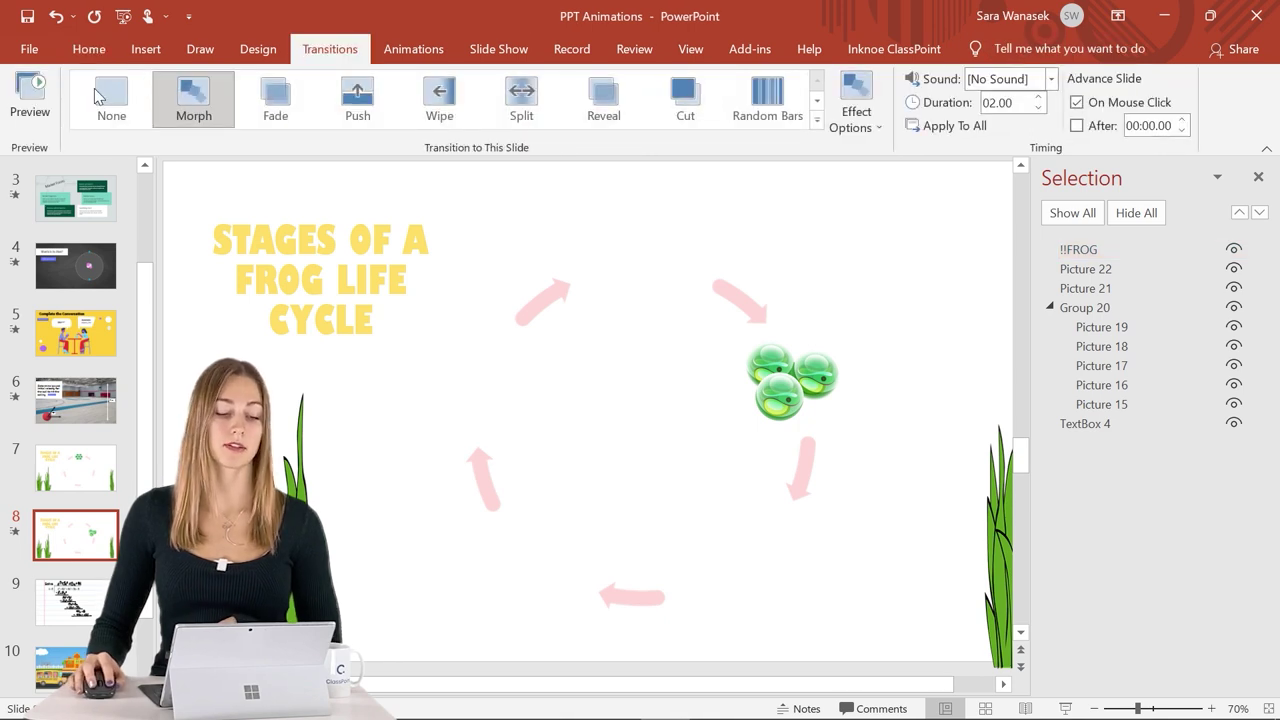
pyautogui.click(15, 533)
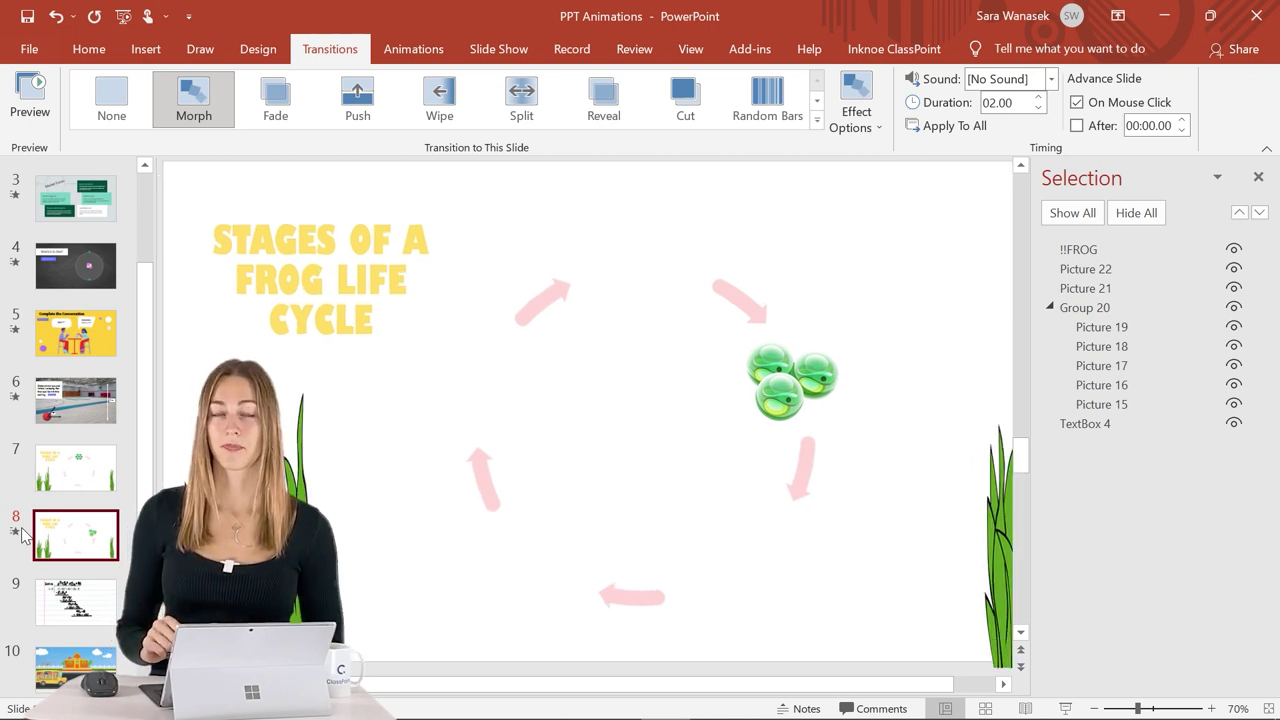
# Step: Send the !!FROG picture on slide 7 to the back
pyautogui.click(75, 467)
pyautogui.click(638, 285)
pyautogui.rightClick(638, 285)
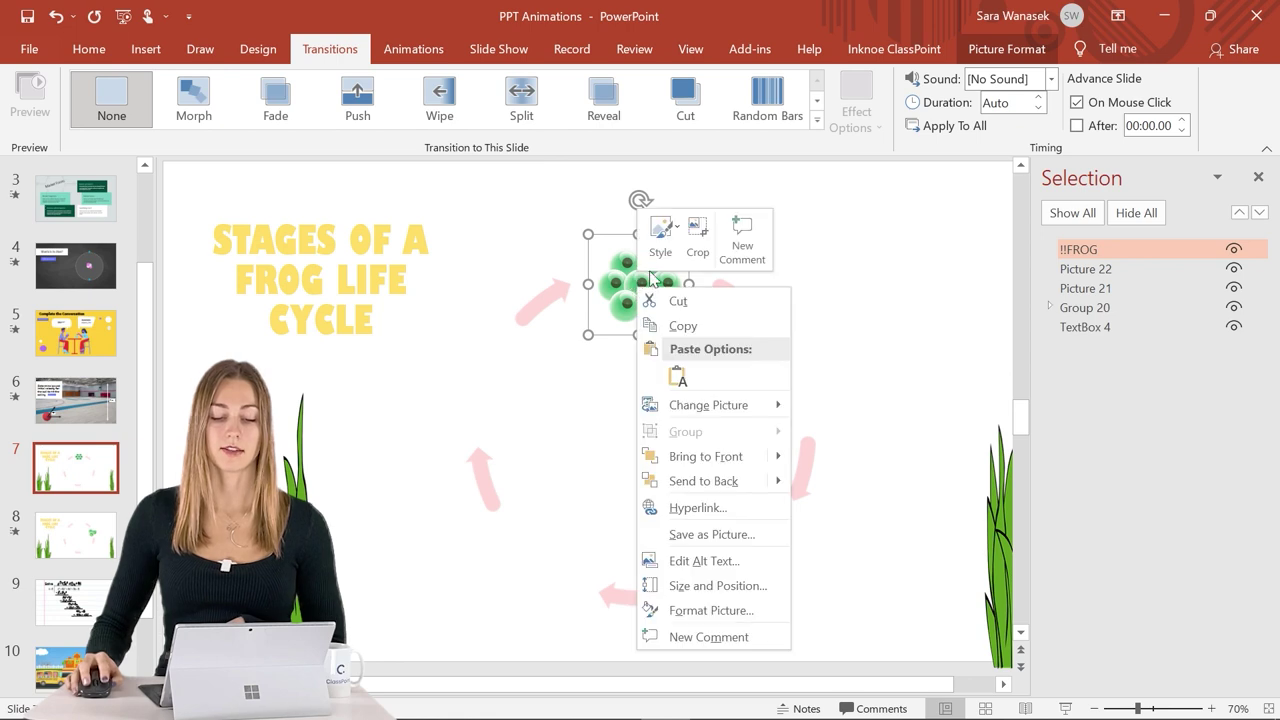
pyautogui.click(703, 481)
# Step: Send slide 8's !!FROG picture to the back and replay its Morph transition
pyautogui.click(75, 535)
pyautogui.click(193, 98)
pyautogui.click(772, 372)
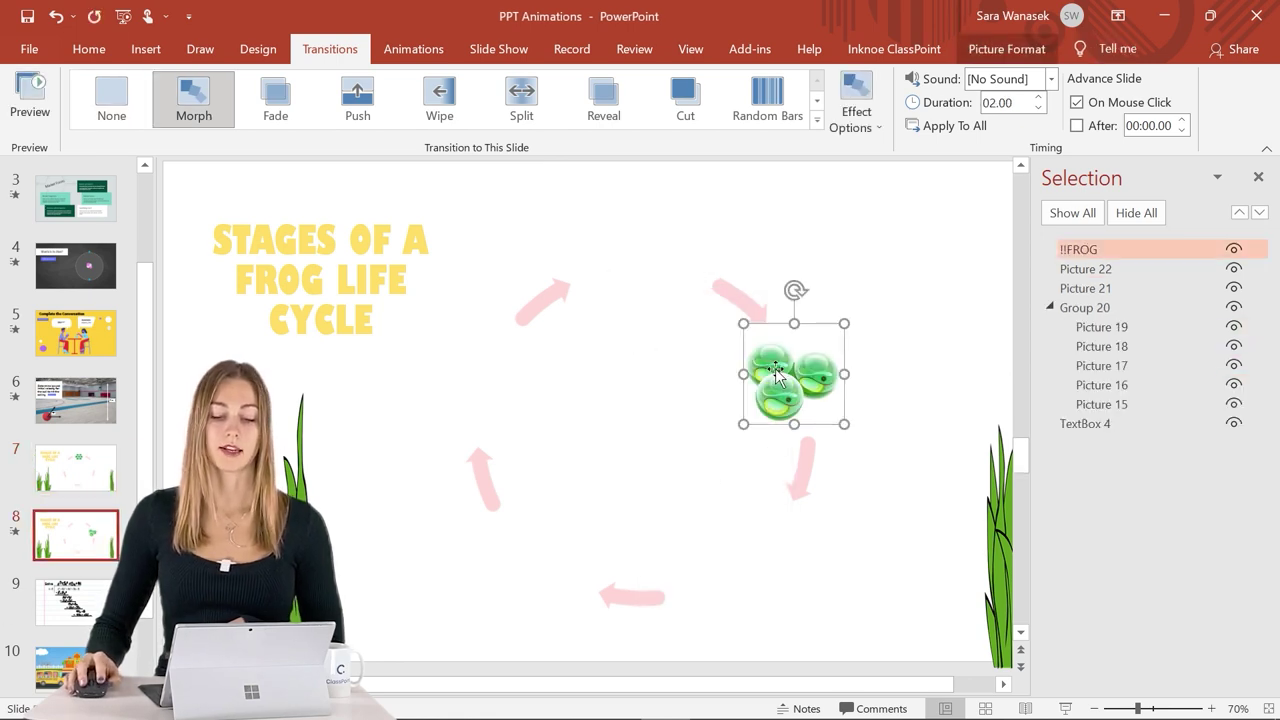
pyautogui.rightClick(785, 370)
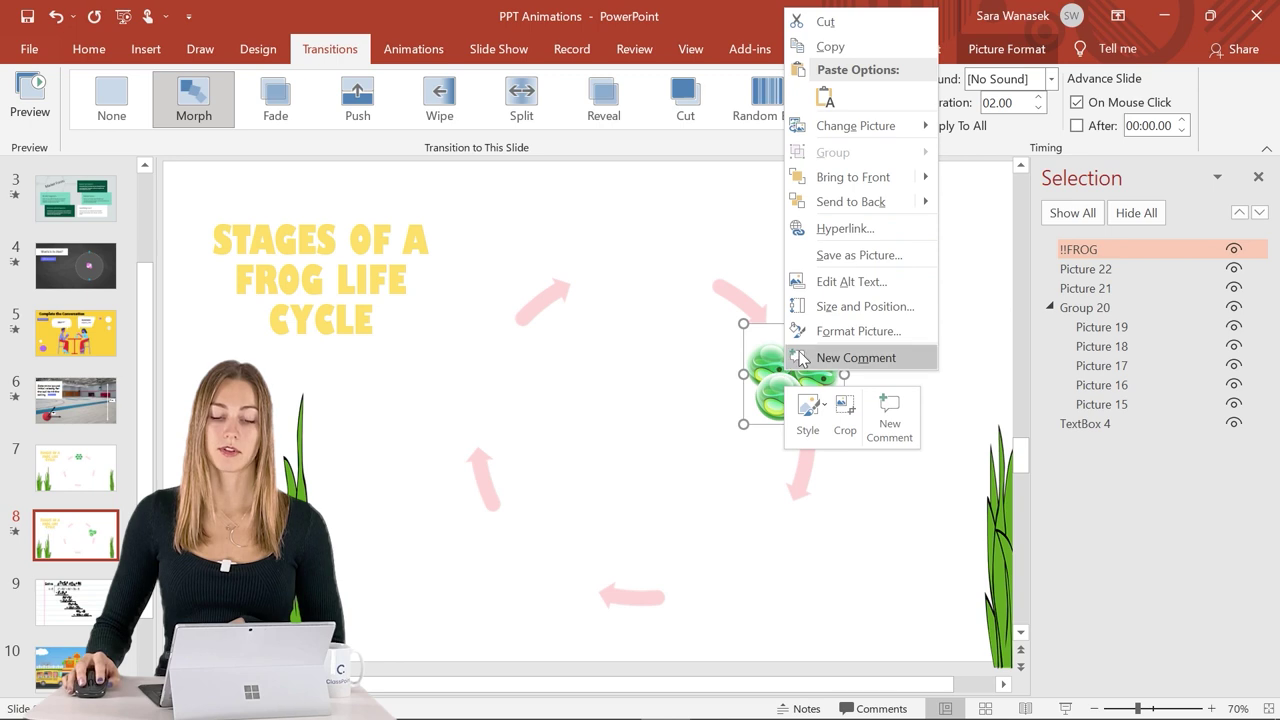
pyautogui.click(838, 201)
pyautogui.click(851, 244)
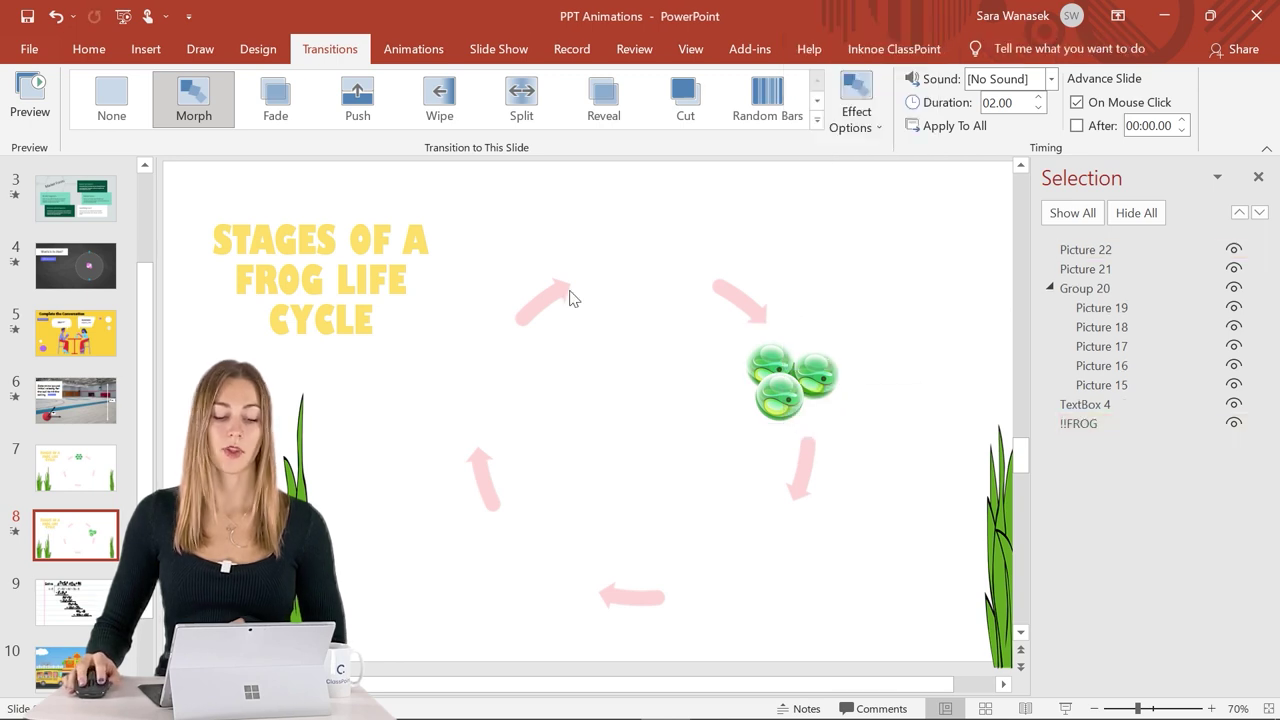
pyautogui.click(16, 536)
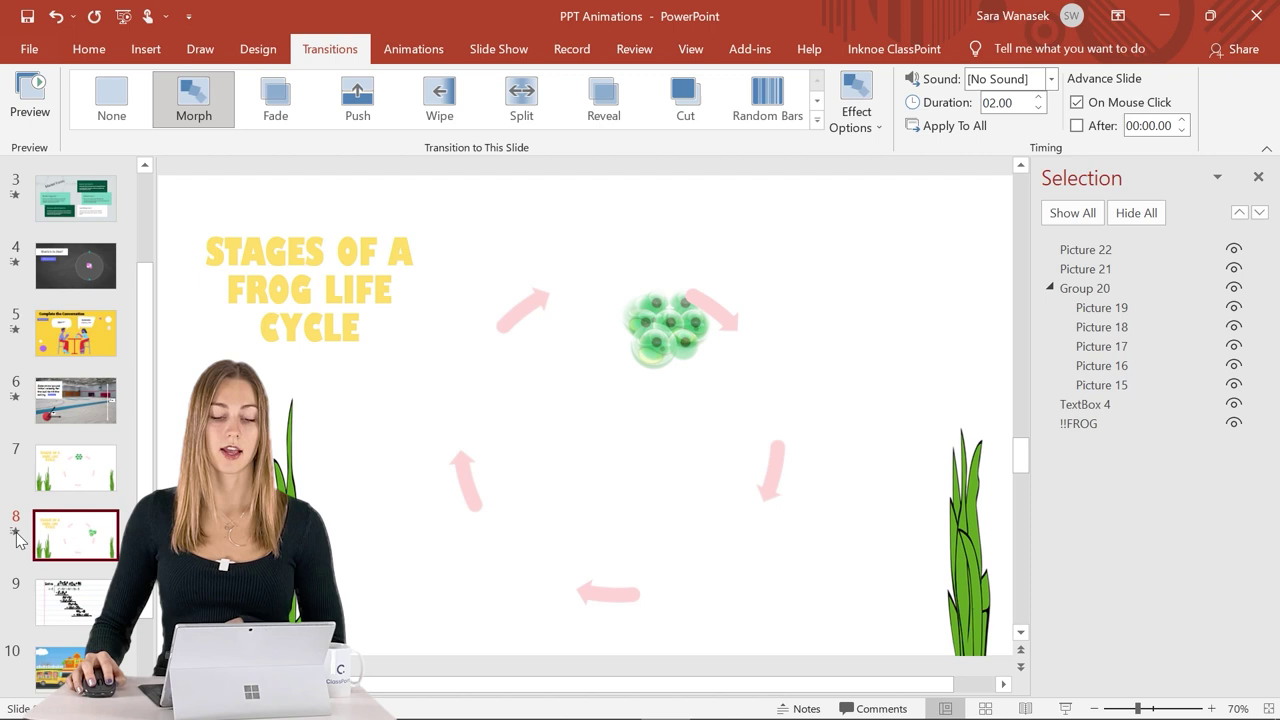